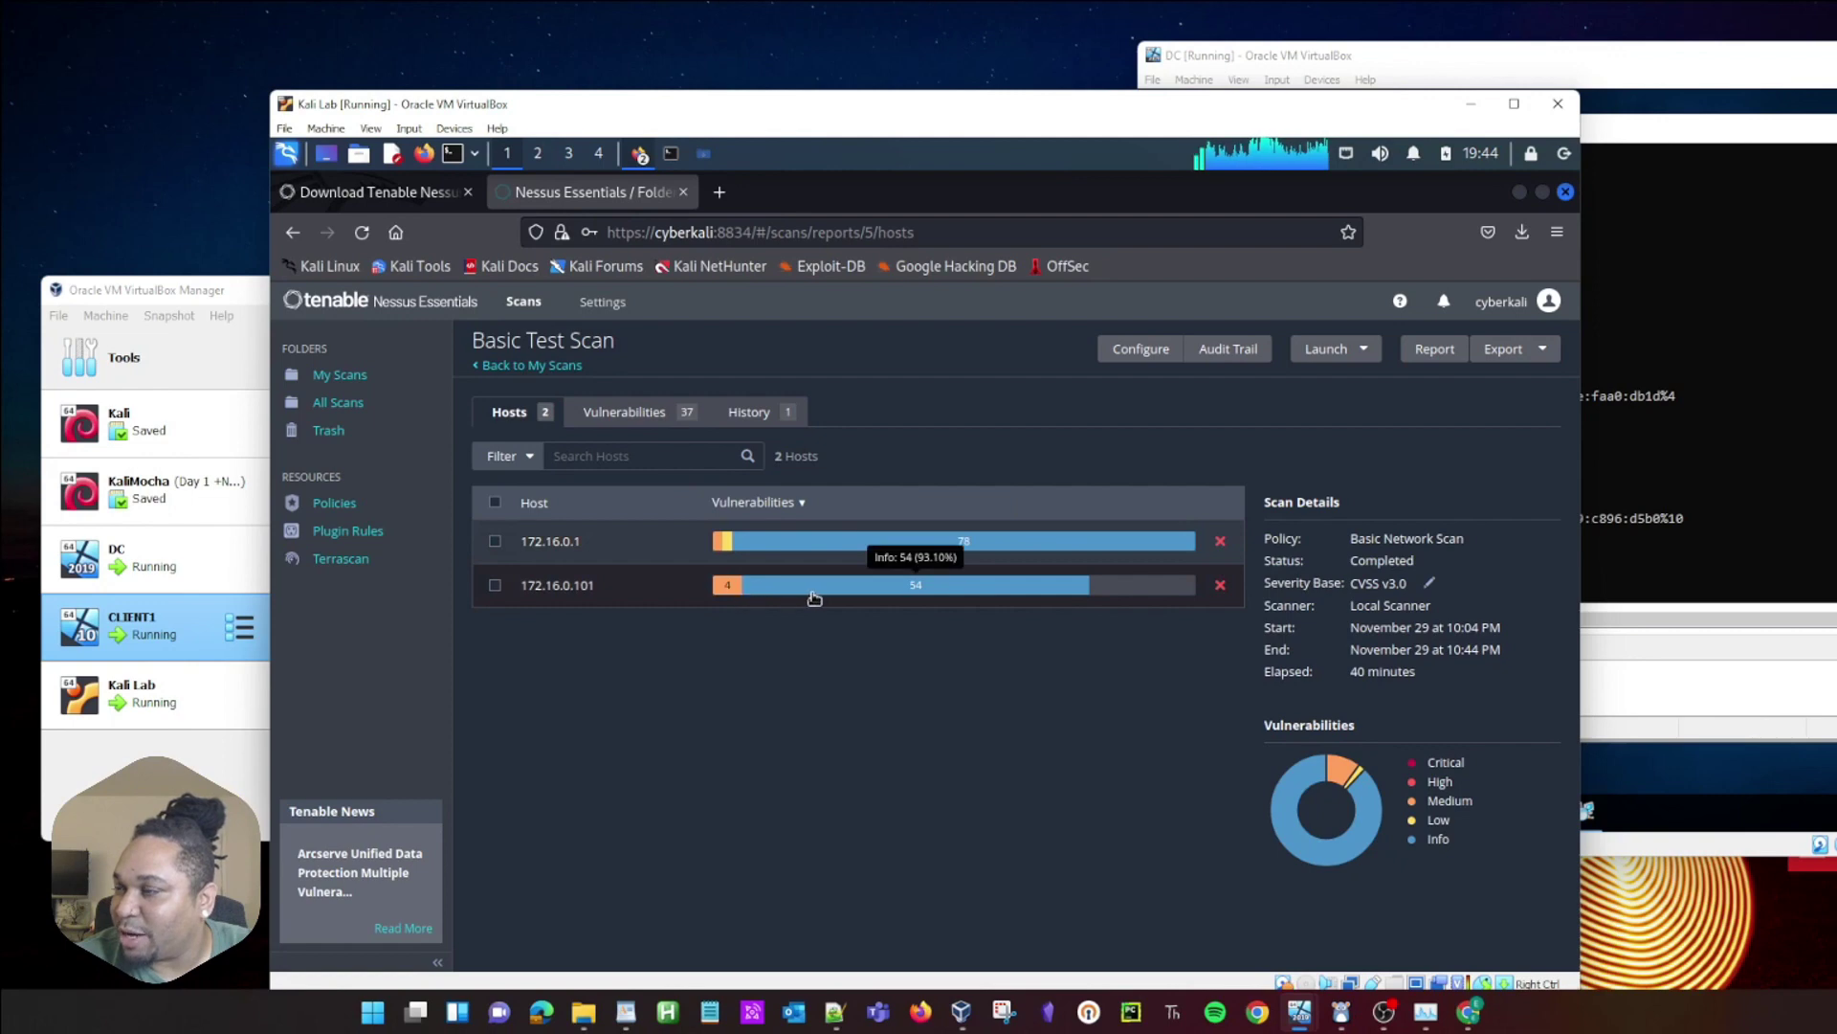
Compare the hosts' vulnerability severity bars in Basic Test Scan and examine the scan details beside the scan history.
{"action": "left_click", "coordinate": [1062, 543]}
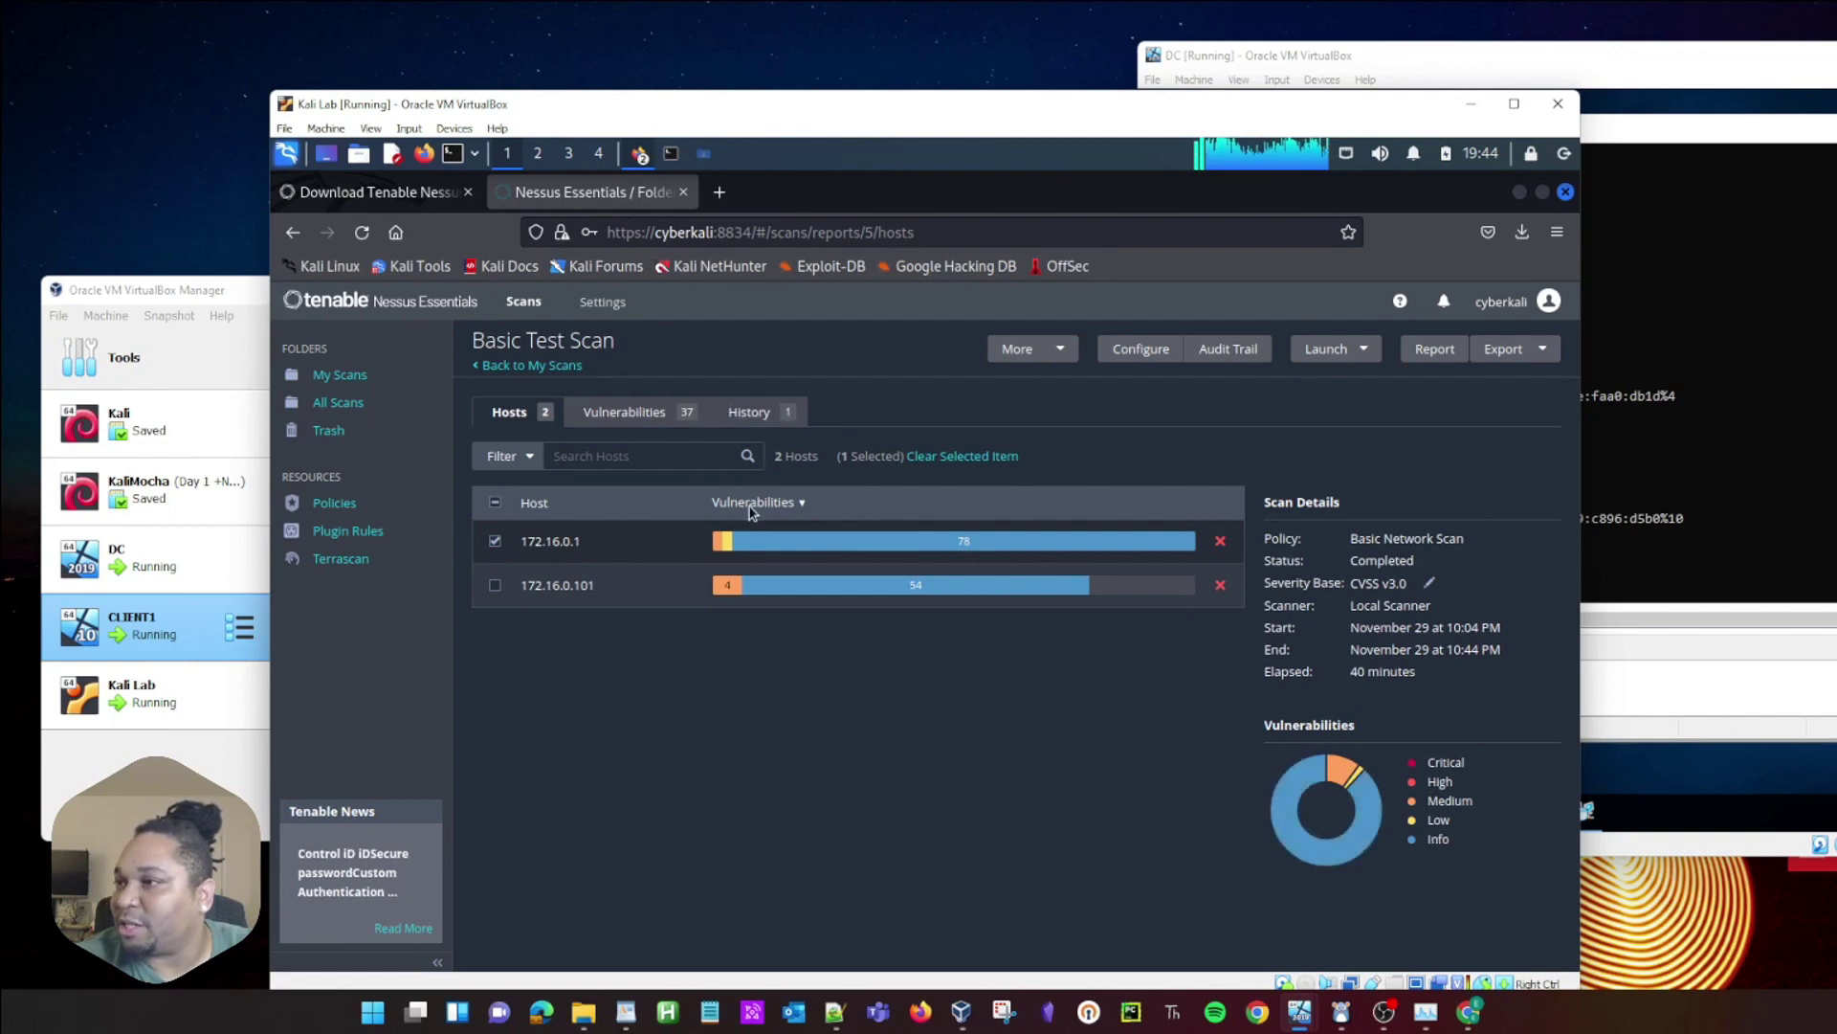
{"action": "mouse_move", "coordinate": [770, 550]}
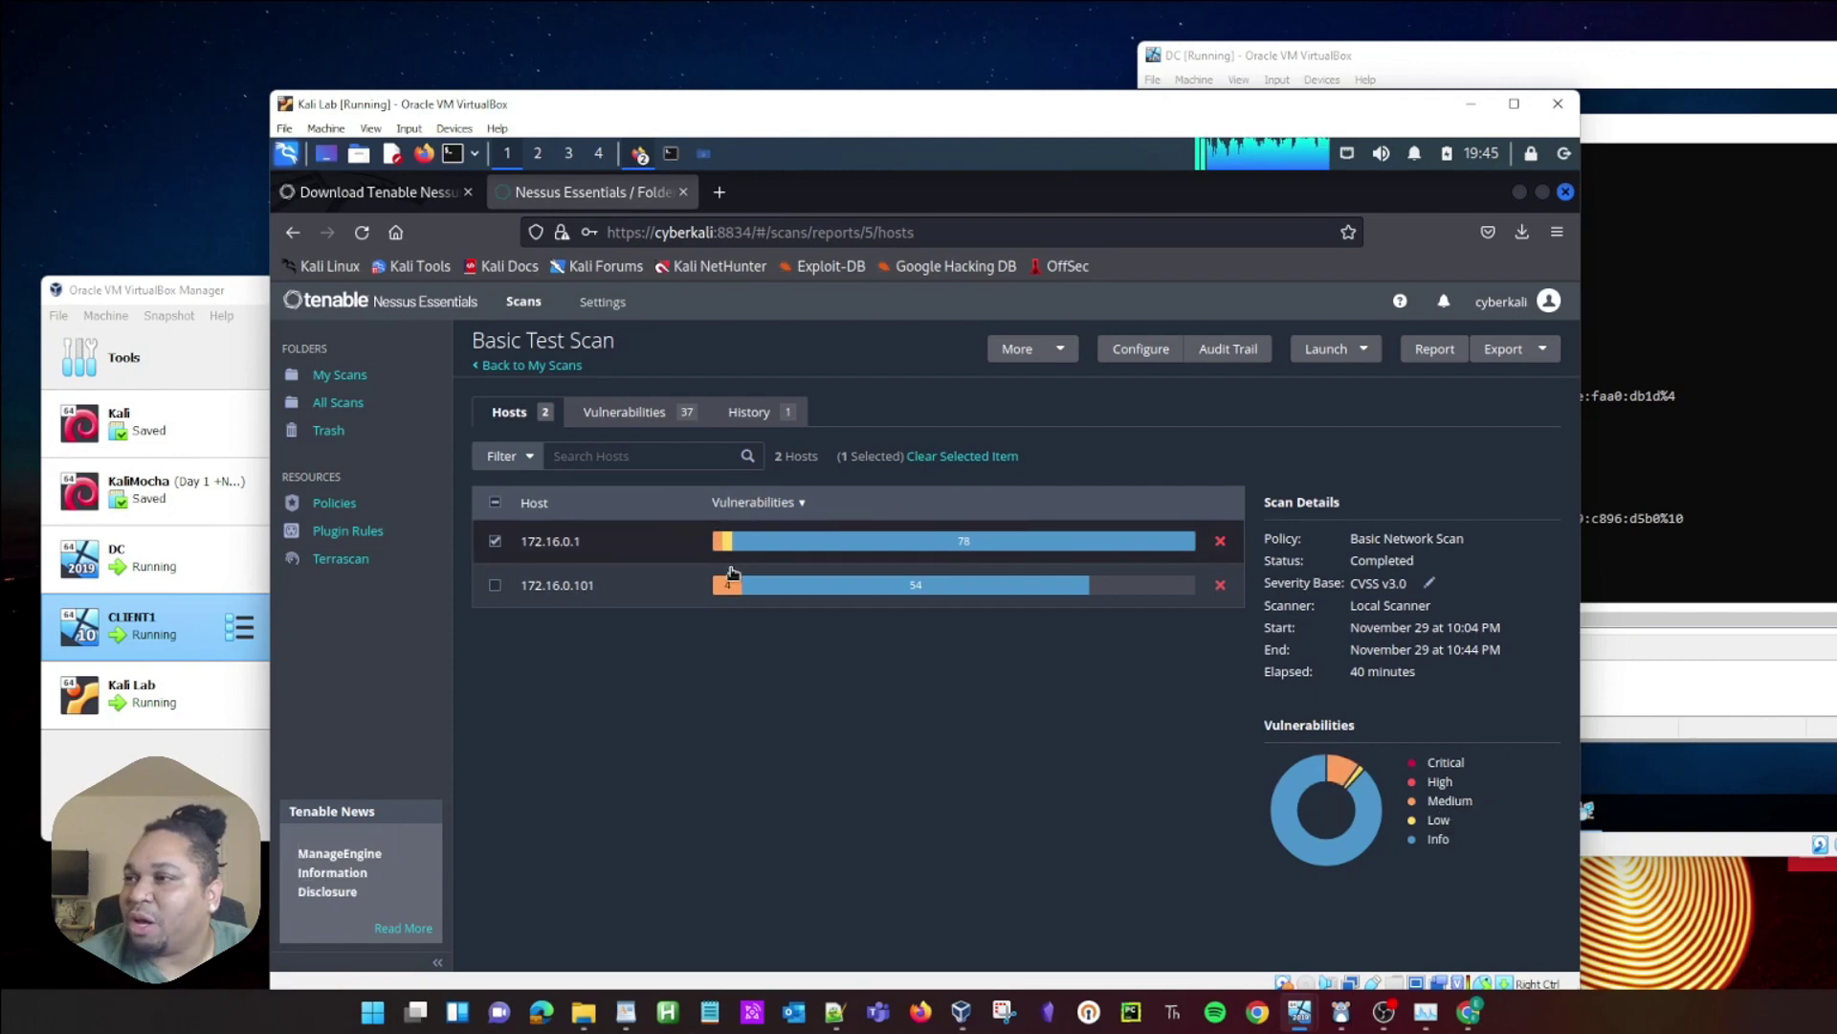
{"action": "mouse_move", "coordinate": [733, 587]}
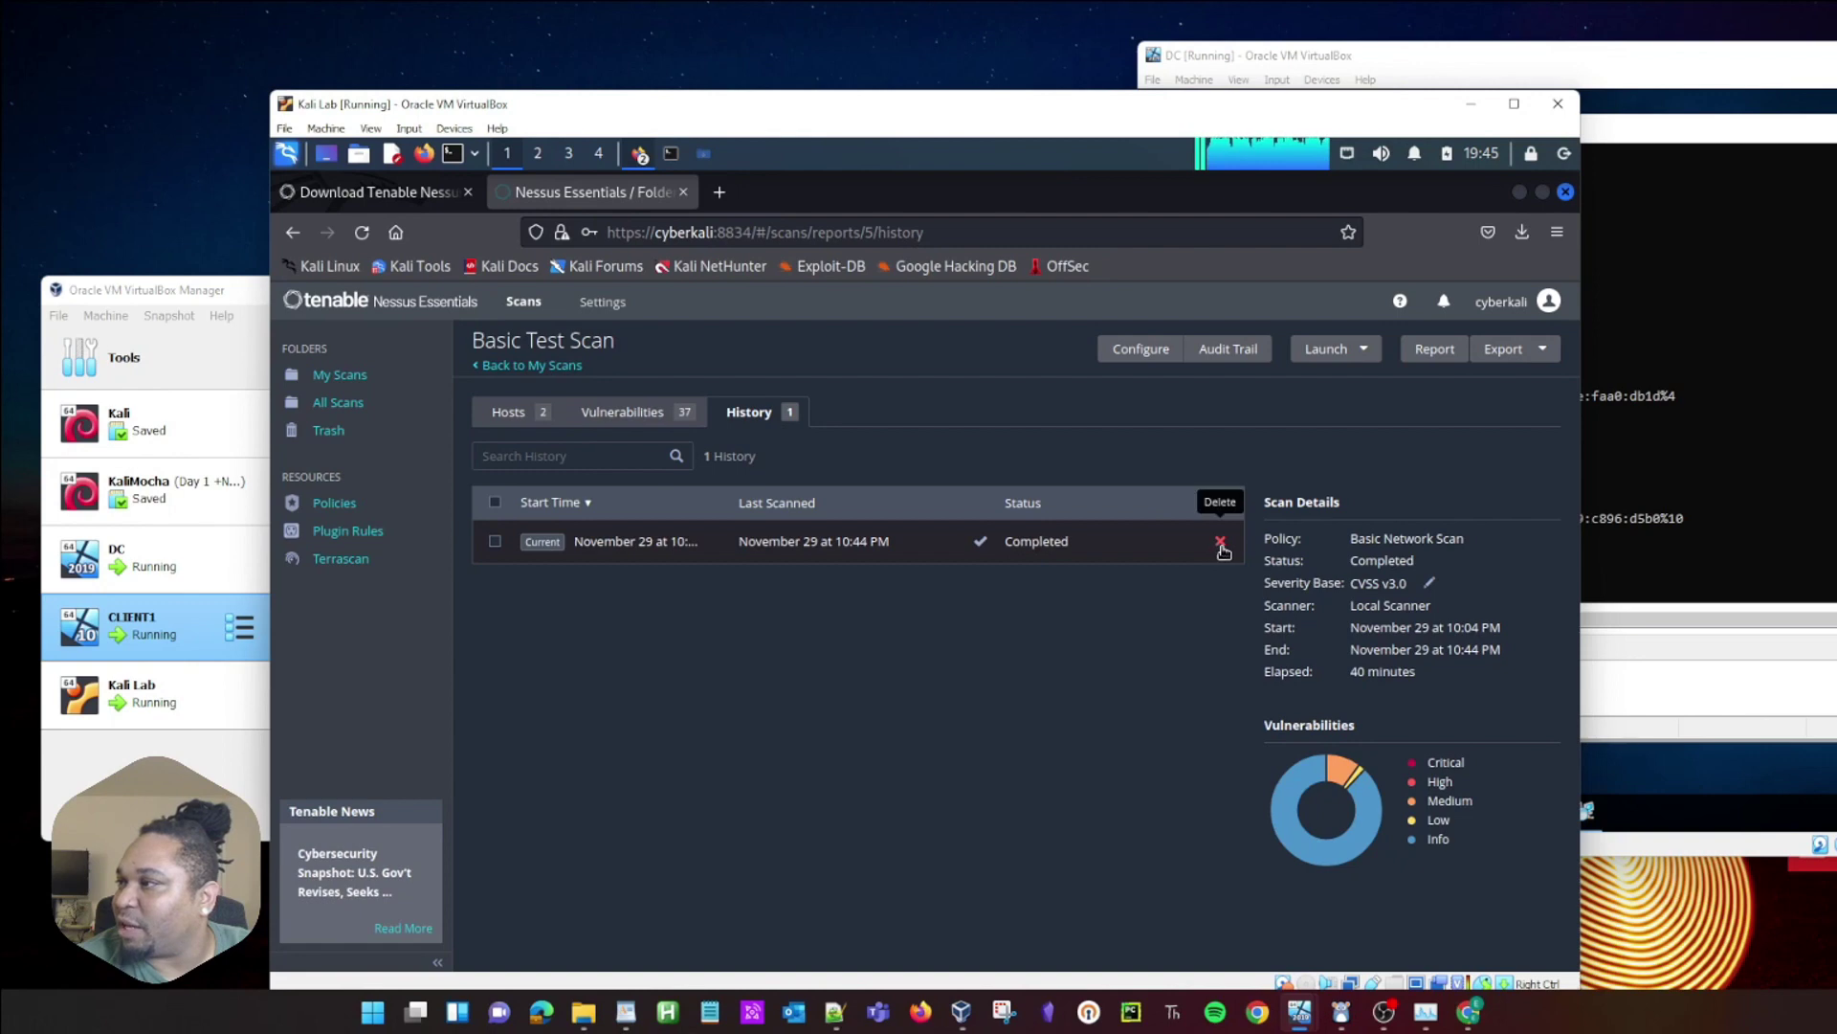
{"action": "left_click_drag", "start_coordinate": [1501, 679], "coordinate": [1263, 497]}
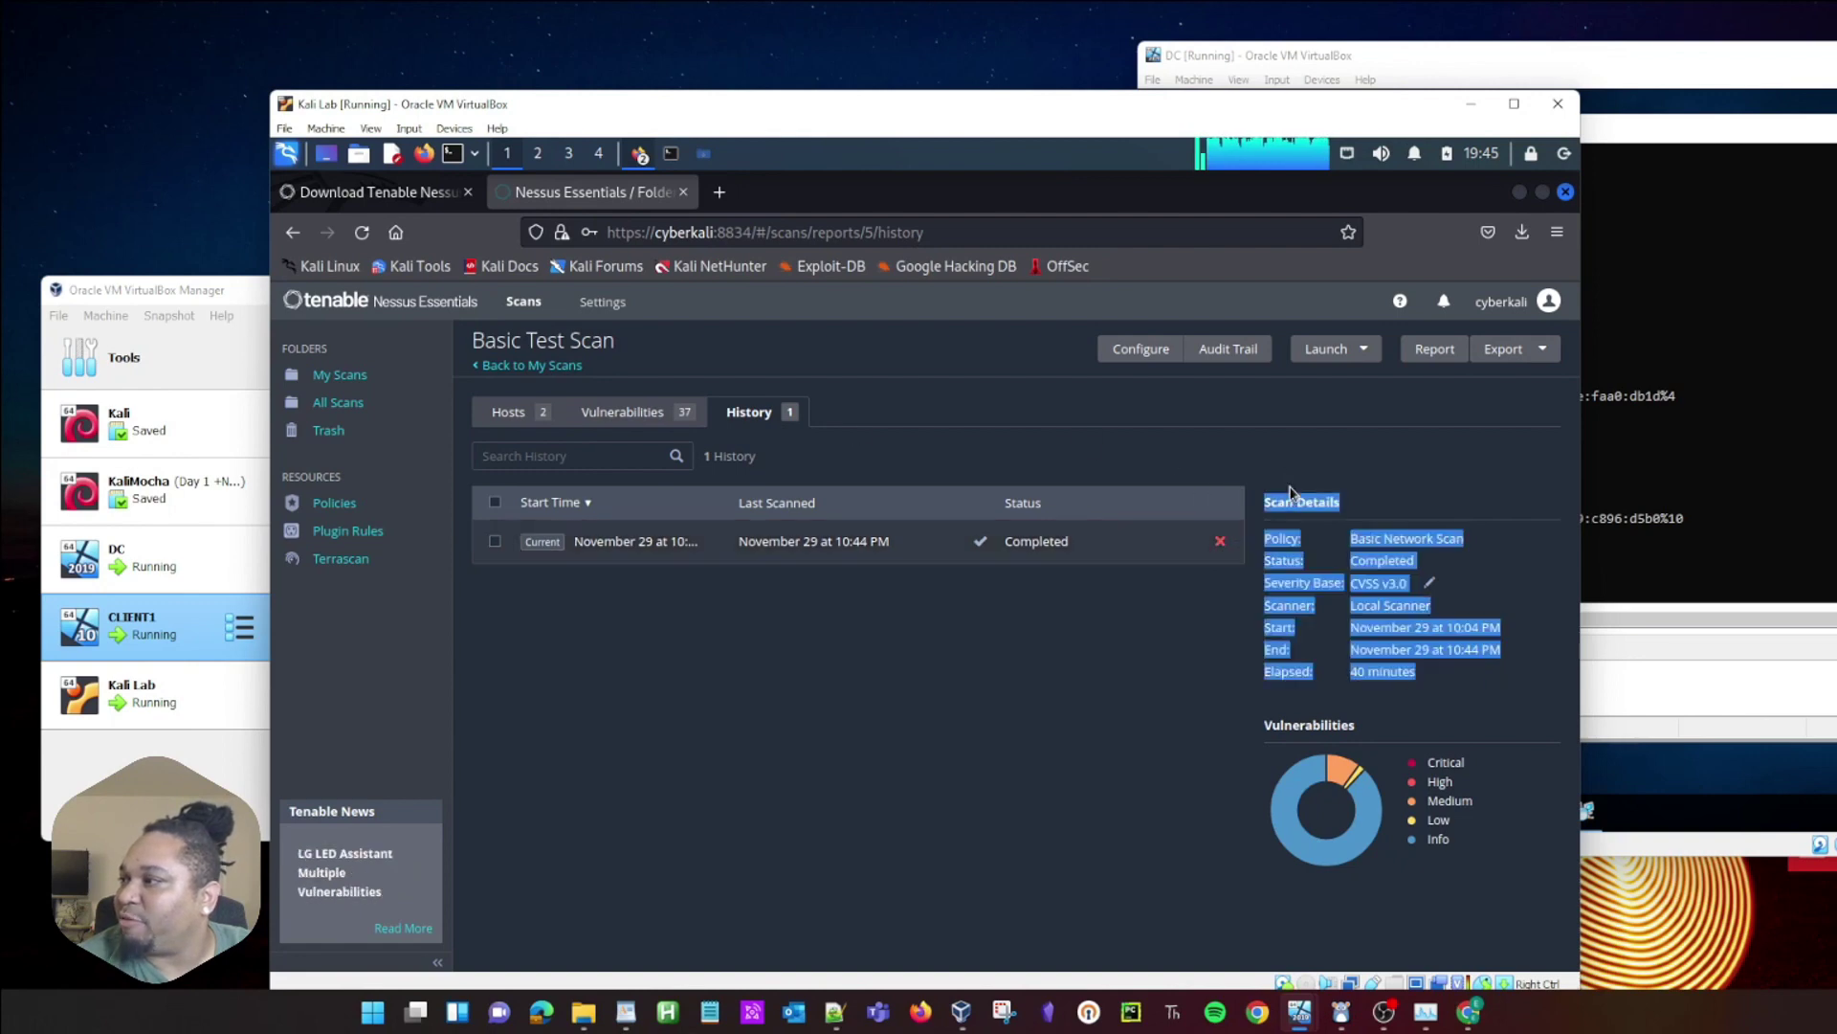
{"action": "left_click", "coordinate": [1213, 656]}
Open the vulnerability list of host 172.16.0.1 and look through its findings in a widened virtual machine window.
{"action": "left_click", "coordinate": [516, 414]}
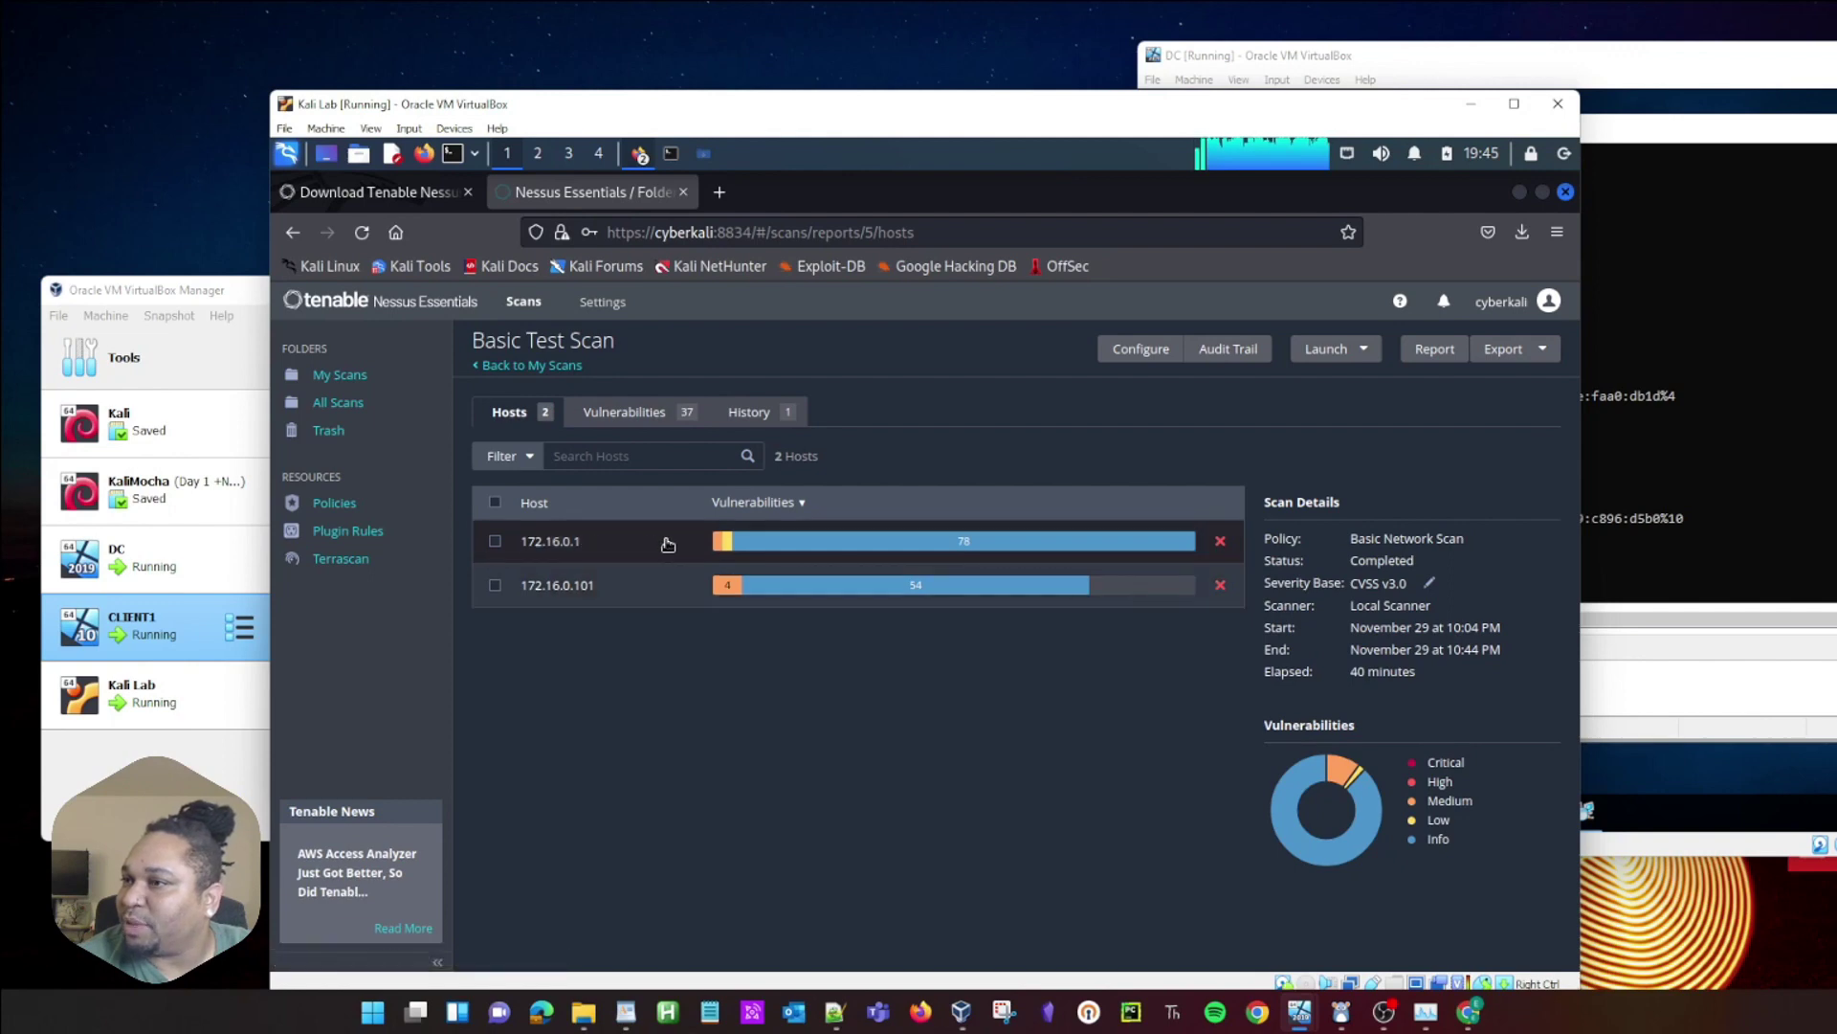
{"action": "left_click", "coordinate": [611, 545]}
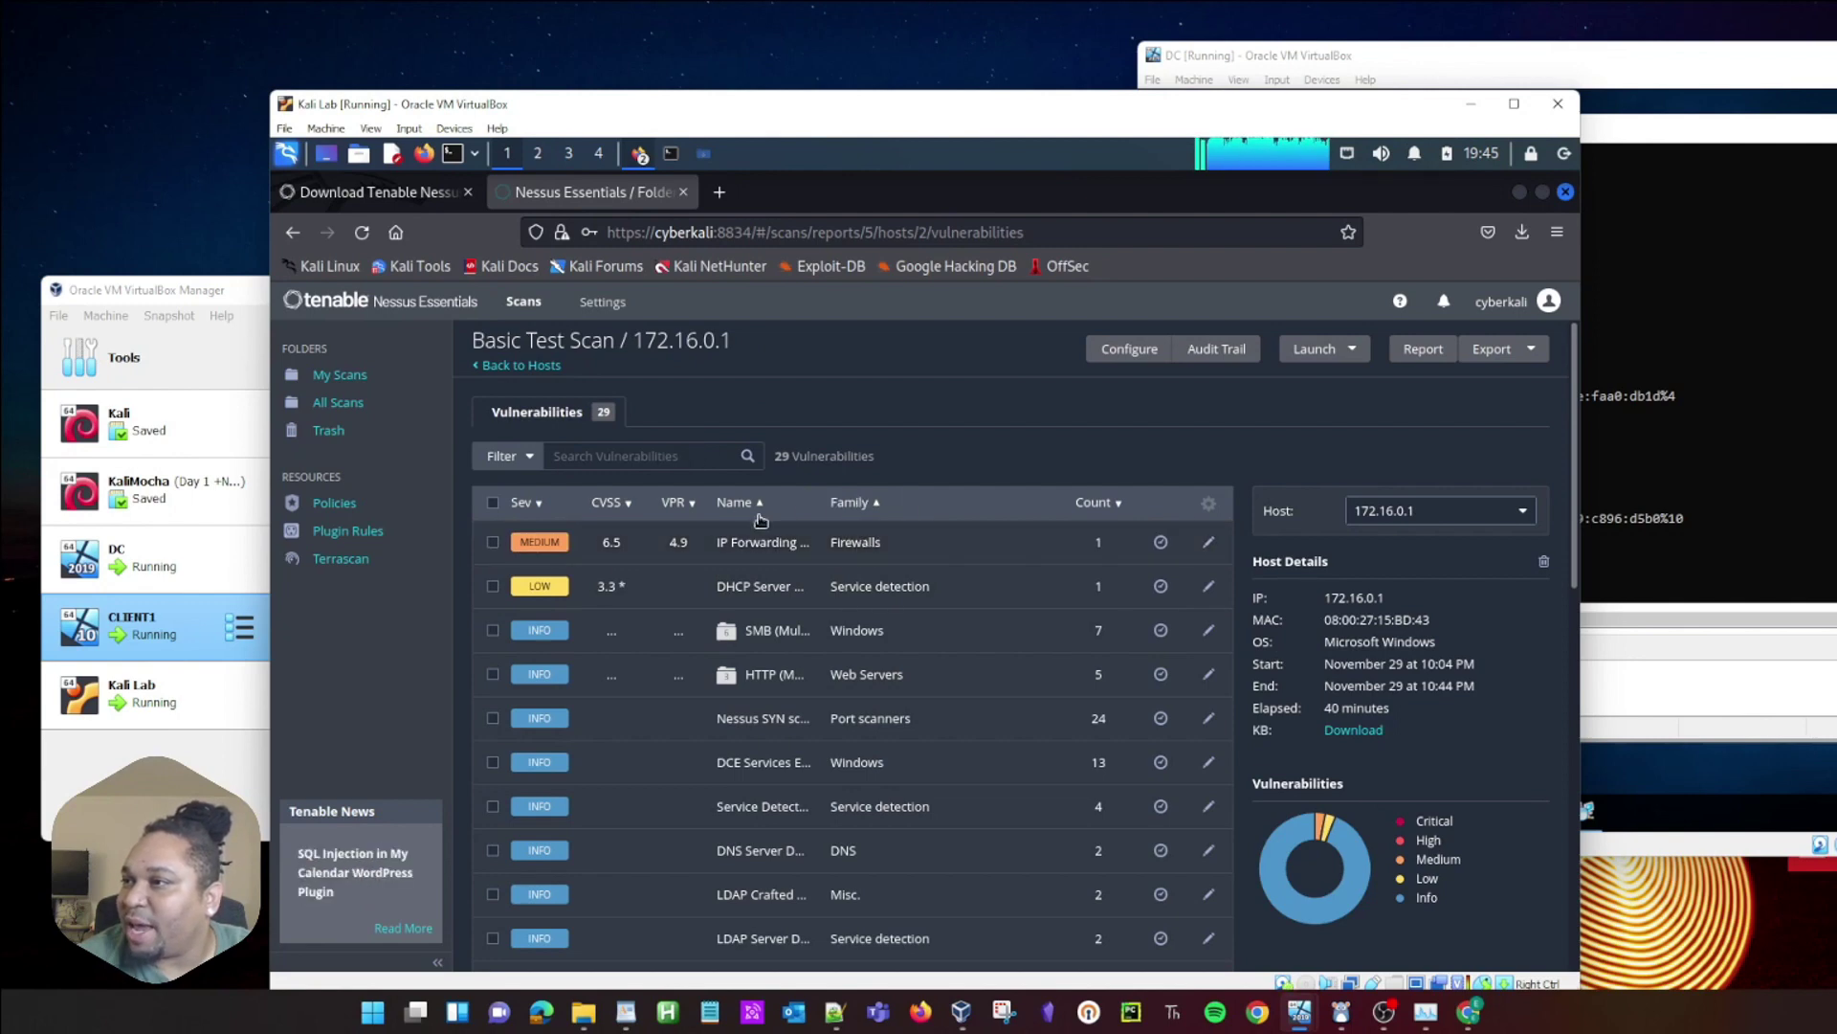
{"action": "left_click_drag", "start_coordinate": [1580, 476], "coordinate": [1709, 476]}
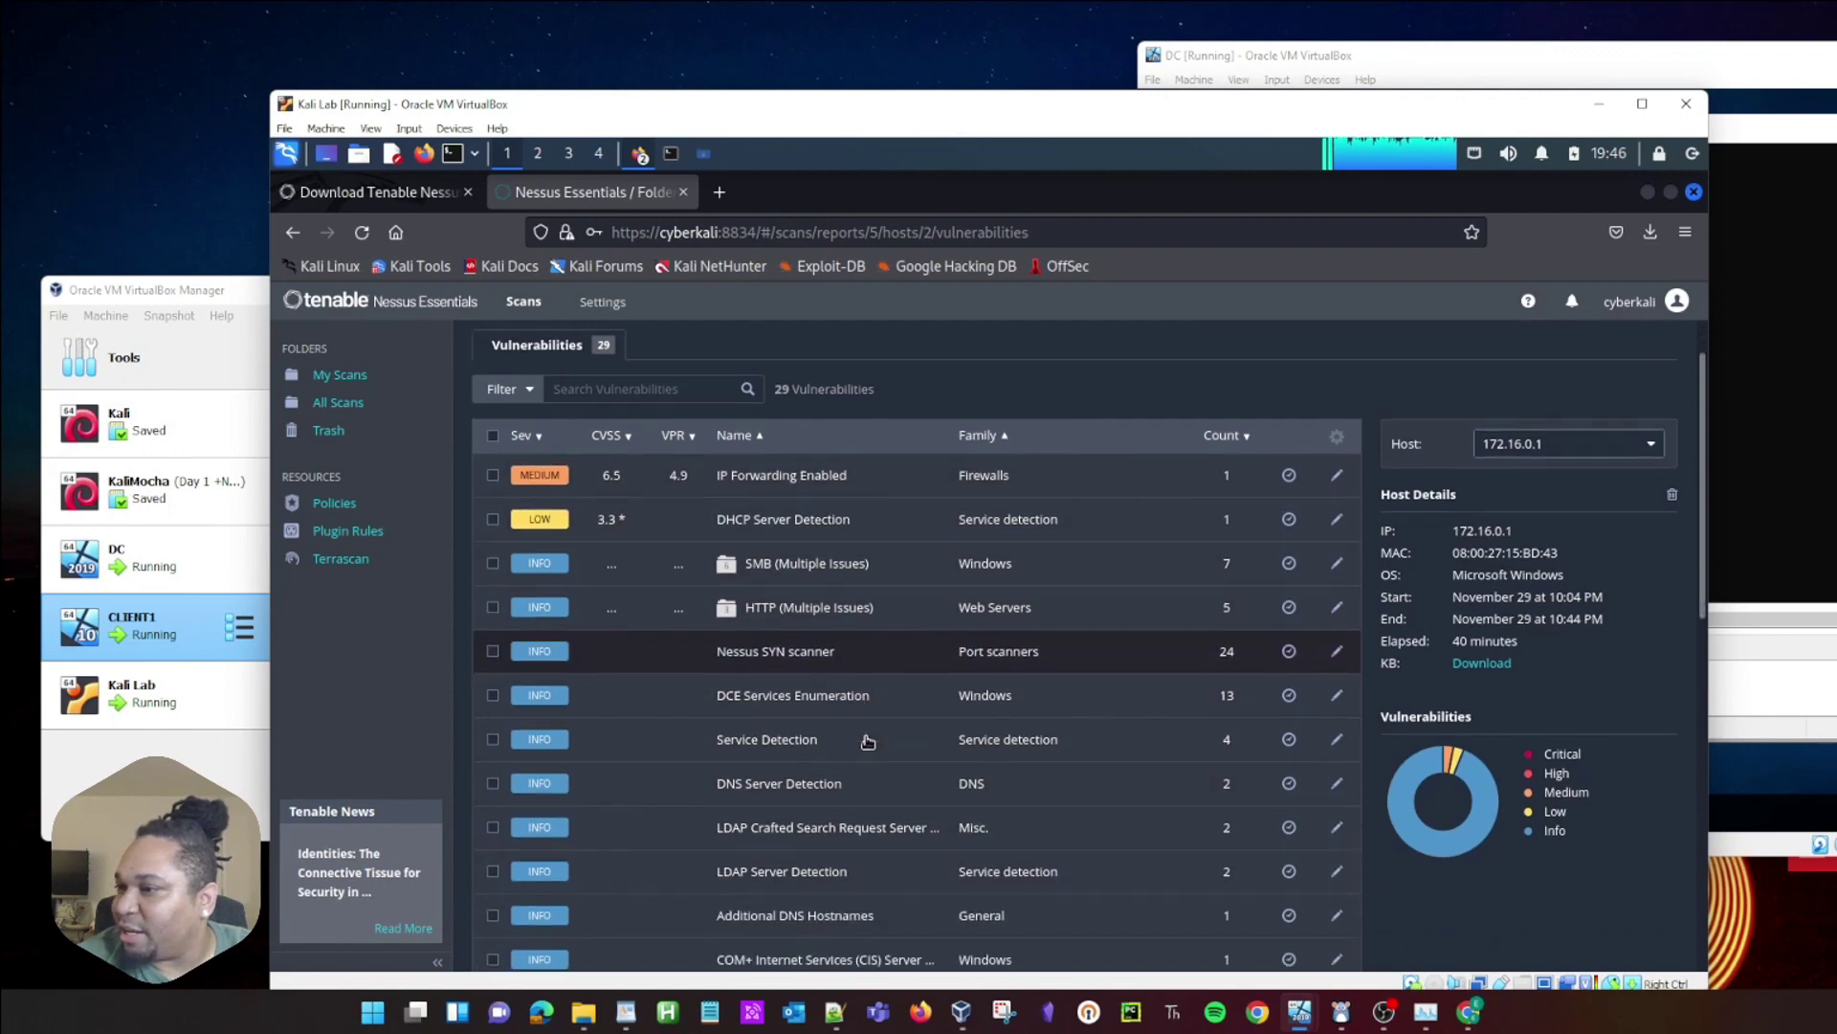
{"action": "scroll", "coordinate": [862, 742], "scroll_direction": "down", "scroll_amount": 6}
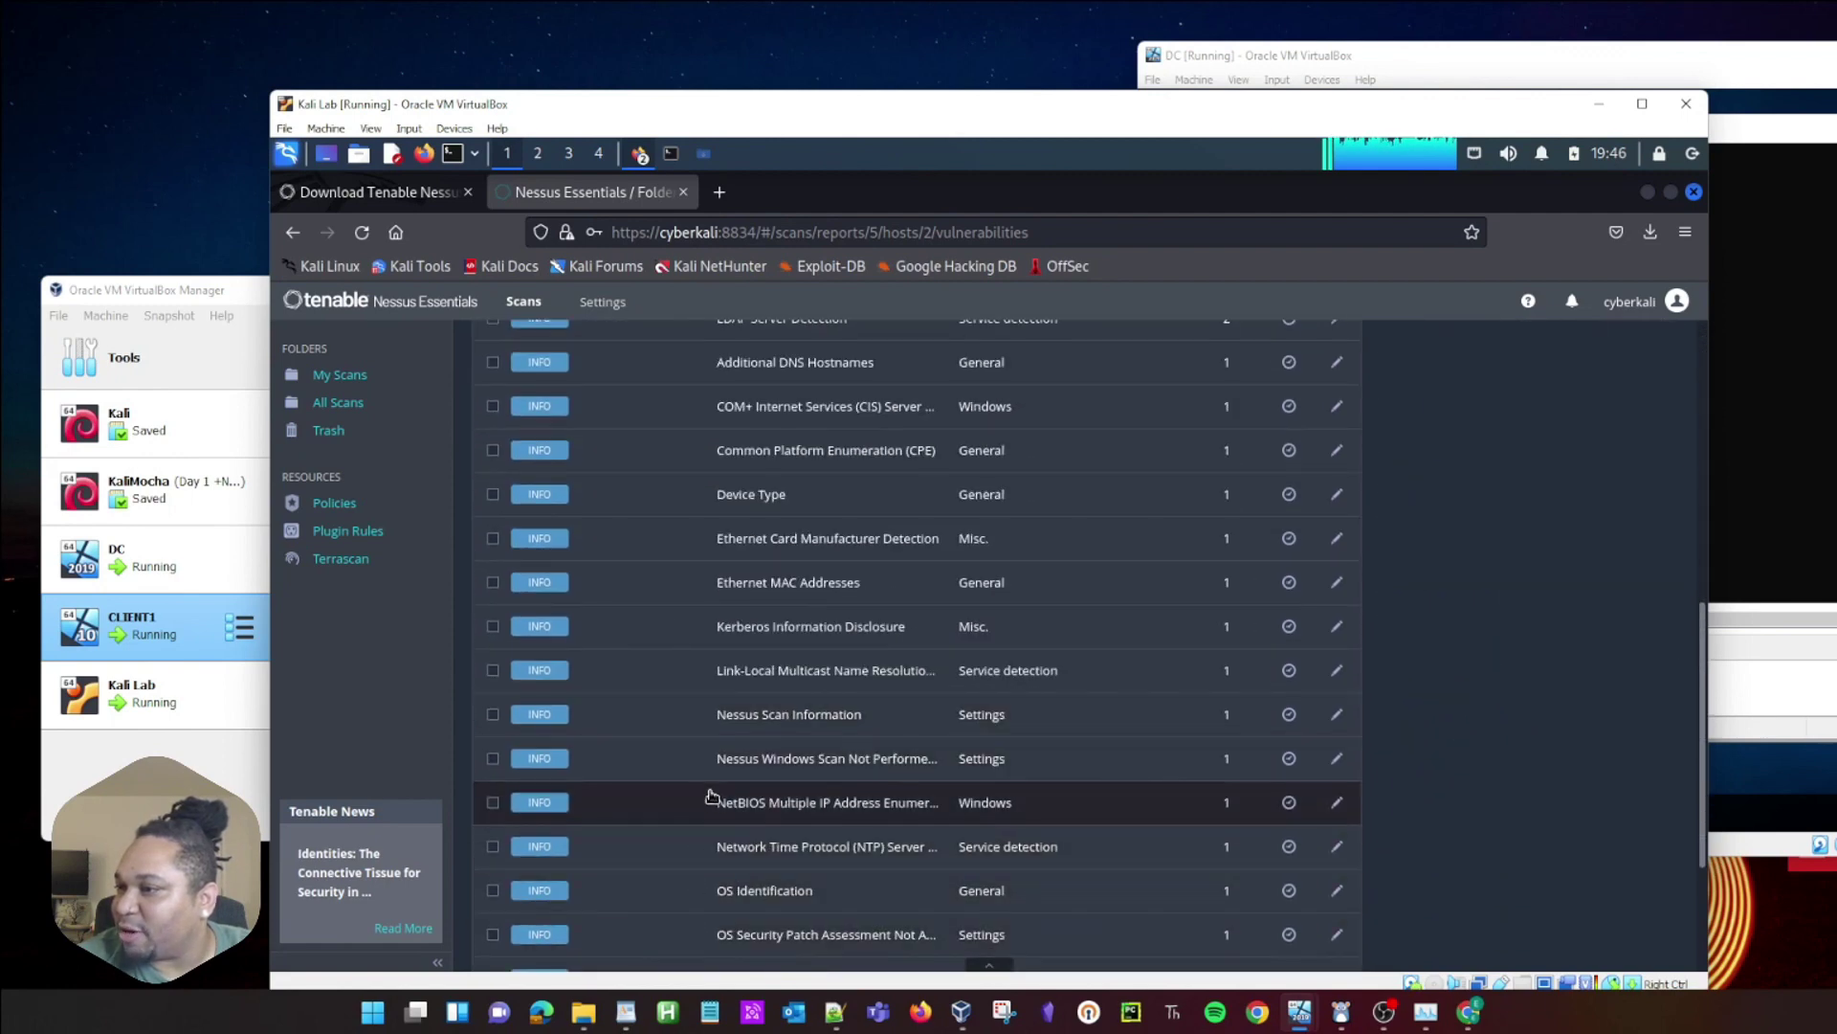
{"action": "scroll", "coordinate": [883, 649], "scroll_direction": "up", "scroll_amount": 6}
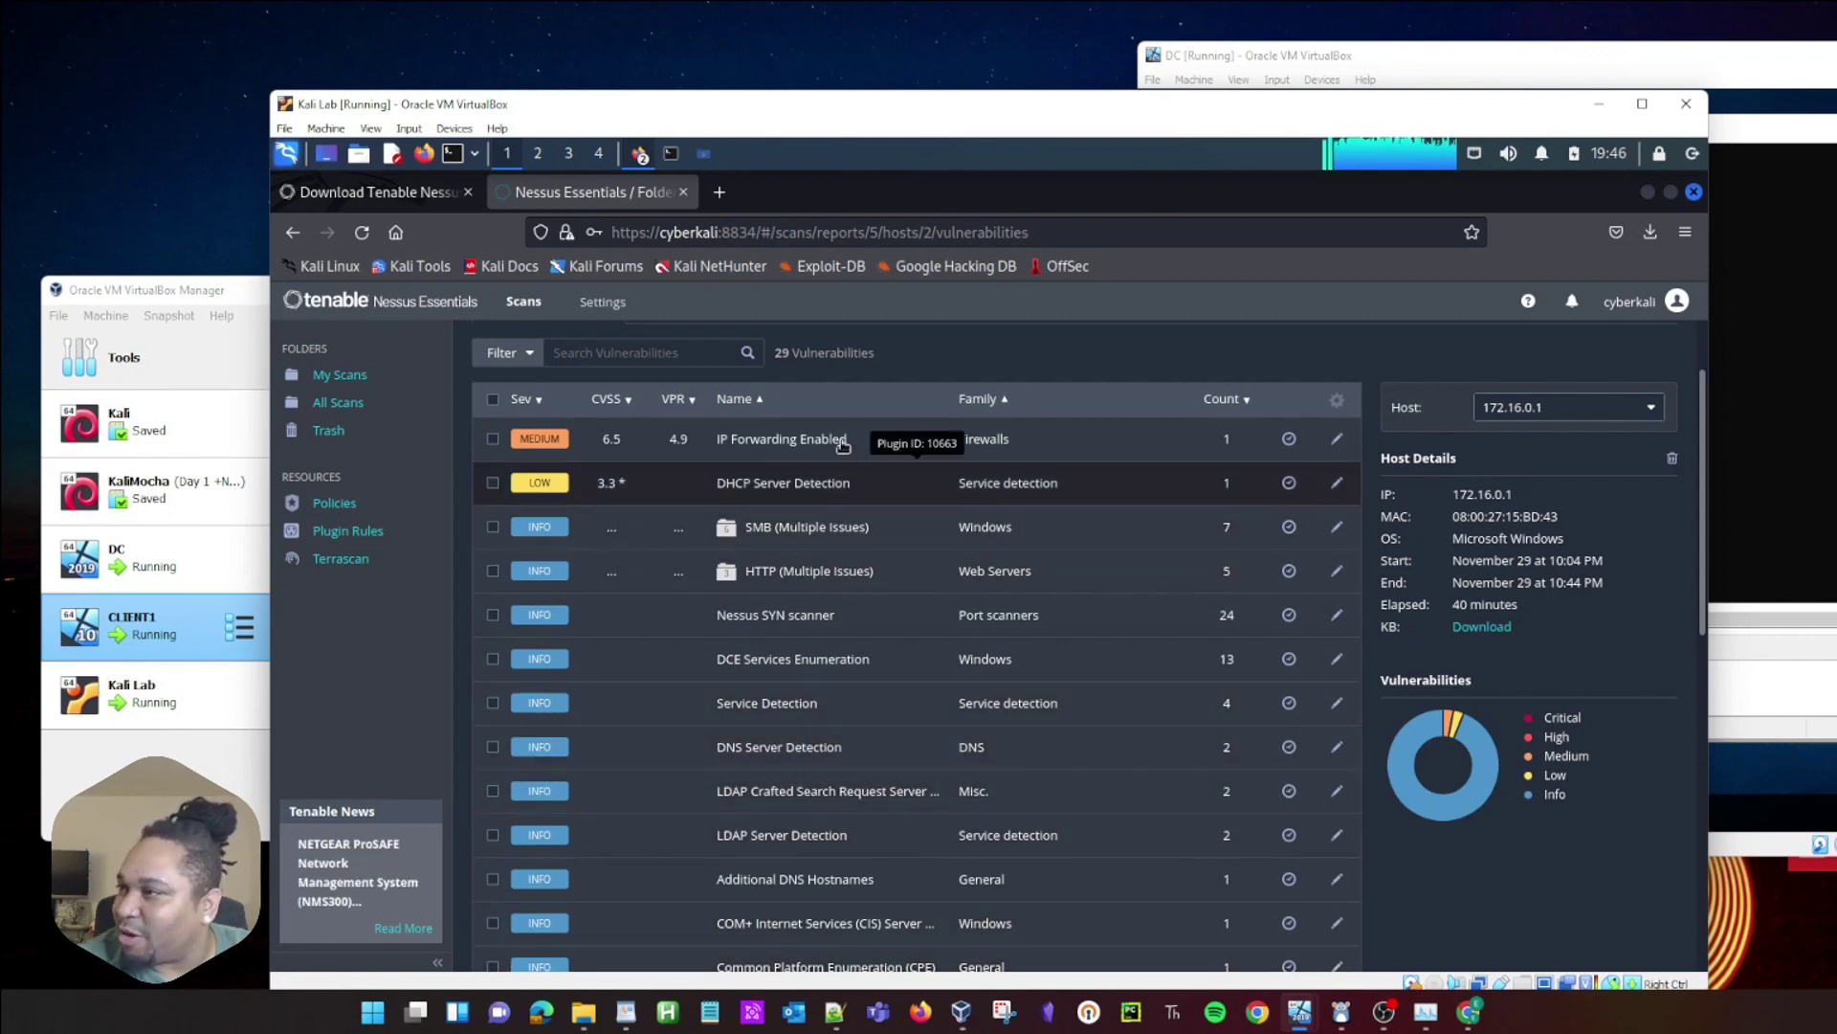
Open the IP Forwarding Enabled finding and examine its plugin details, including the ID and version.
{"action": "left_click", "coordinate": [786, 445]}
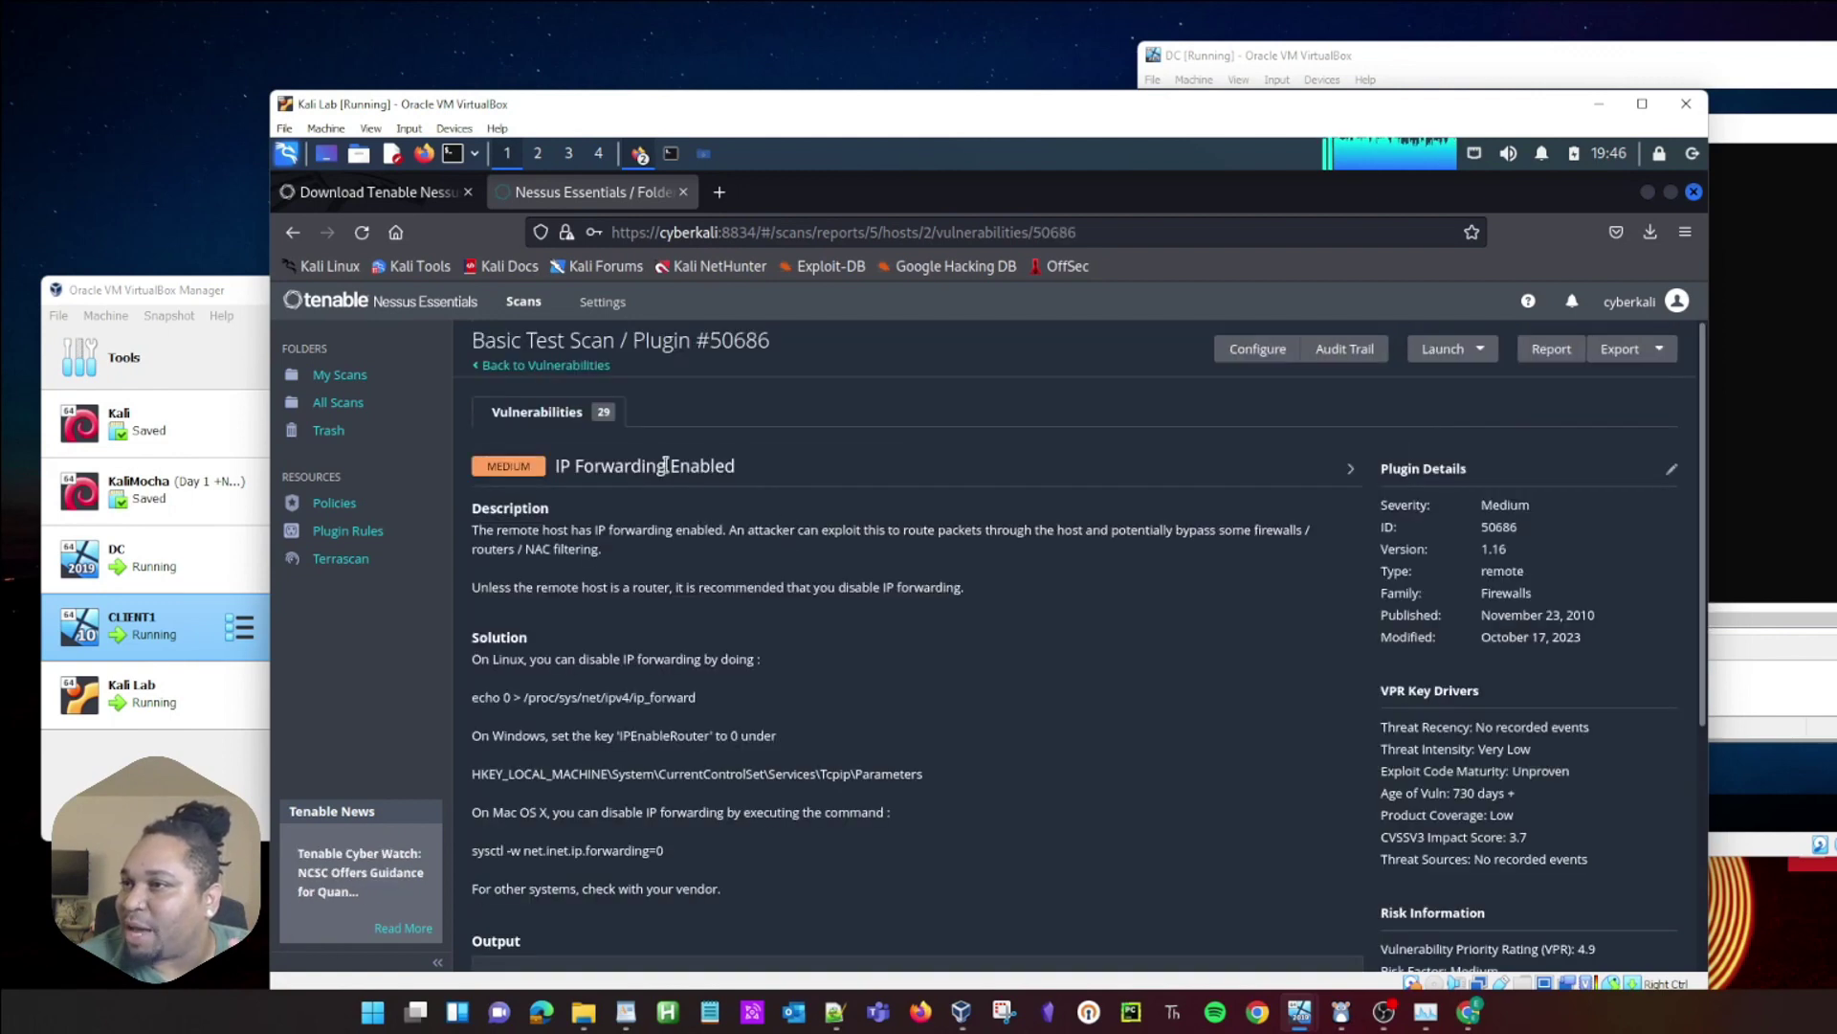
{"action": "left_click_drag", "start_coordinate": [762, 474], "coordinate": [555, 467]}
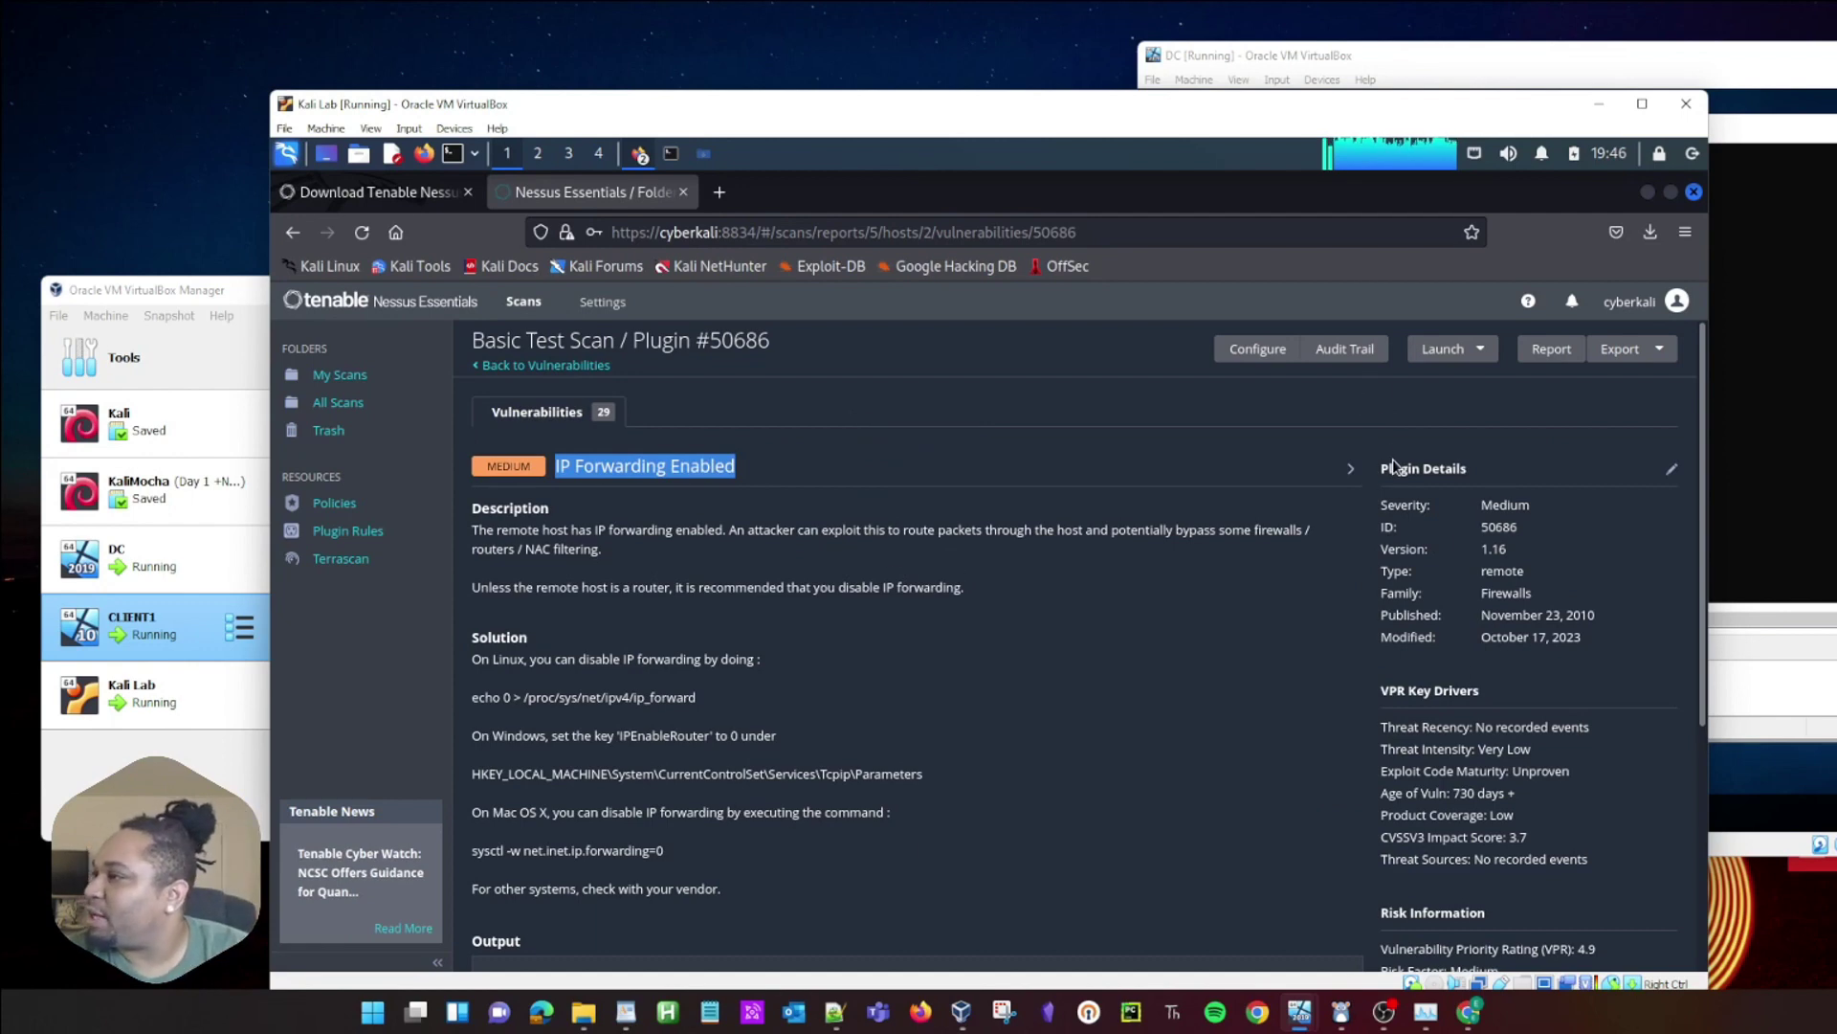
{"action": "left_click_drag", "start_coordinate": [1395, 467], "coordinate": [1479, 474]}
{"action": "left_click", "coordinate": [1585, 660]}
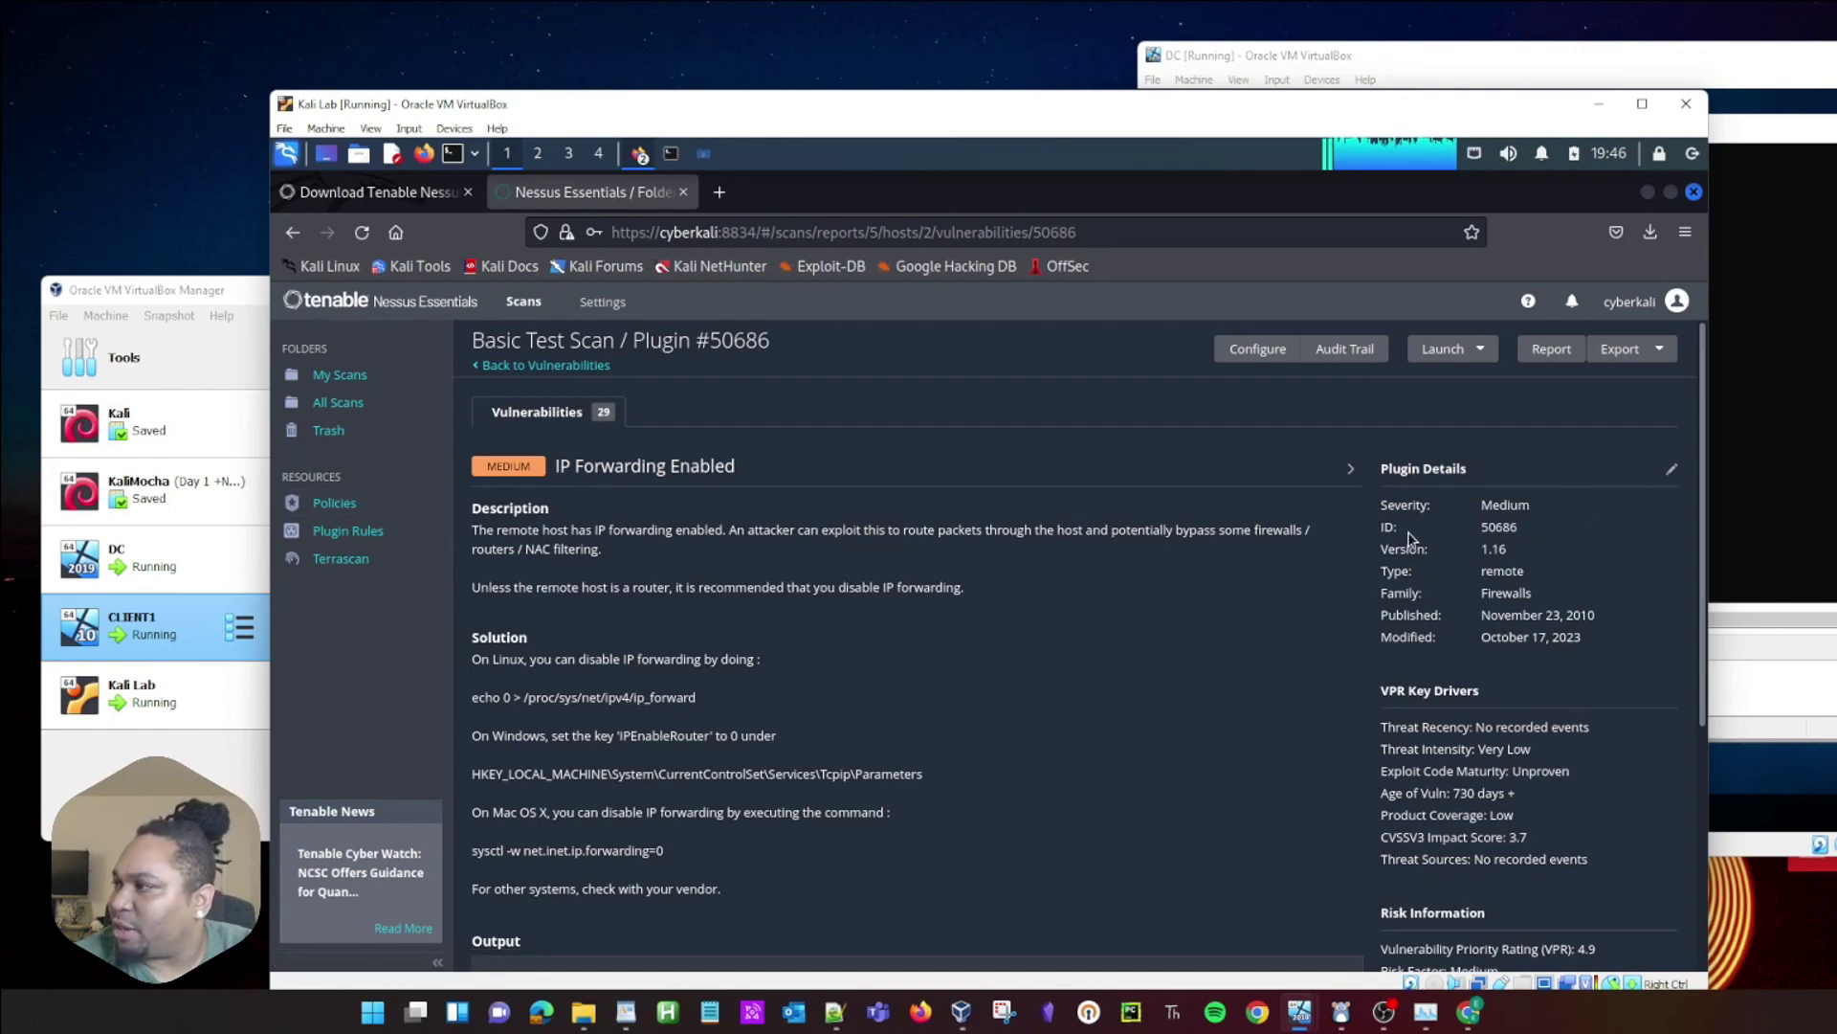
{"action": "left_click_drag", "start_coordinate": [1522, 535], "coordinate": [1471, 541]}
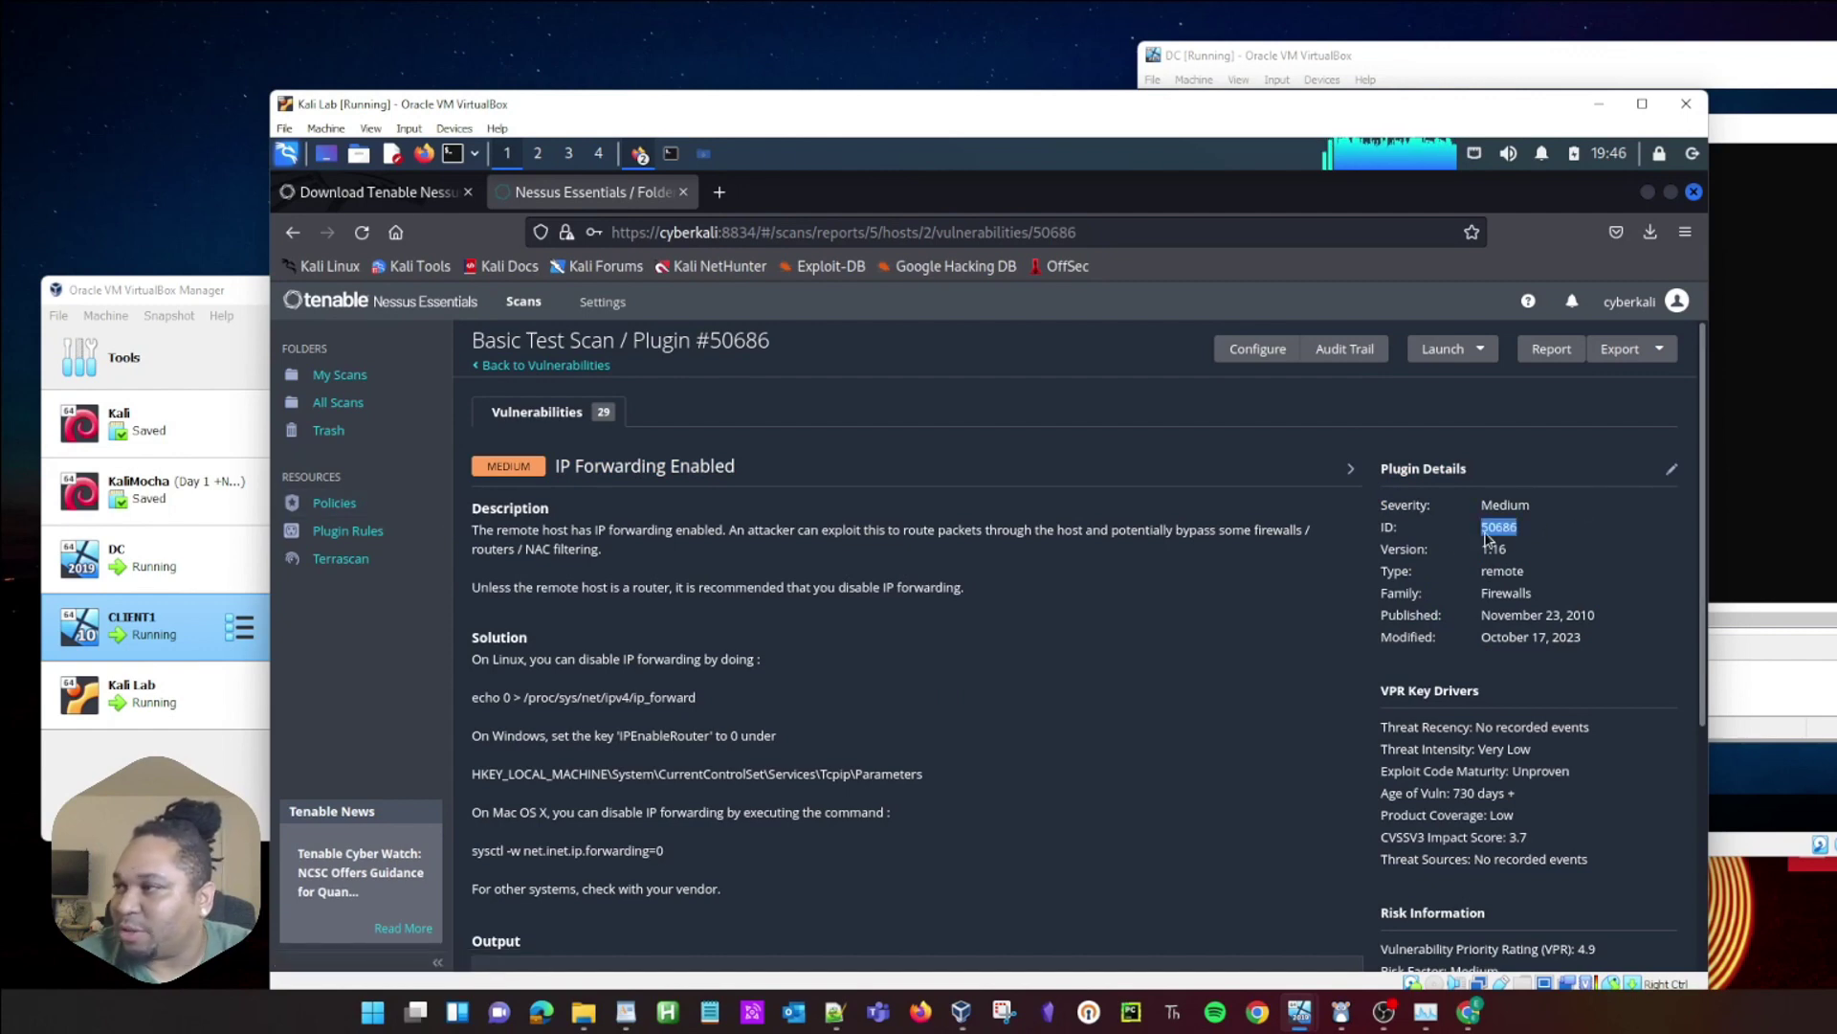
{"action": "left_click_drag", "start_coordinate": [1445, 552], "coordinate": [1499, 553]}
{"action": "left_click", "coordinate": [1498, 553]}
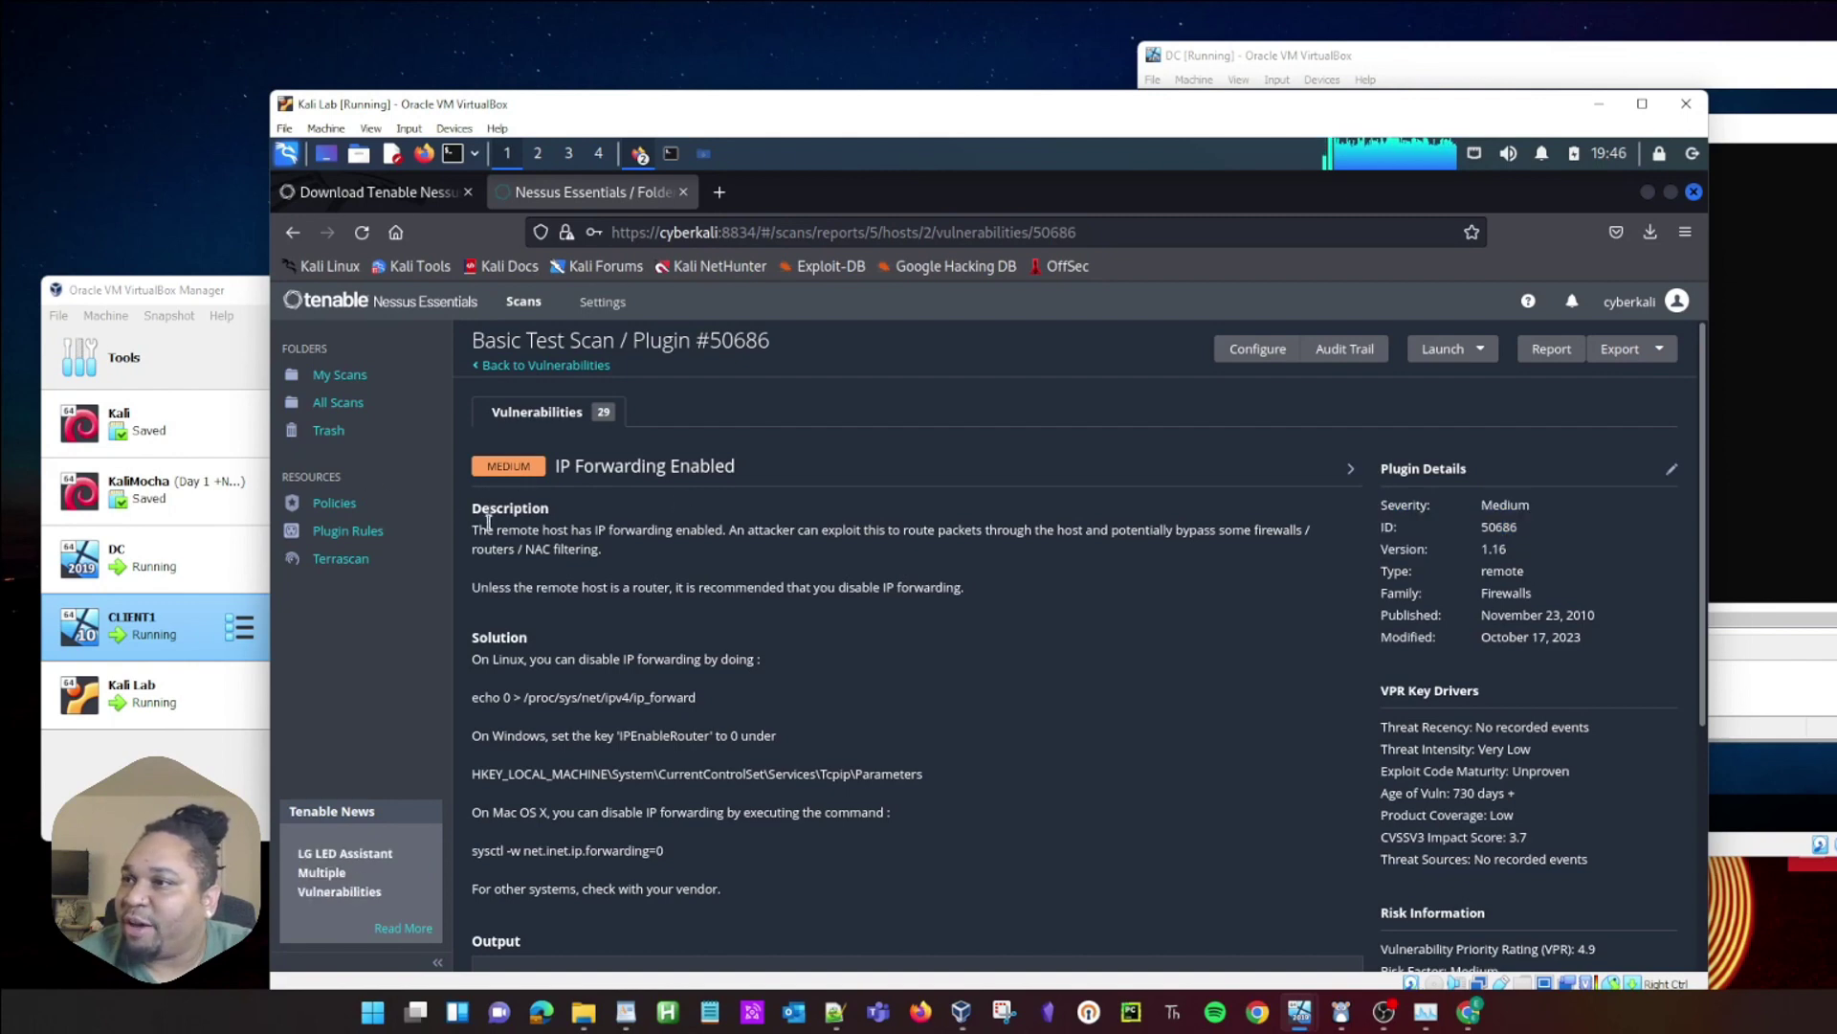
Read the description of the IP Forwarding Enabled finding, highlighting how an attacker can exploit it.
{"action": "left_click_drag", "start_coordinate": [471, 506], "coordinate": [978, 600]}
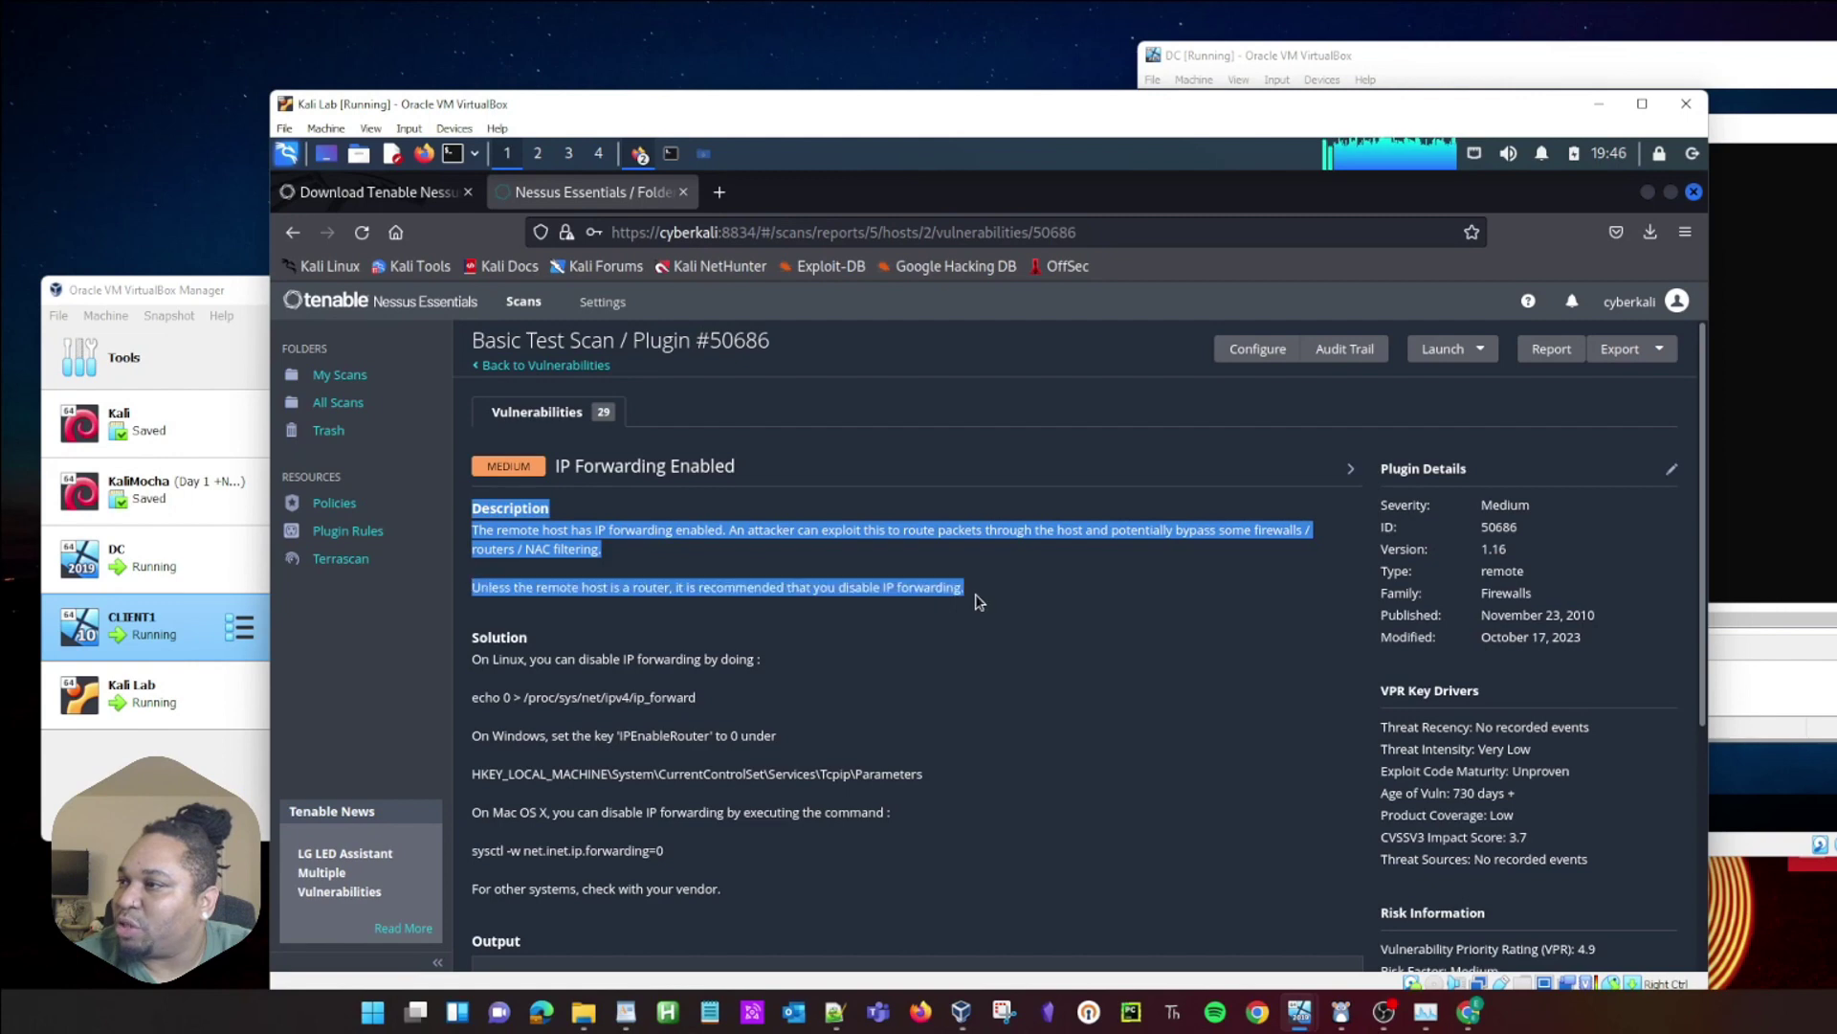
{"action": "left_click", "coordinate": [646, 526]}
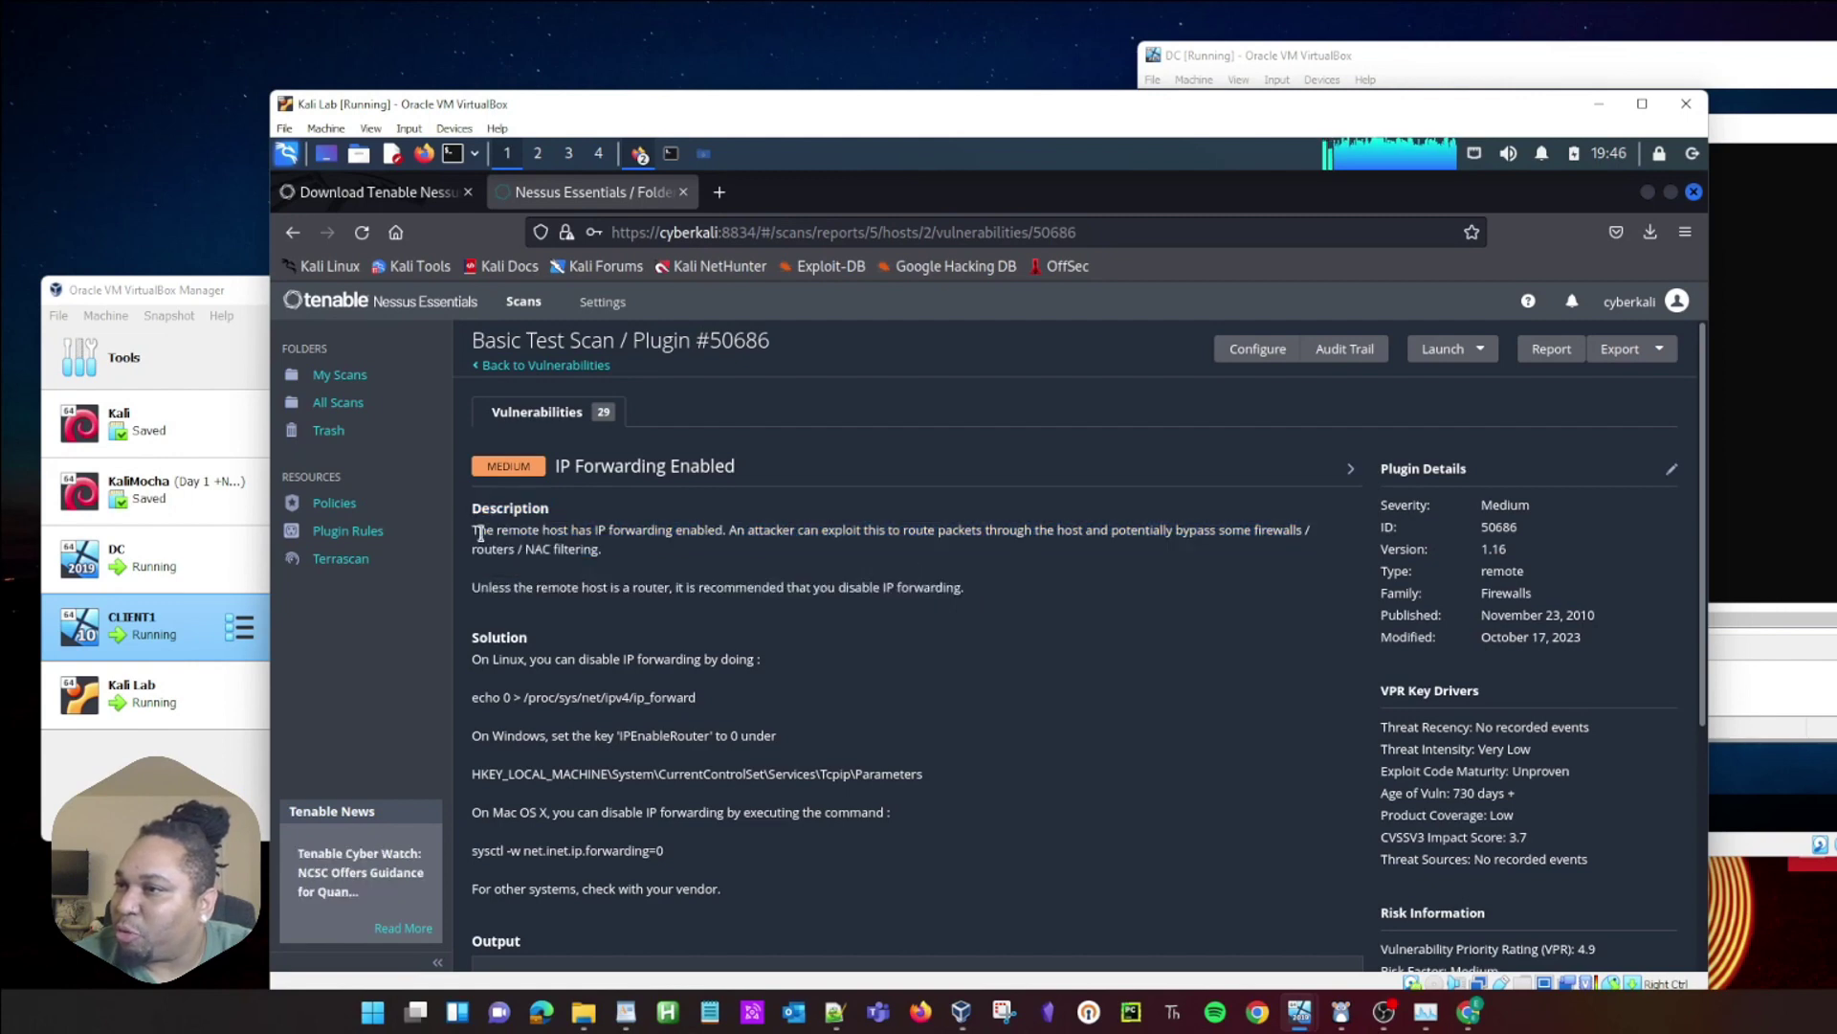
{"action": "left_click_drag", "start_coordinate": [480, 532], "coordinate": [1307, 554]}
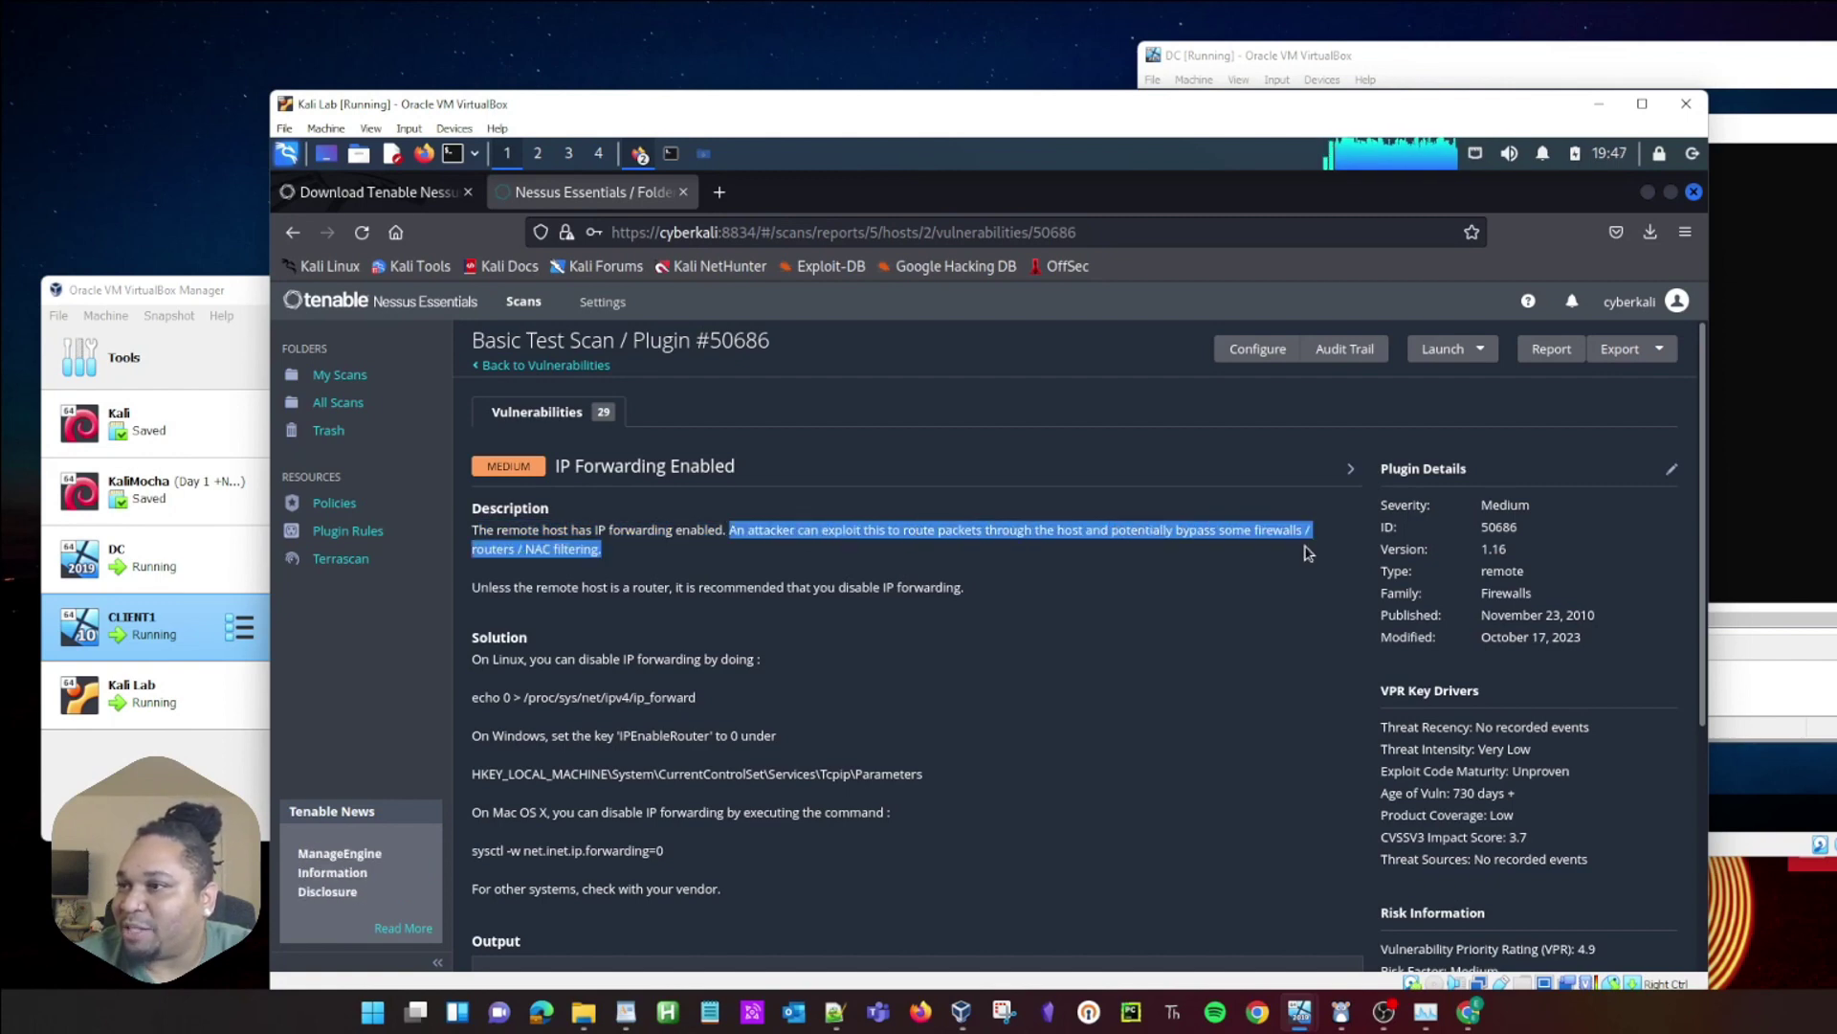
{"action": "left_click", "coordinate": [598, 568]}
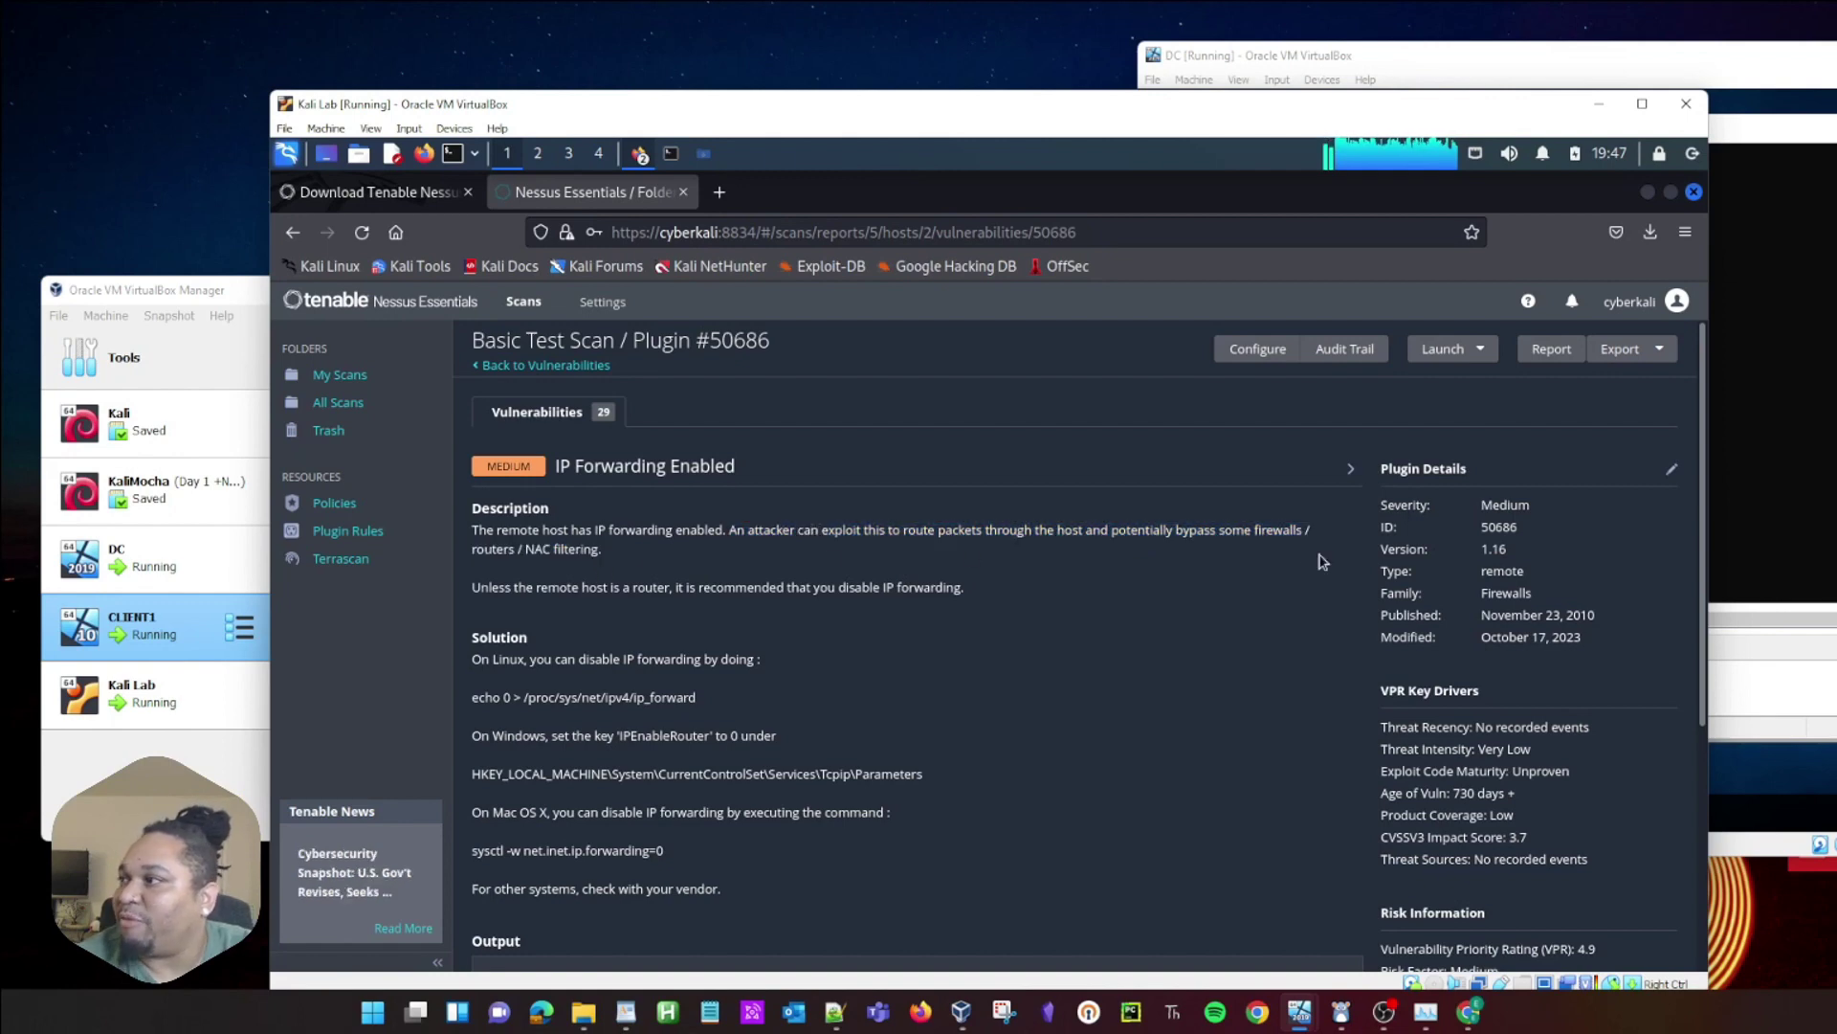
{"action": "left_click_drag", "start_coordinate": [612, 558], "coordinate": [474, 536]}
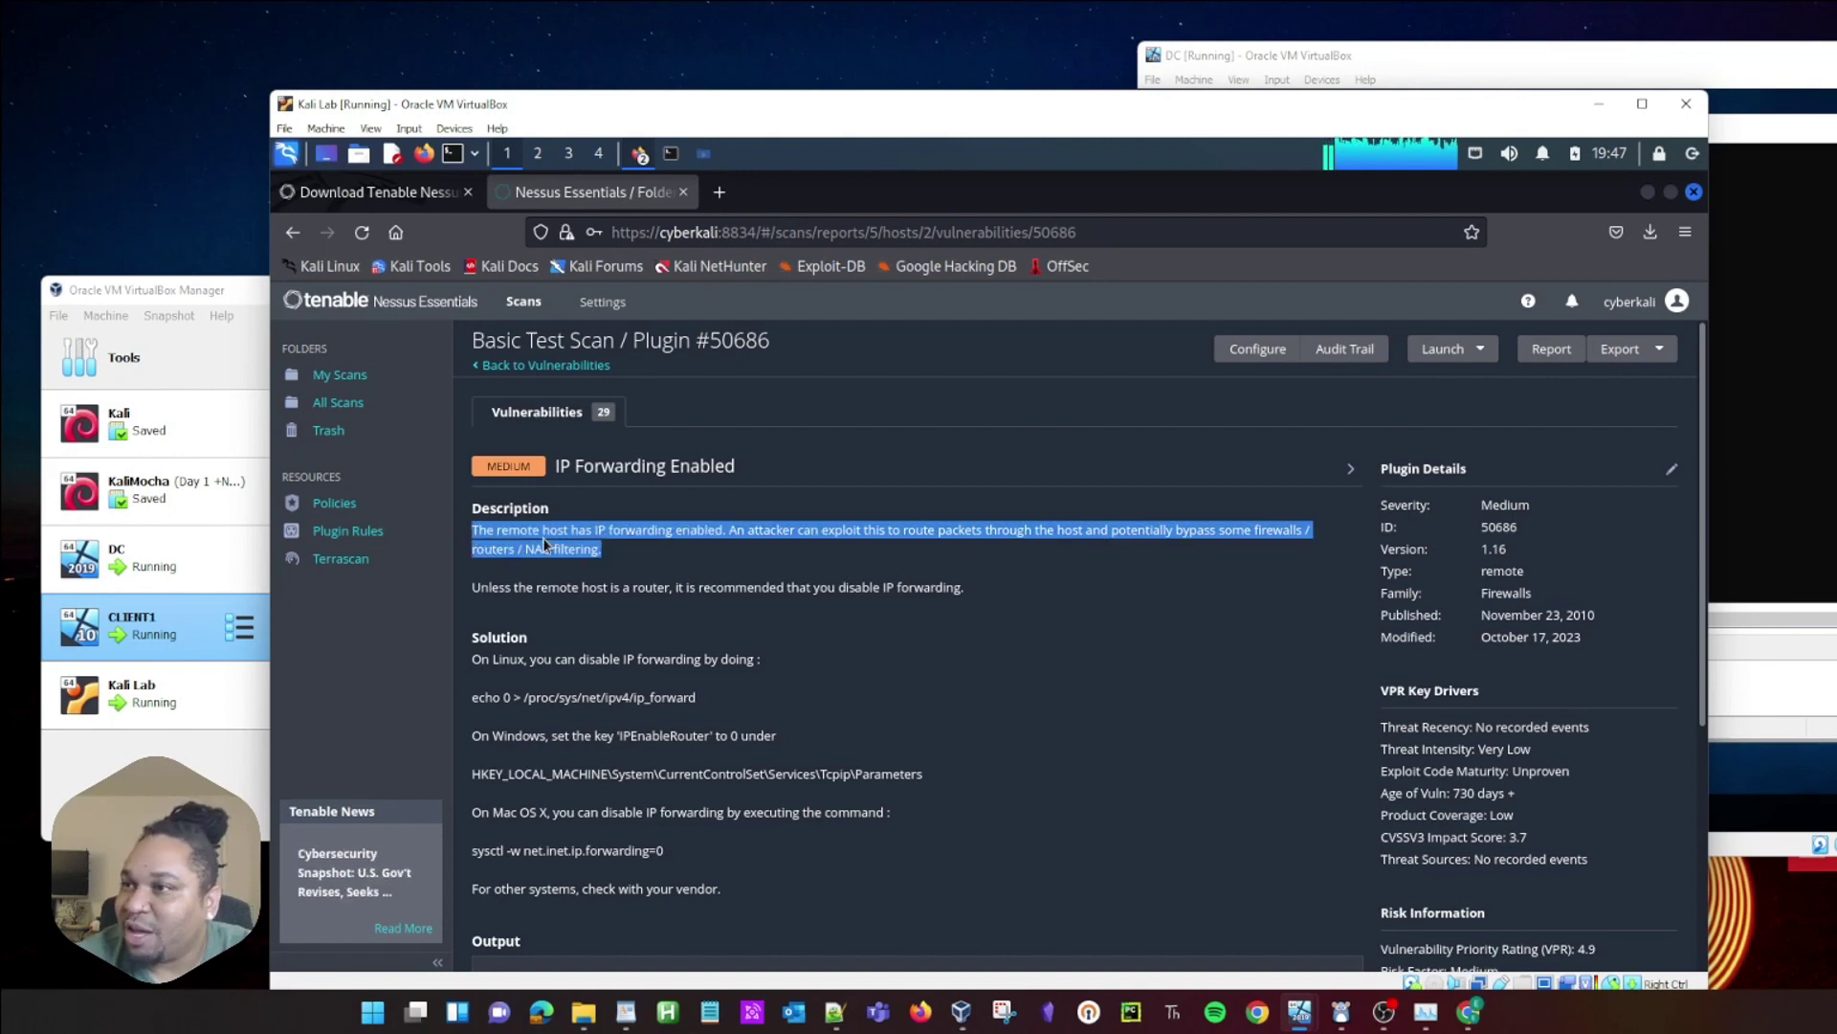
{"action": "left_click", "coordinate": [615, 533]}
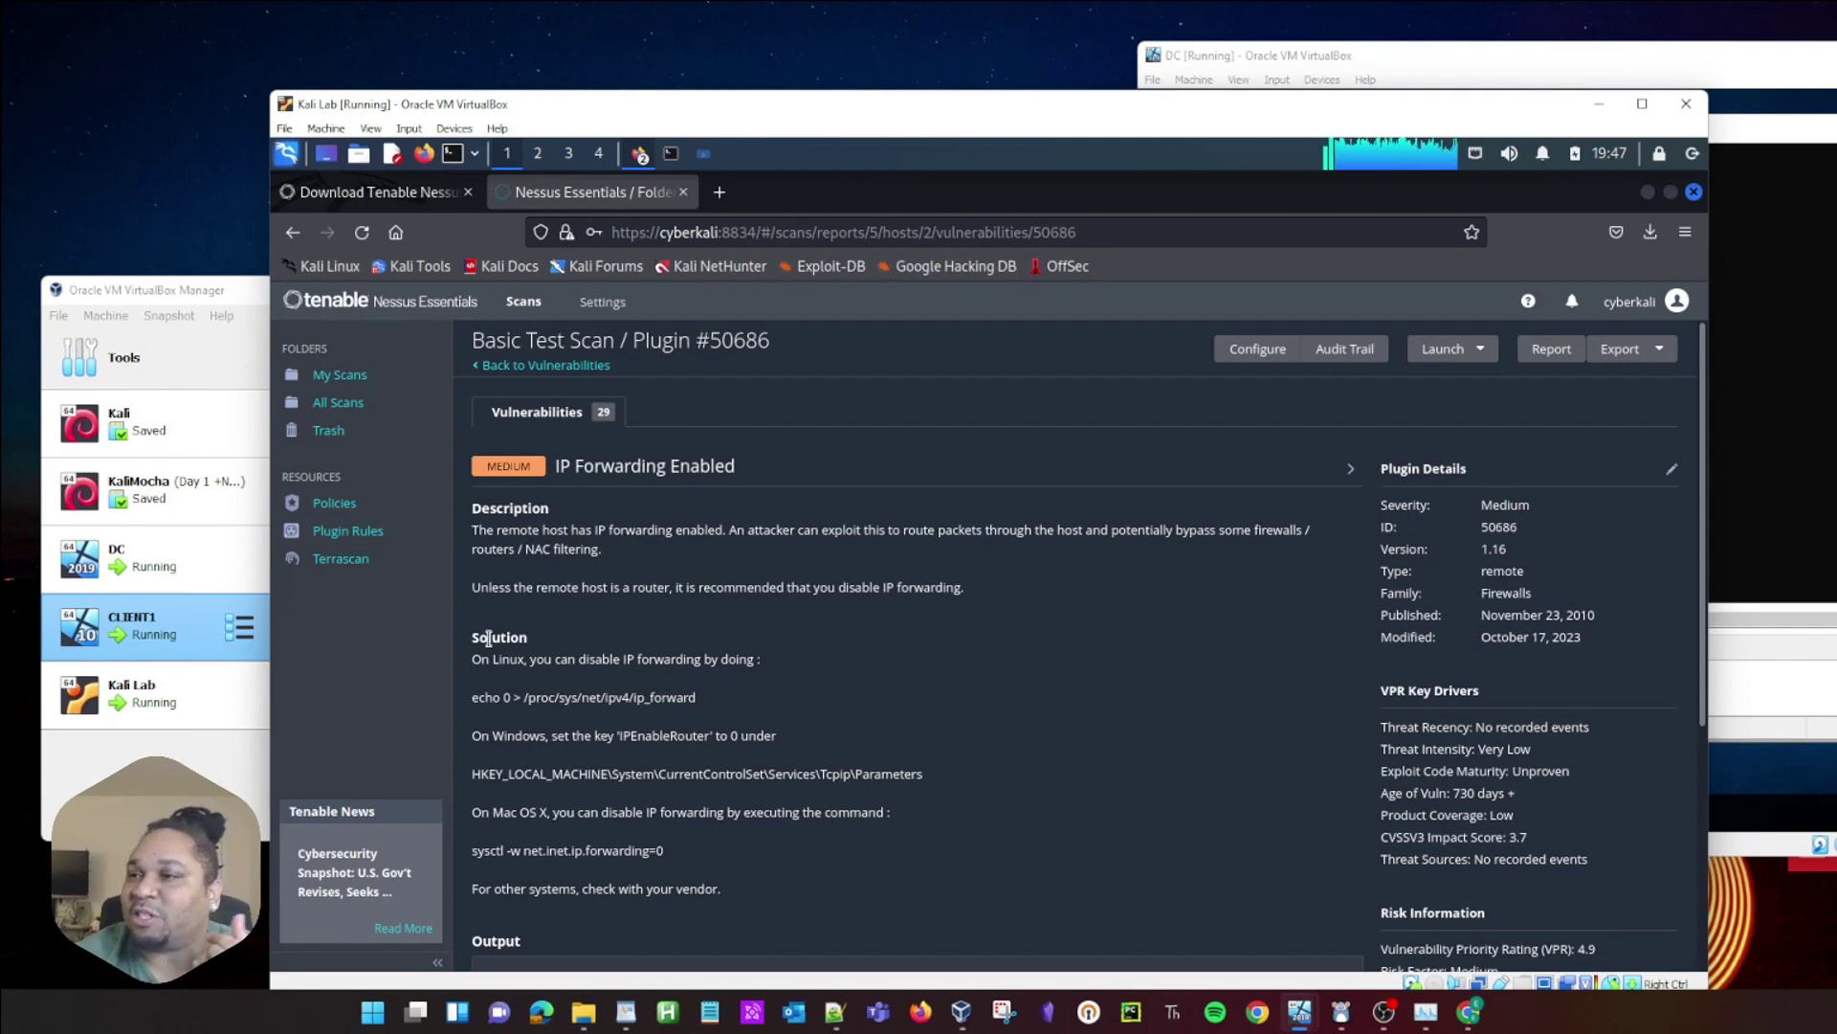
Read the finding's solution section, highlighting the Linux command and the Windows IPEnableRouter registry key instructions.
{"action": "left_click_drag", "start_coordinate": [473, 638], "coordinate": [719, 882]}
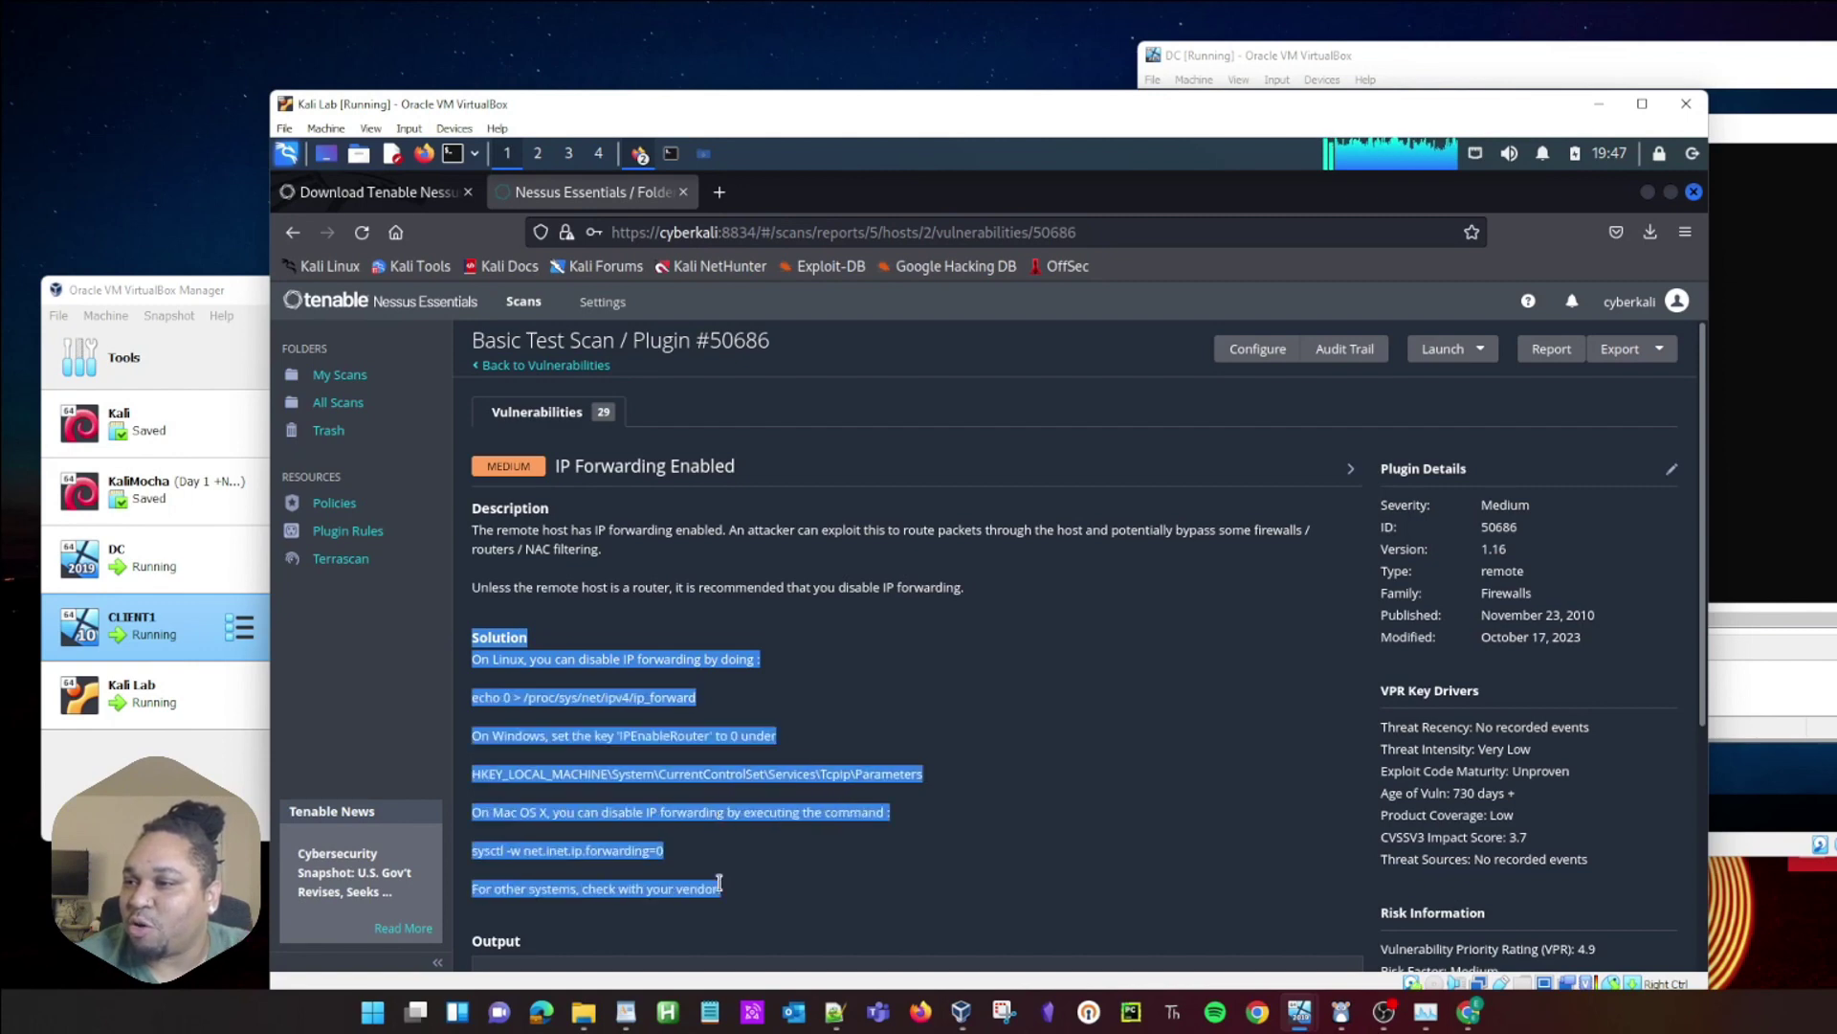
{"action": "left_click", "coordinate": [667, 864]}
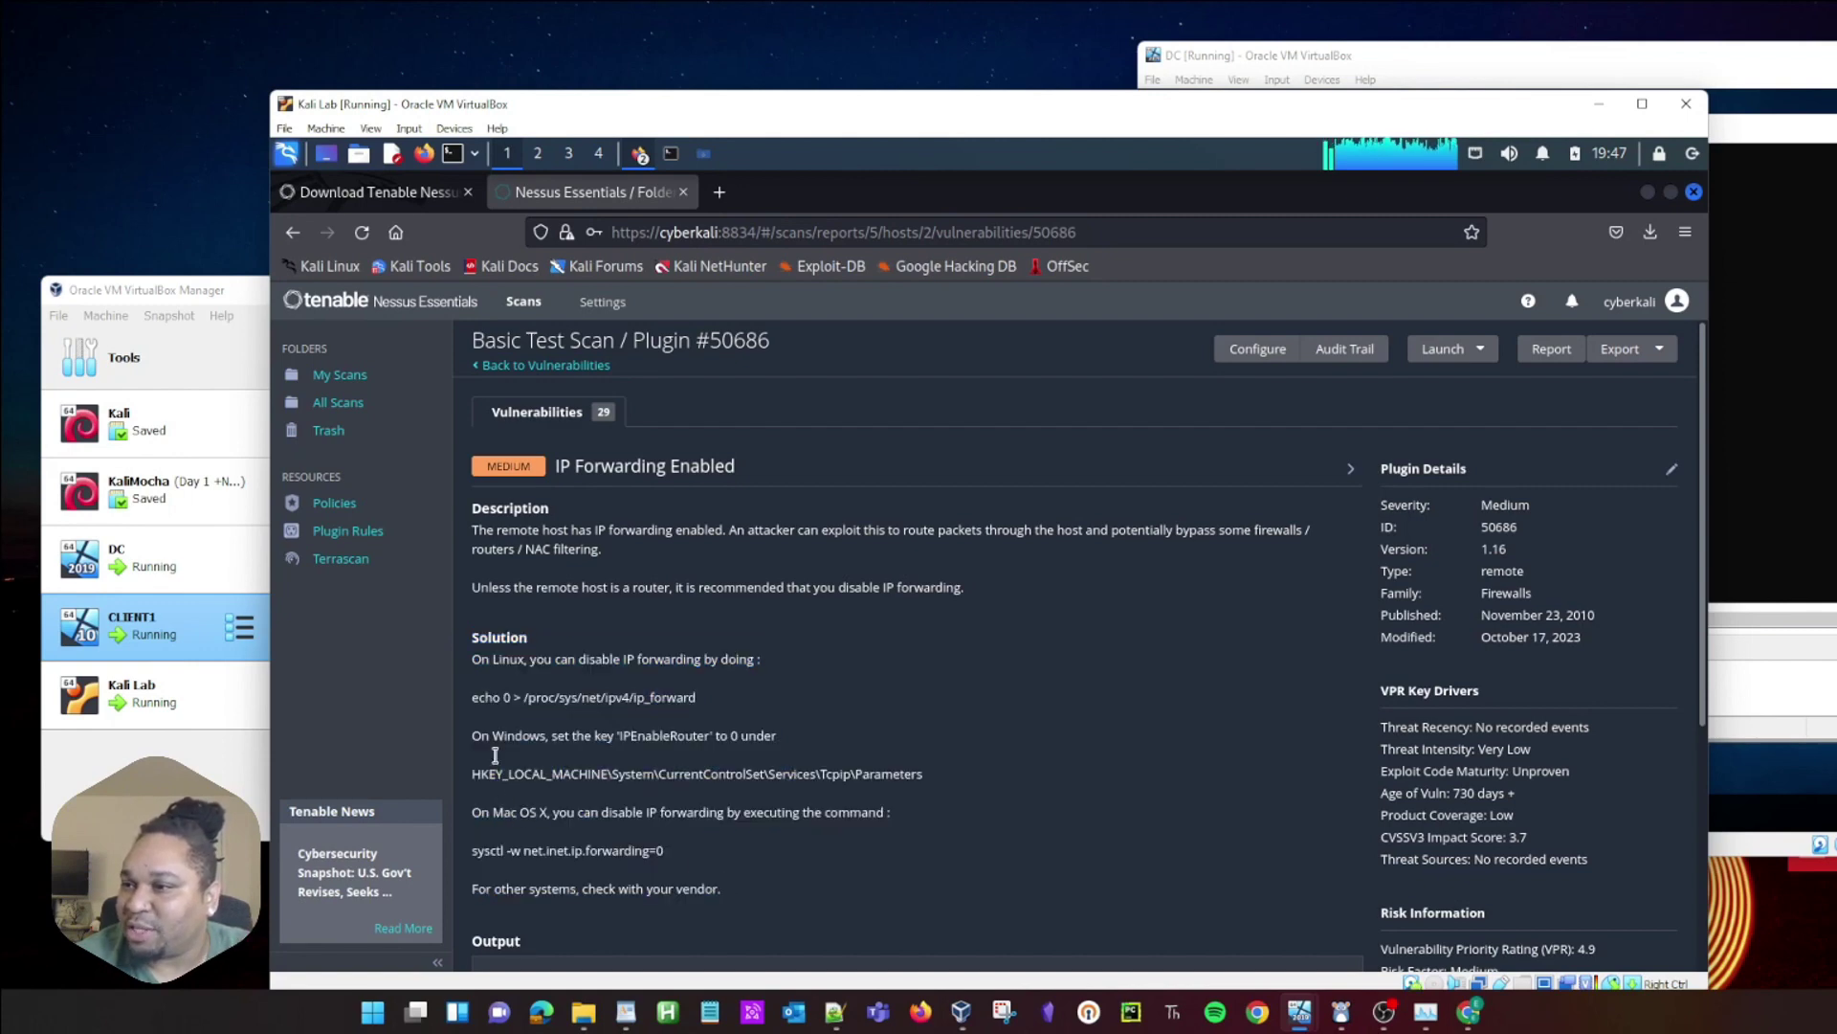
{"action": "left_click_drag", "start_coordinate": [483, 694], "coordinate": [785, 707]}
{"action": "left_click", "coordinate": [743, 703]}
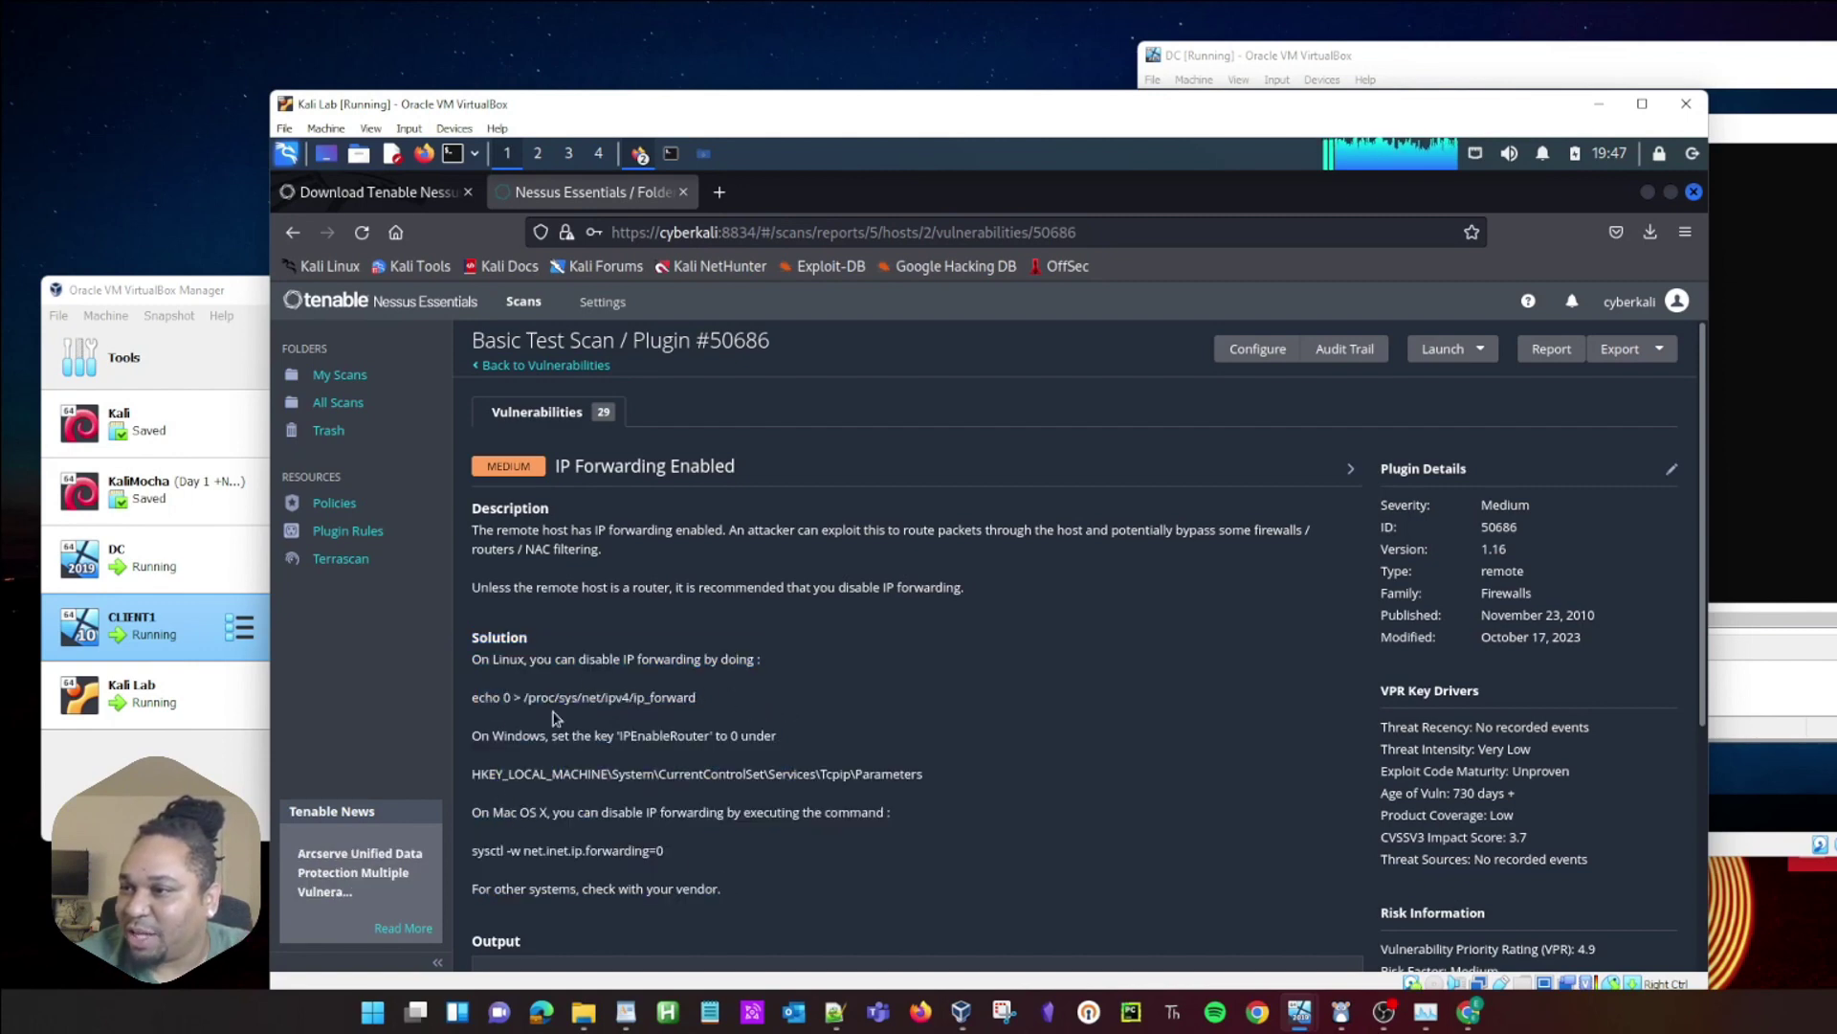
{"action": "left_click_drag", "start_coordinate": [504, 743], "coordinate": [825, 756]}
{"action": "left_click", "coordinate": [629, 769]}
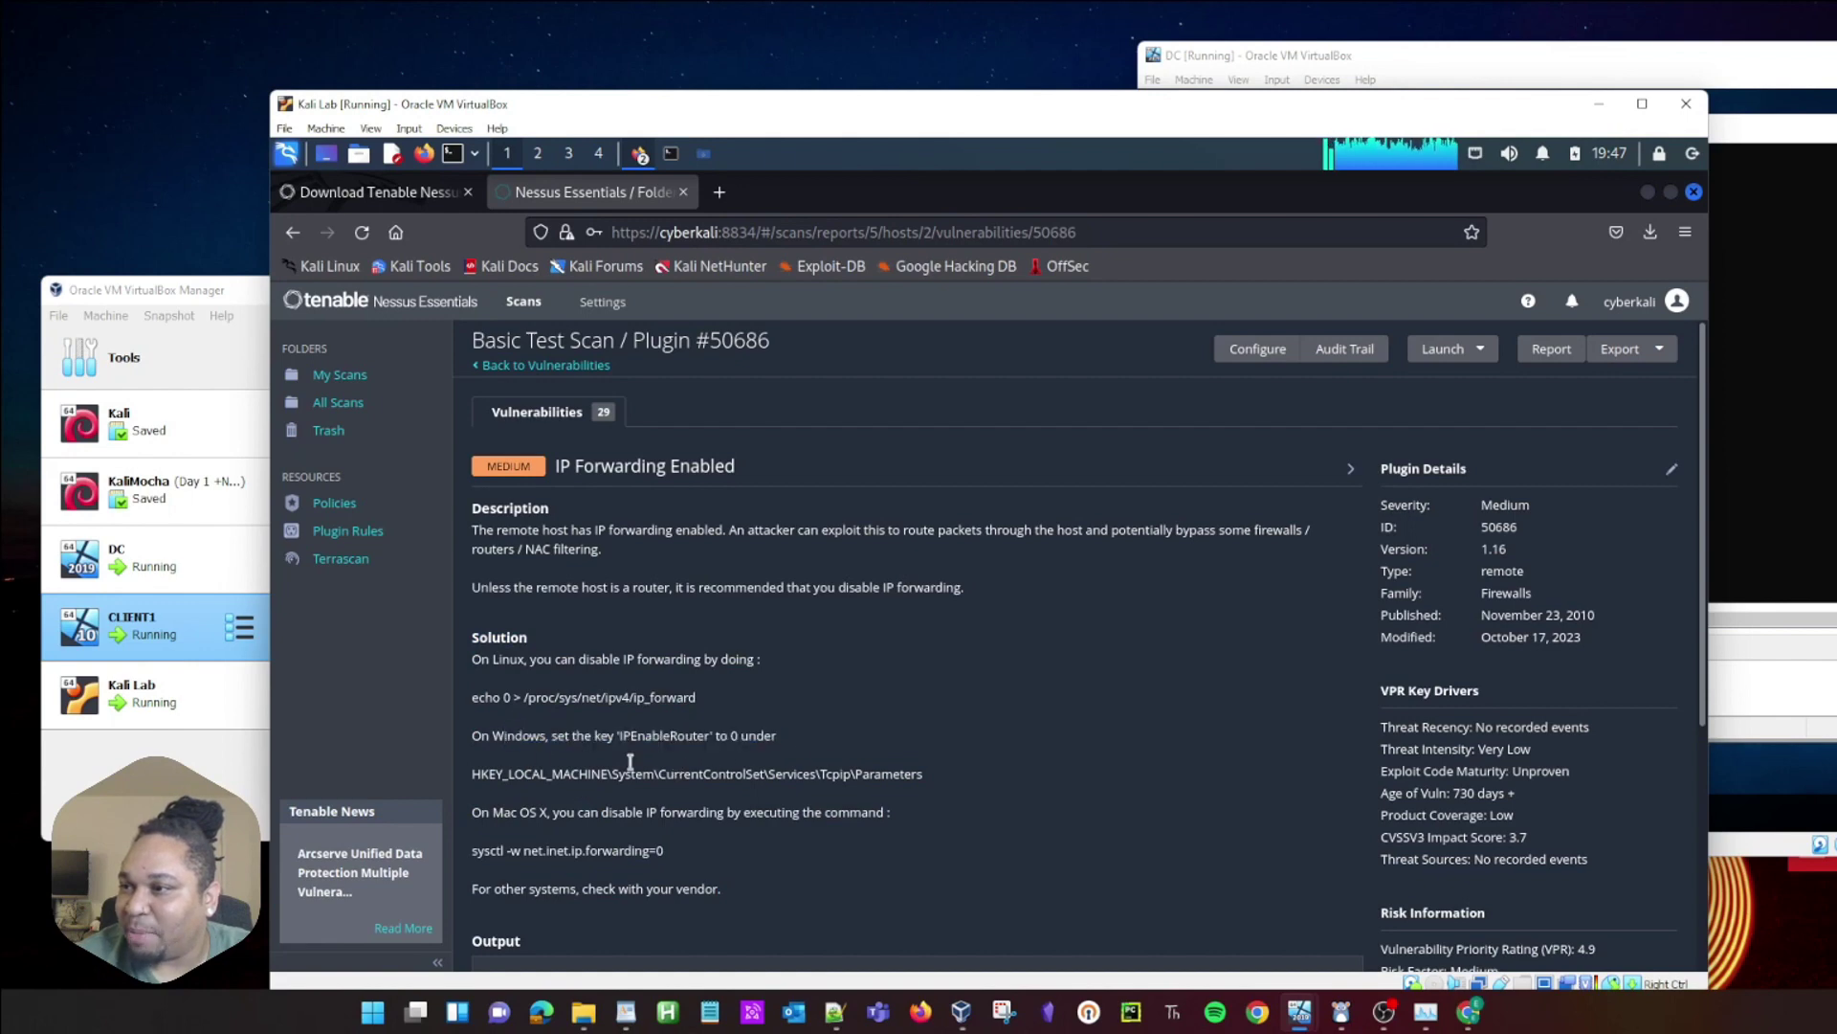
{"action": "left_click_drag", "start_coordinate": [638, 736], "coordinate": [767, 735]}
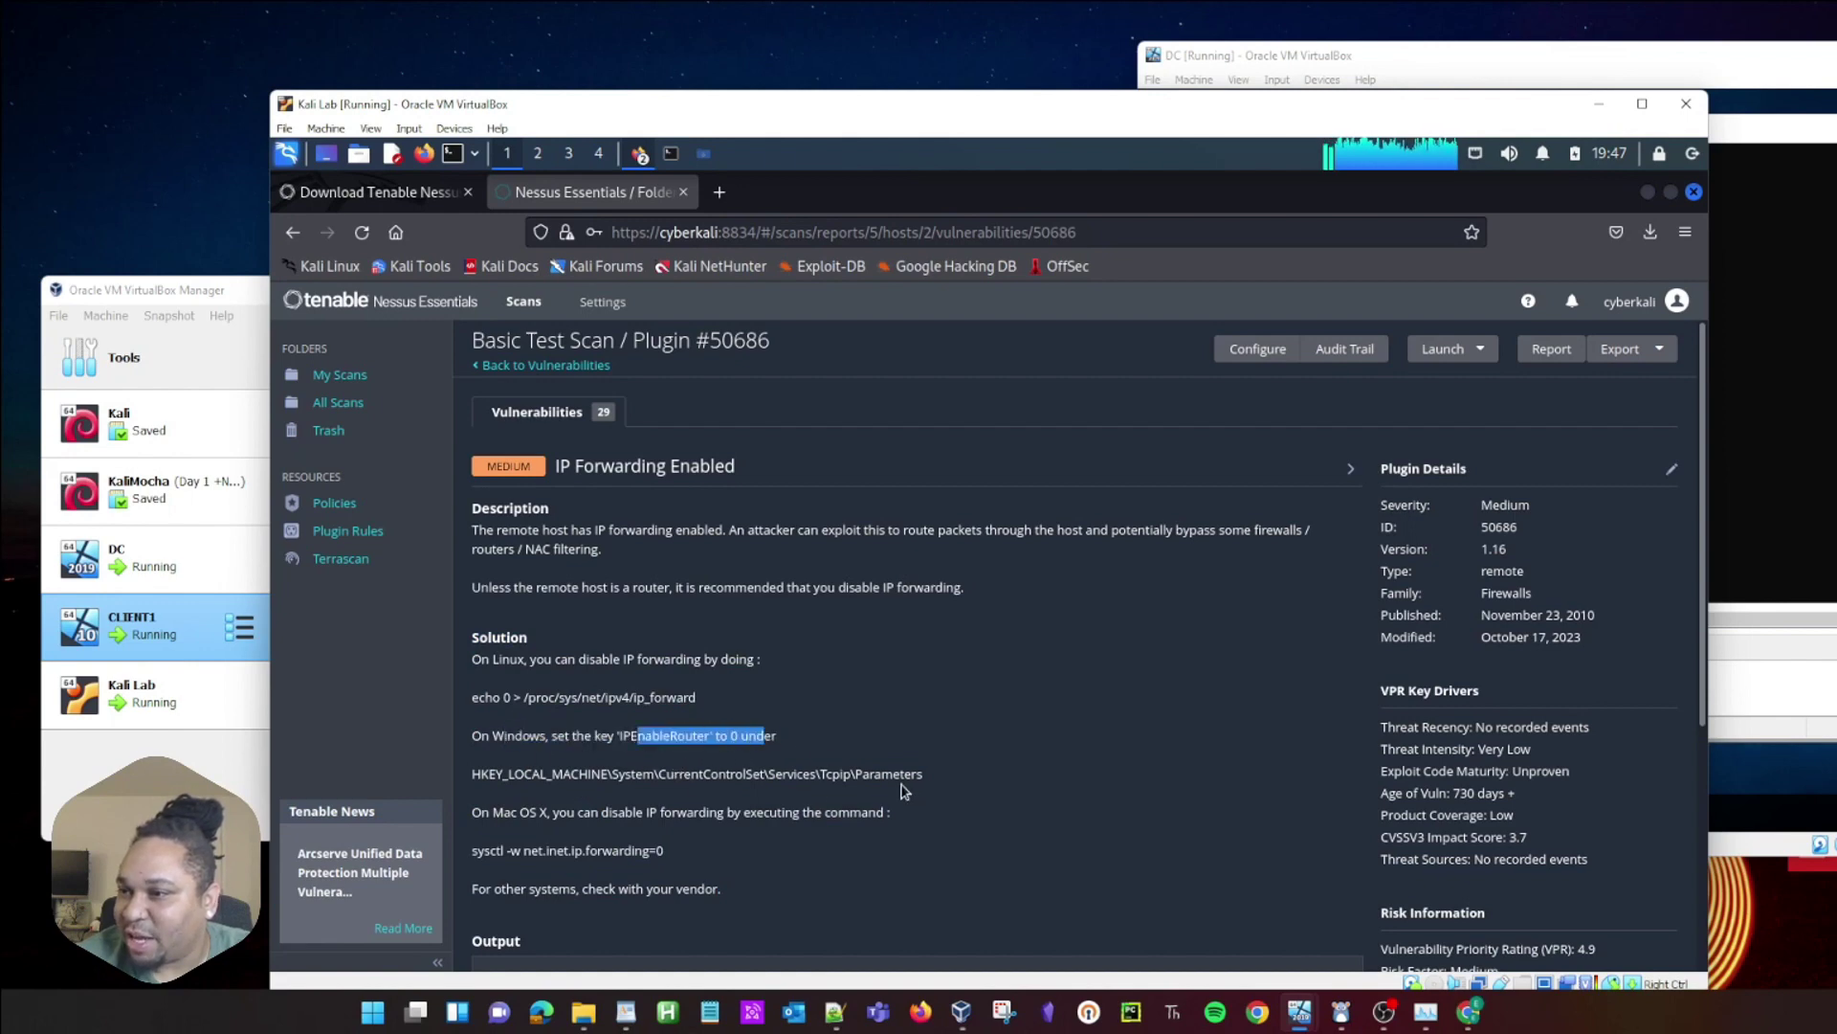
{"action": "left_click_drag", "start_coordinate": [903, 789], "coordinate": [481, 777]}
{"action": "left_click", "coordinate": [641, 819]}
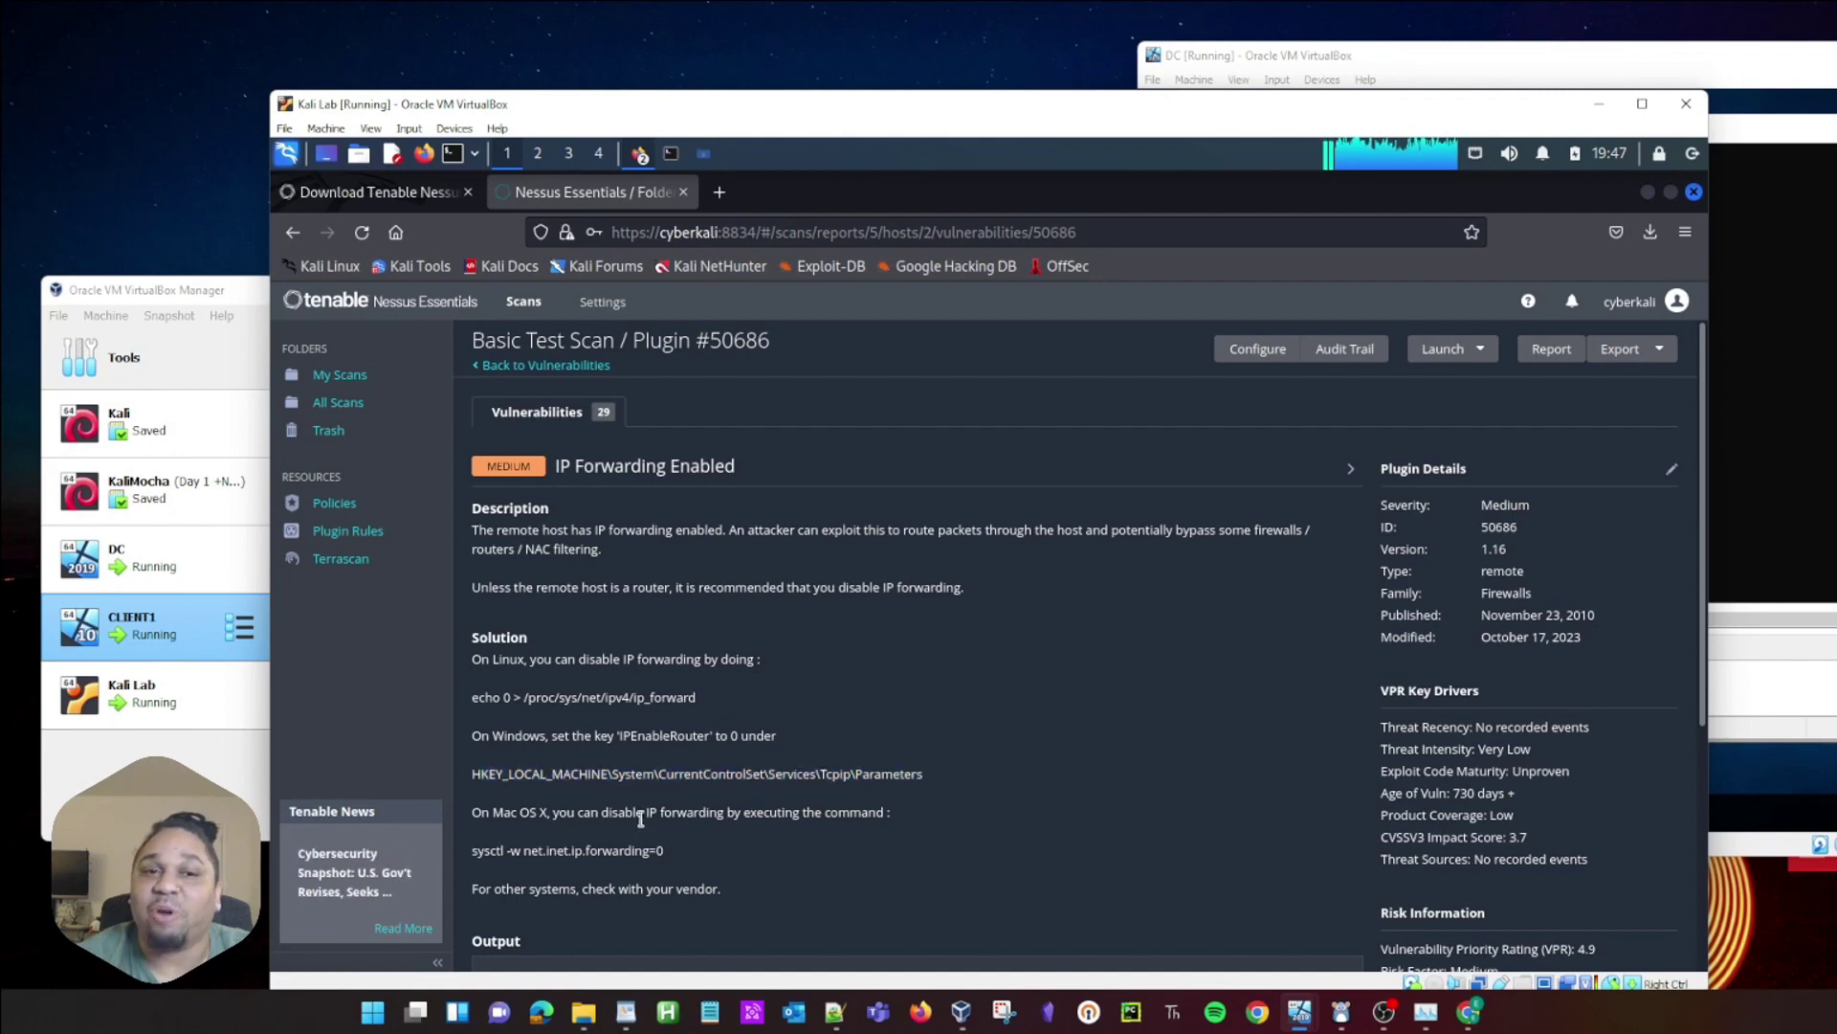
Review the finding's output and risk information, and open its CVE-1999-0511 reference.
{"action": "scroll", "coordinate": [641, 819], "scroll_direction": "down", "scroll_amount": 3}
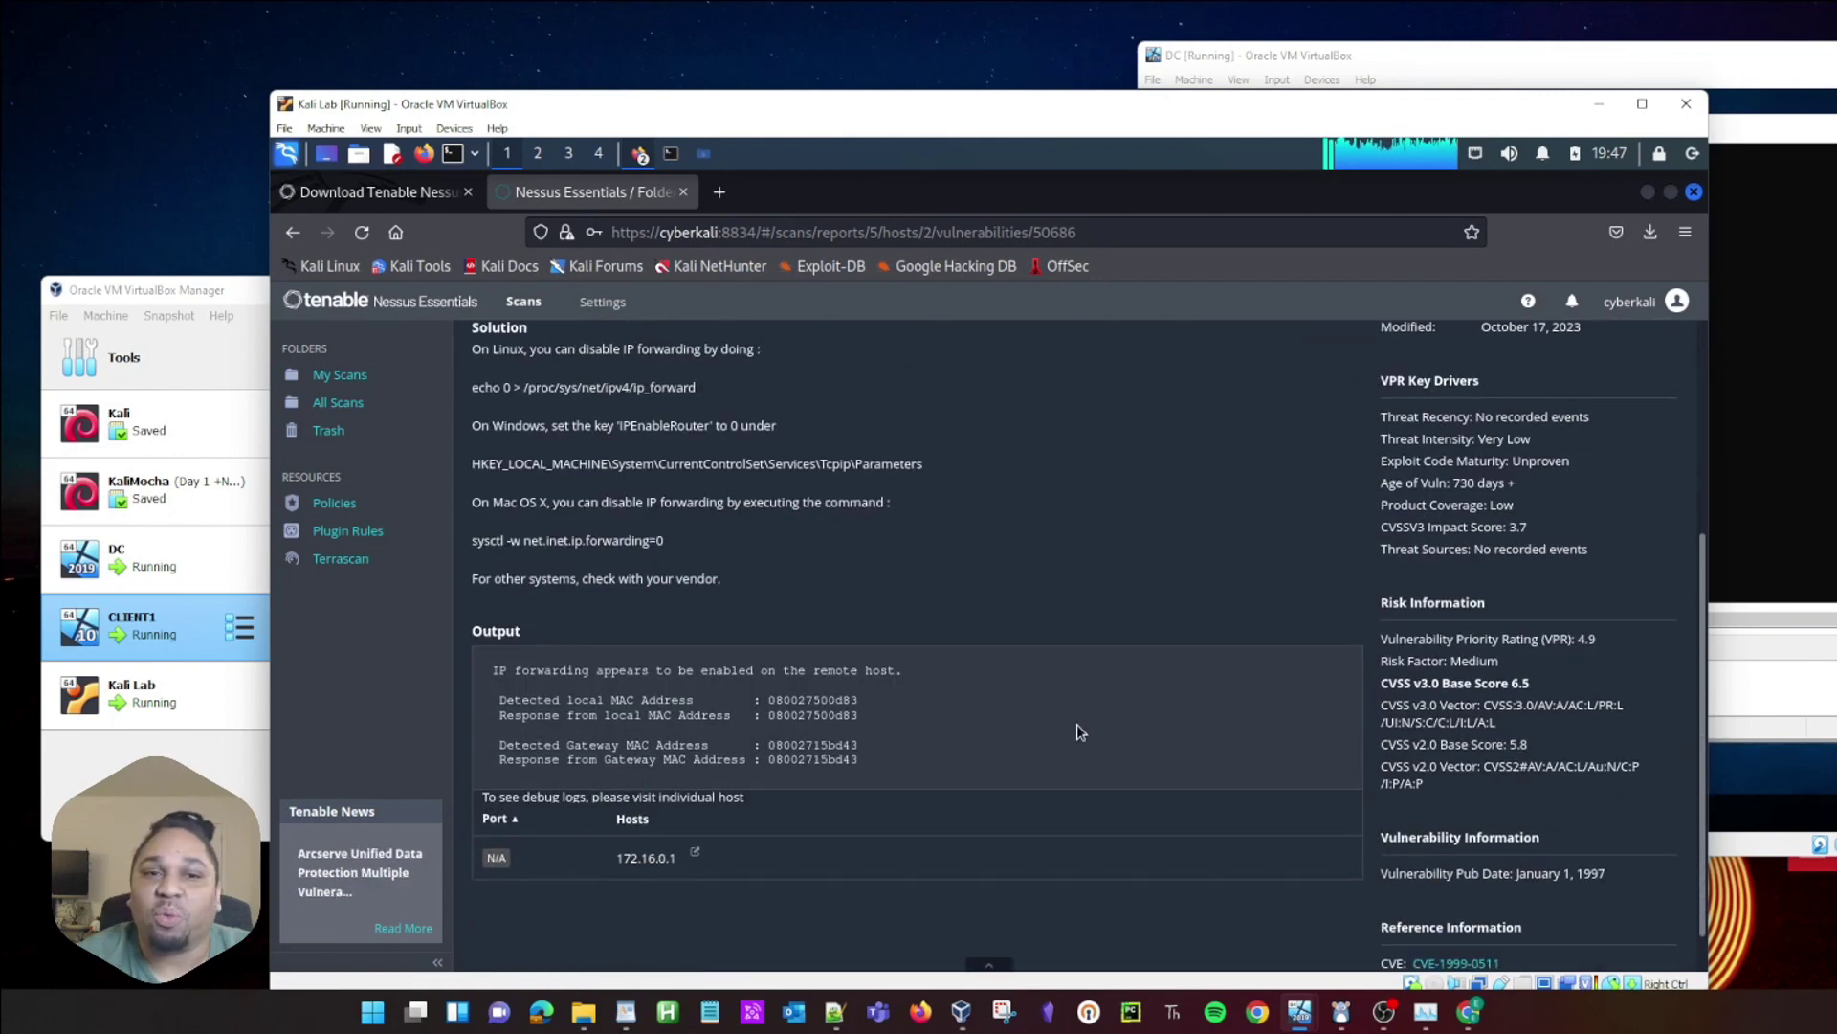
{"action": "scroll", "coordinate": [1089, 744], "scroll_direction": "down", "scroll_amount": 1}
{"action": "scroll", "coordinate": [1089, 745], "scroll_direction": "up", "scroll_amount": 2}
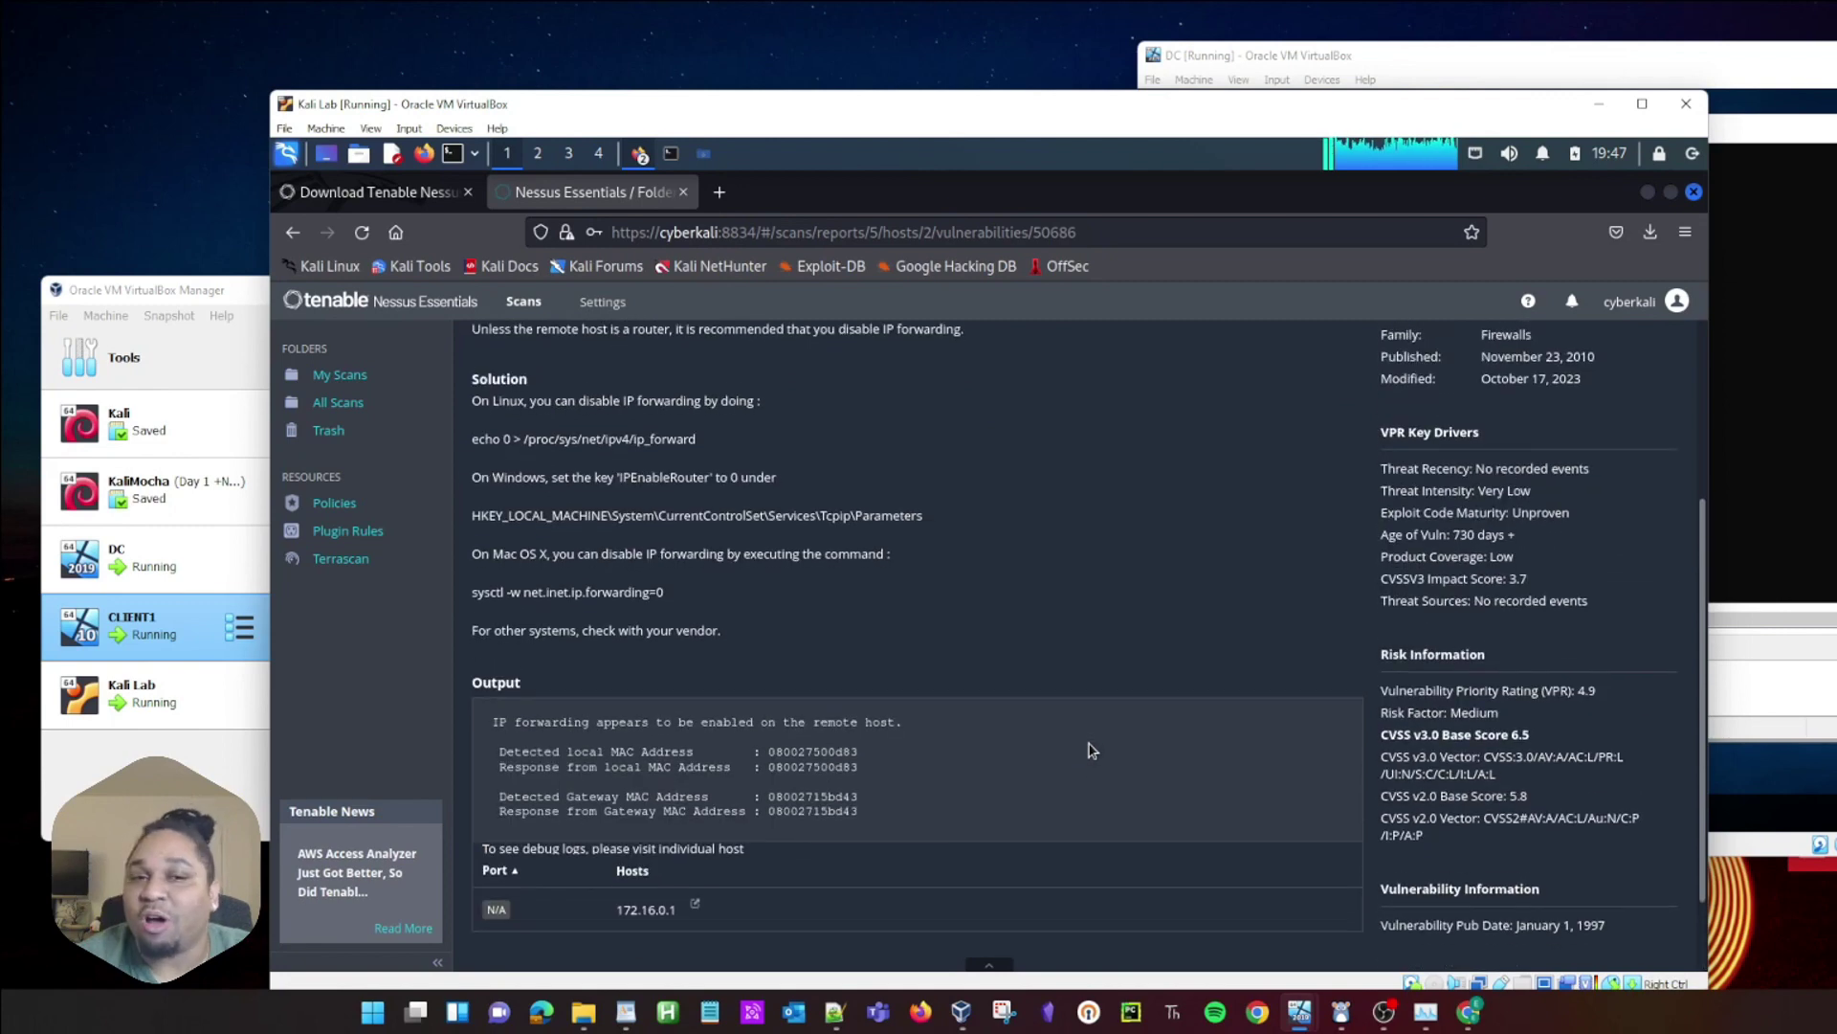
{"action": "scroll", "coordinate": [1092, 749], "scroll_direction": "down", "scroll_amount": 1}
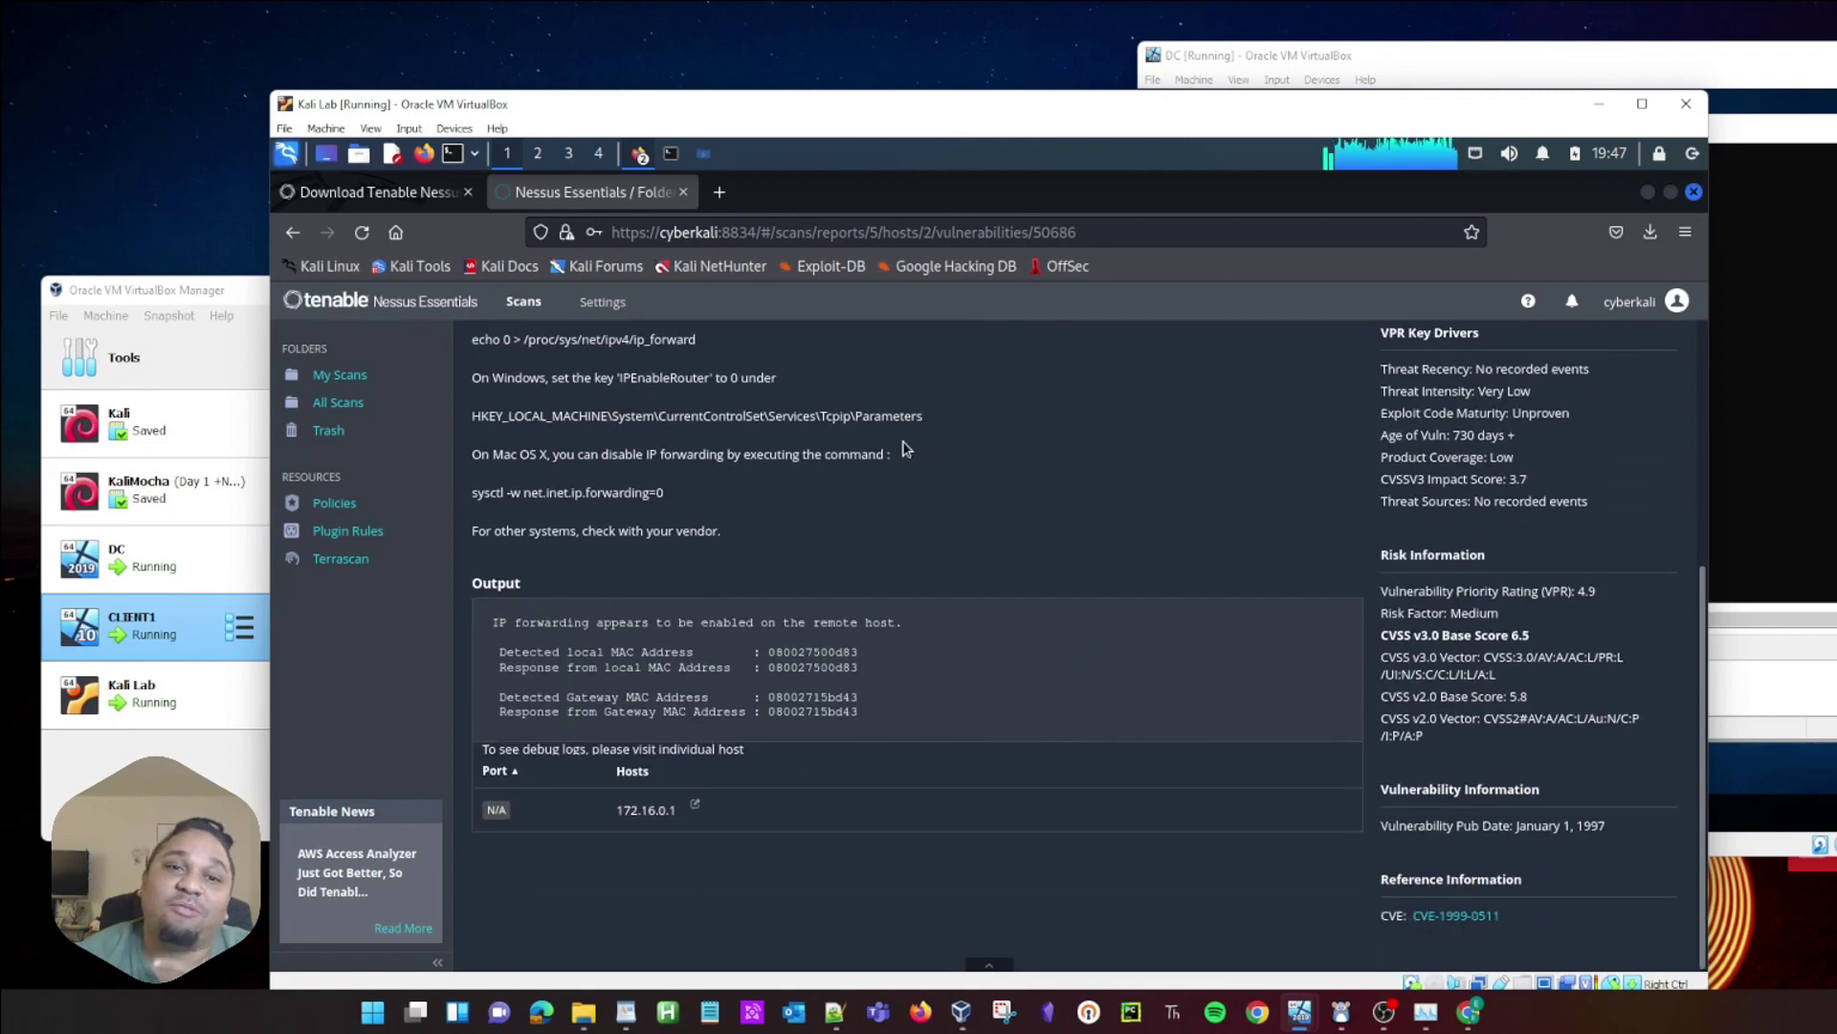
{"action": "left_click", "coordinate": [1445, 920]}
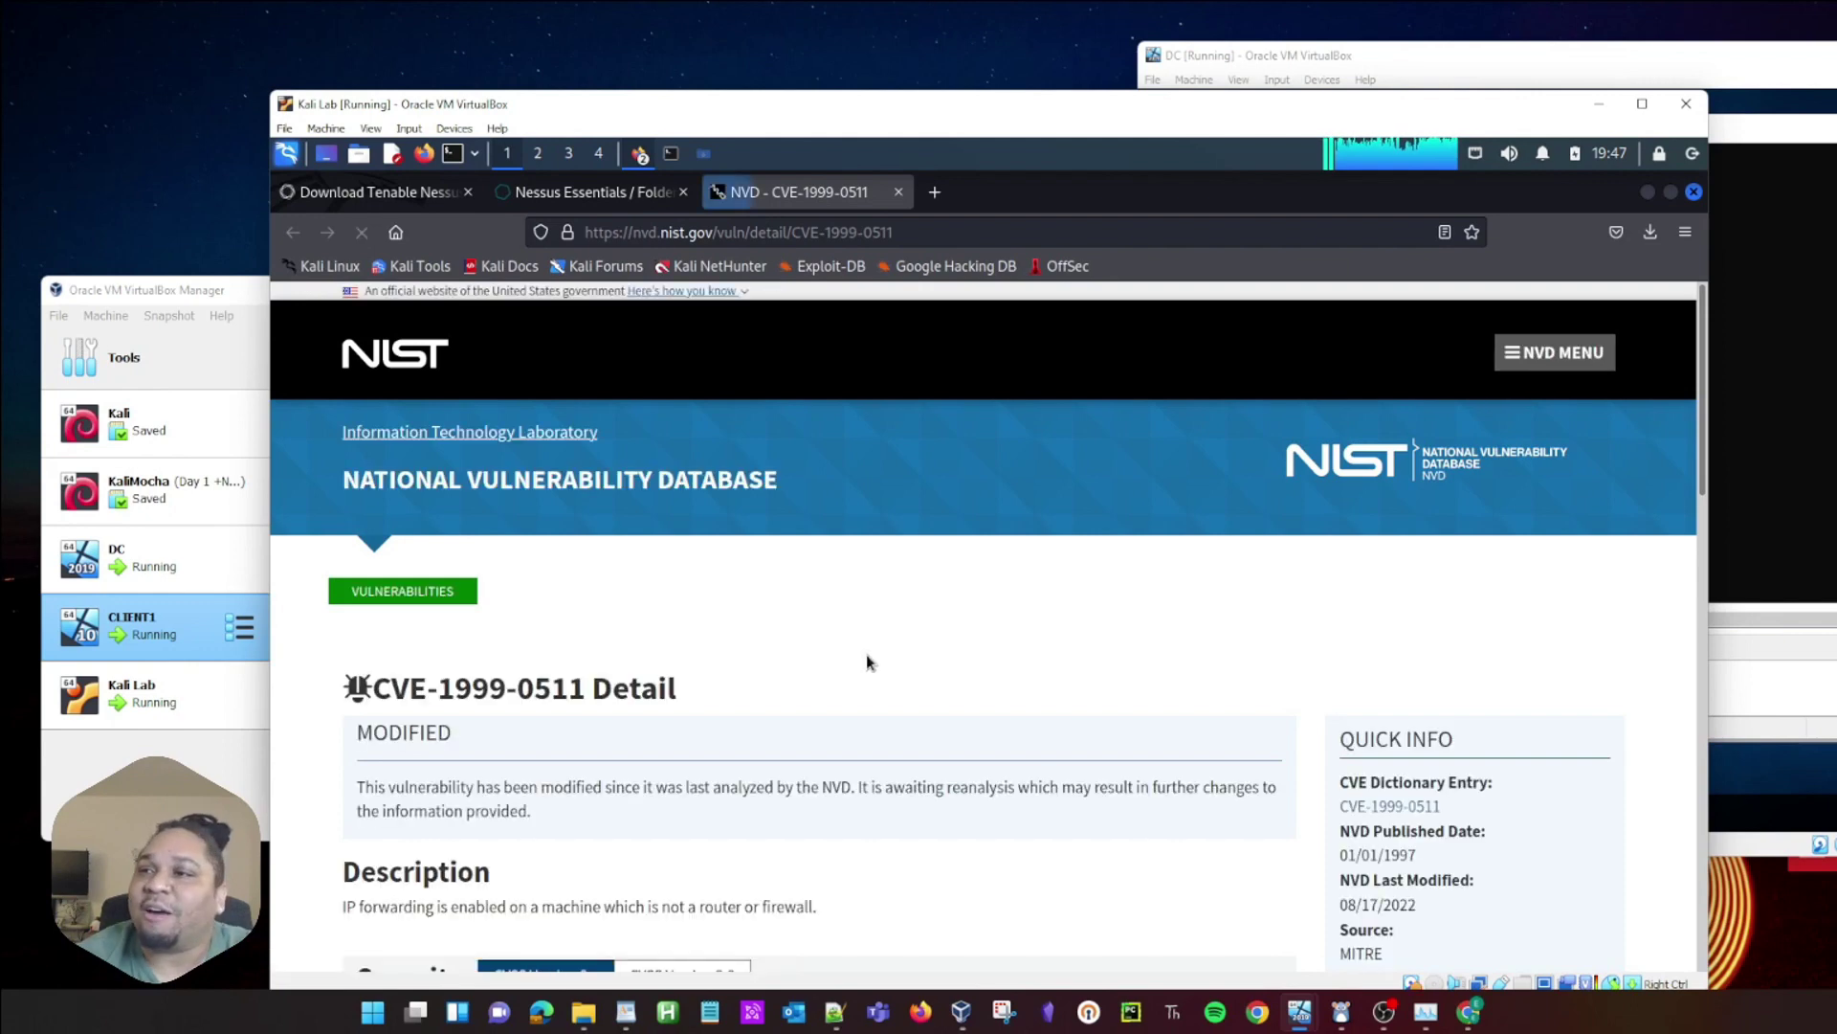
Examine the CVE-1999-0511 entry's severity scoring, advisory references and known affected software configurations in the National Vulnerability Database.
{"action": "scroll", "coordinate": [876, 634], "scroll_direction": "down", "scroll_amount": 2}
{"action": "scroll", "coordinate": [880, 634], "scroll_direction": "down", "scroll_amount": 5}
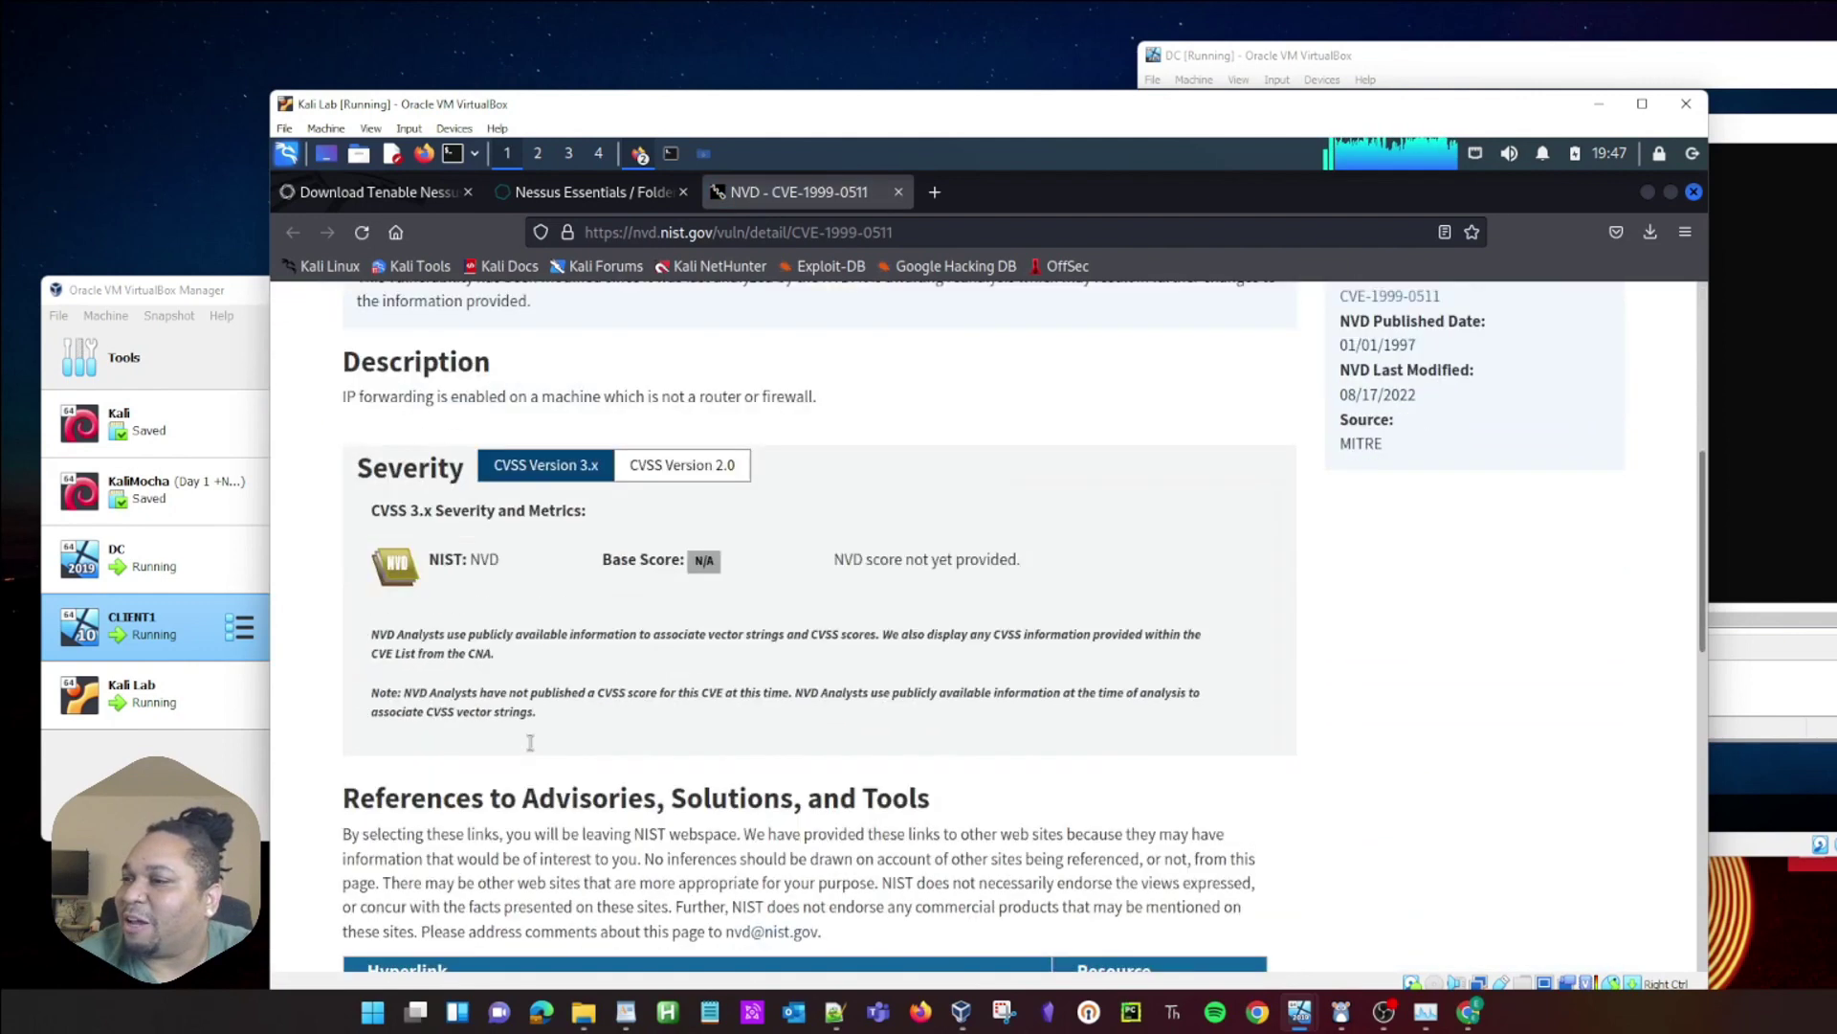
{"action": "left_click_drag", "start_coordinate": [617, 524], "coordinate": [661, 453]}
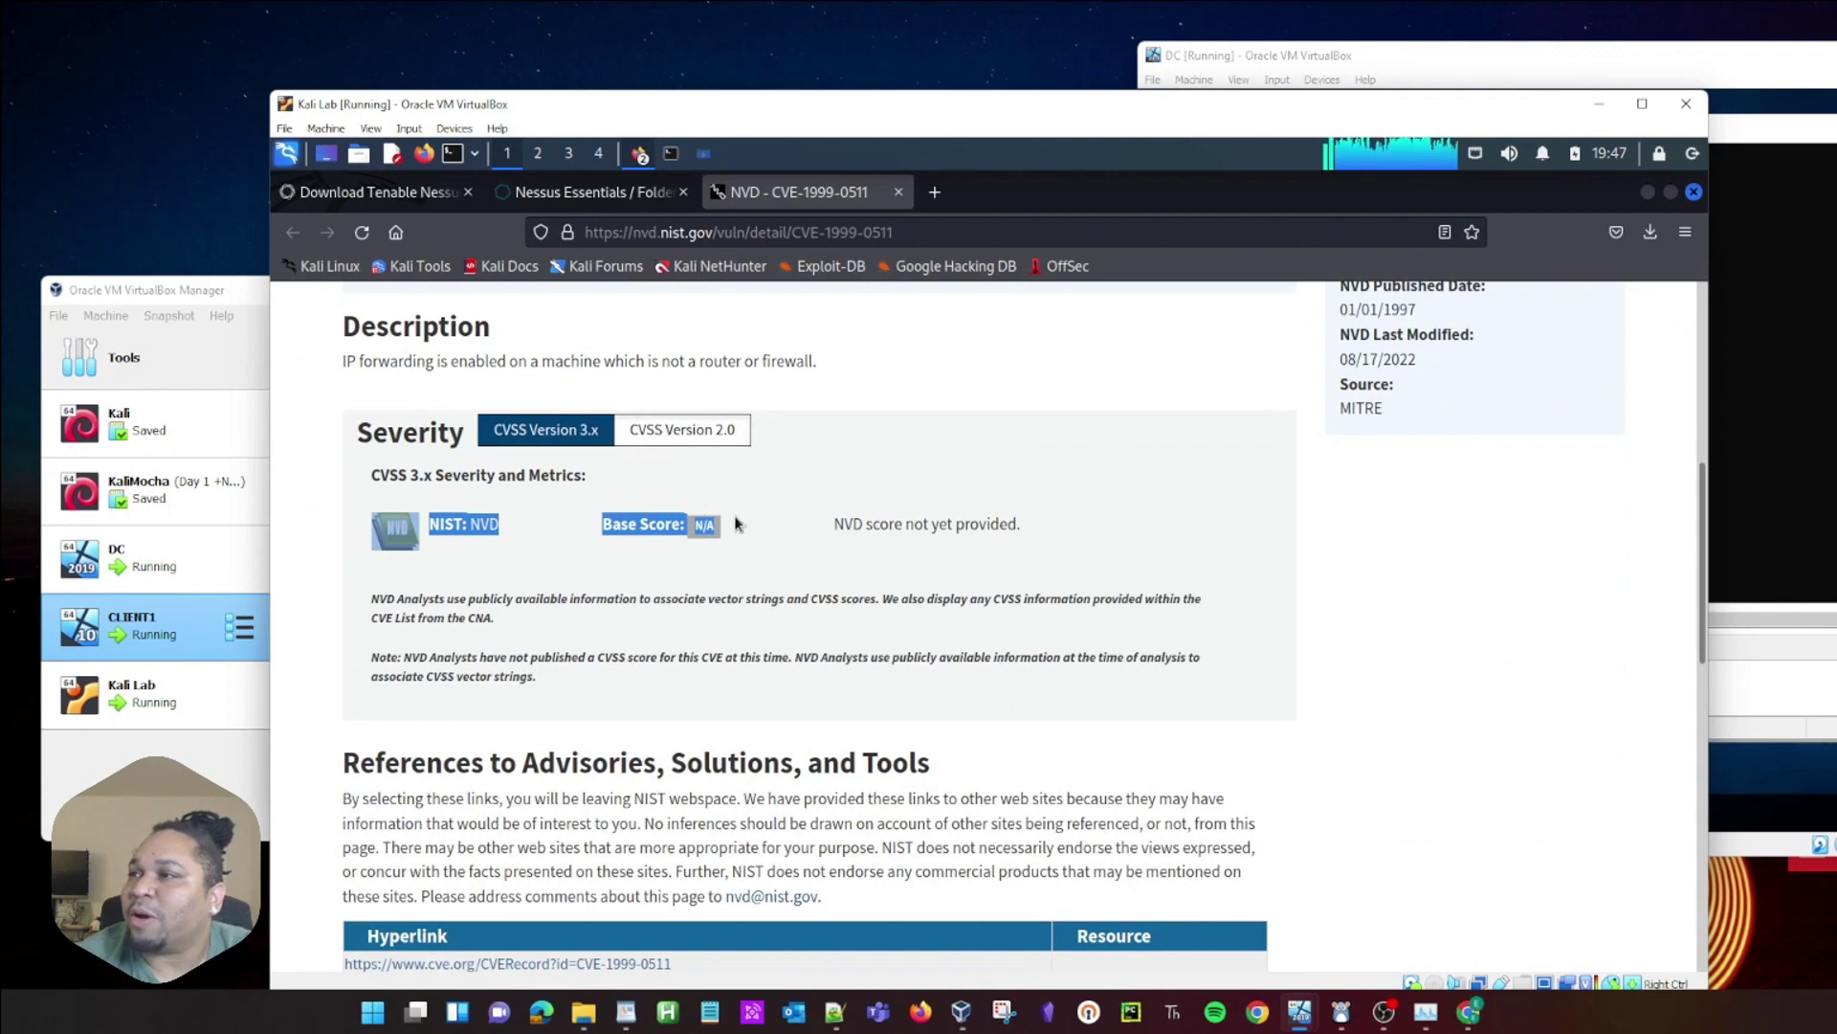
{"action": "left_click", "coordinate": [675, 595]}
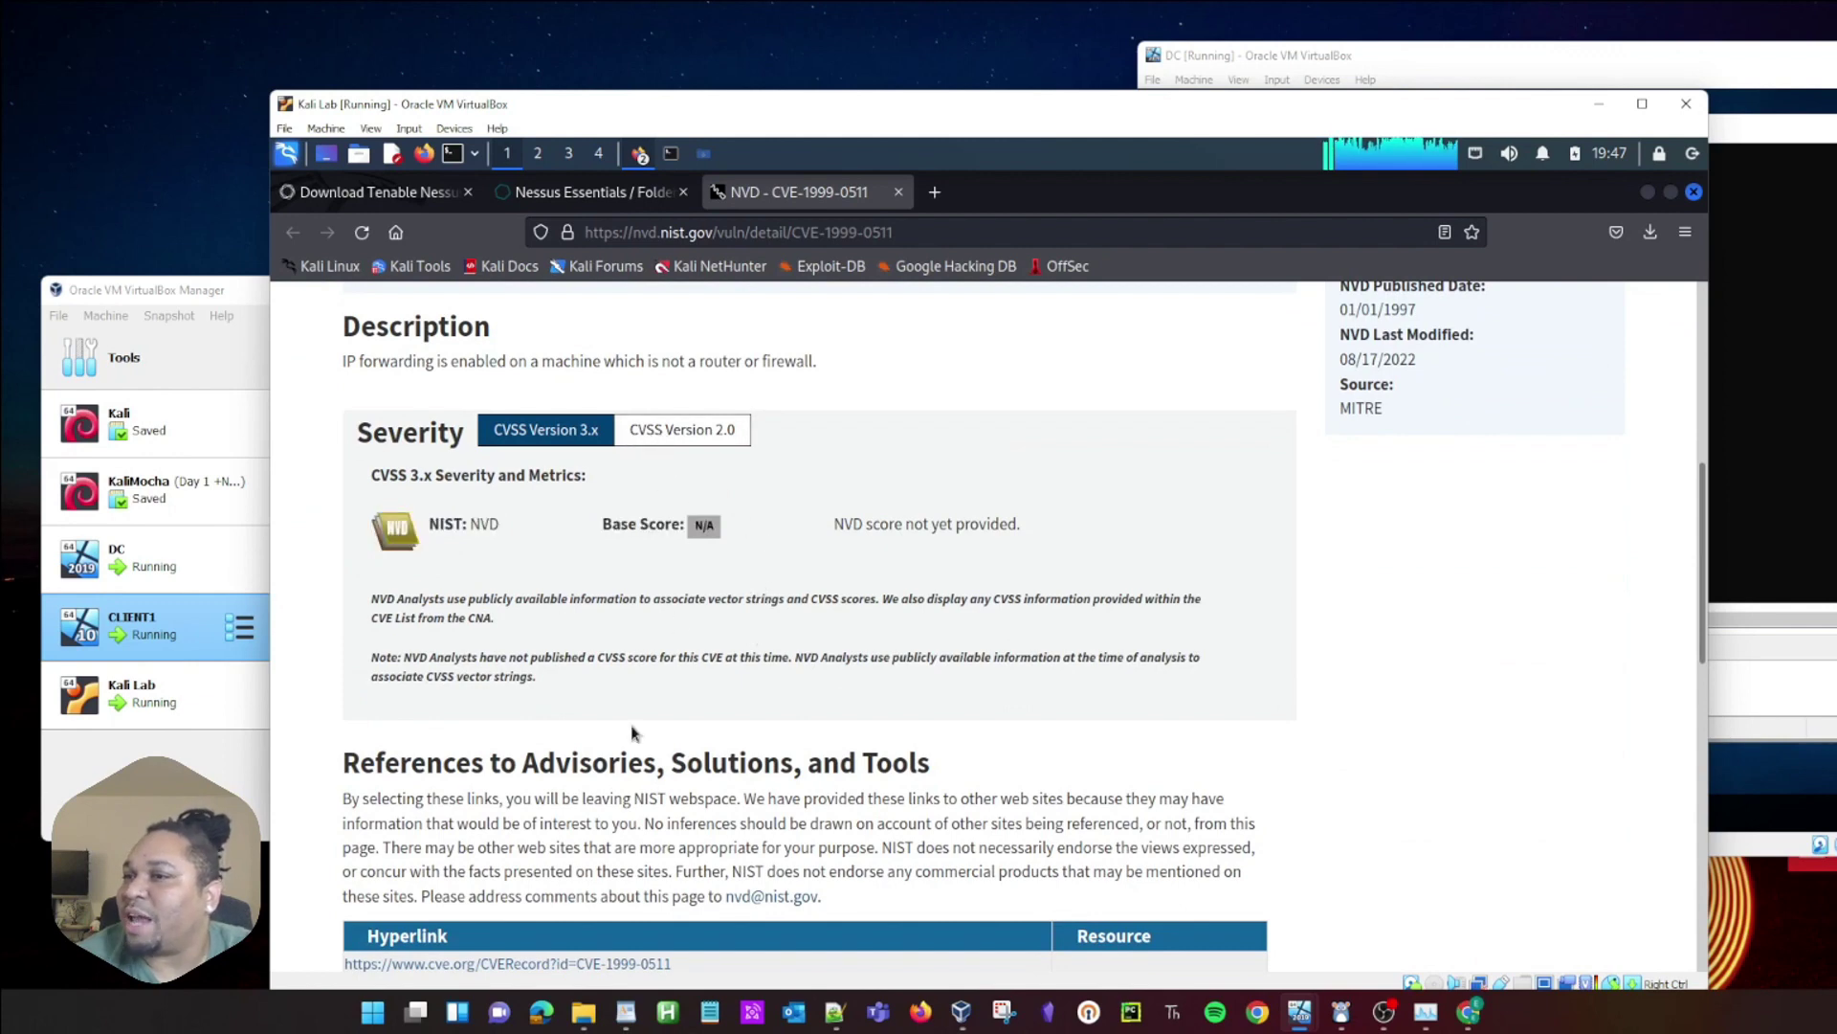
{"action": "scroll", "coordinate": [810, 800], "scroll_direction": "down", "scroll_amount": 2}
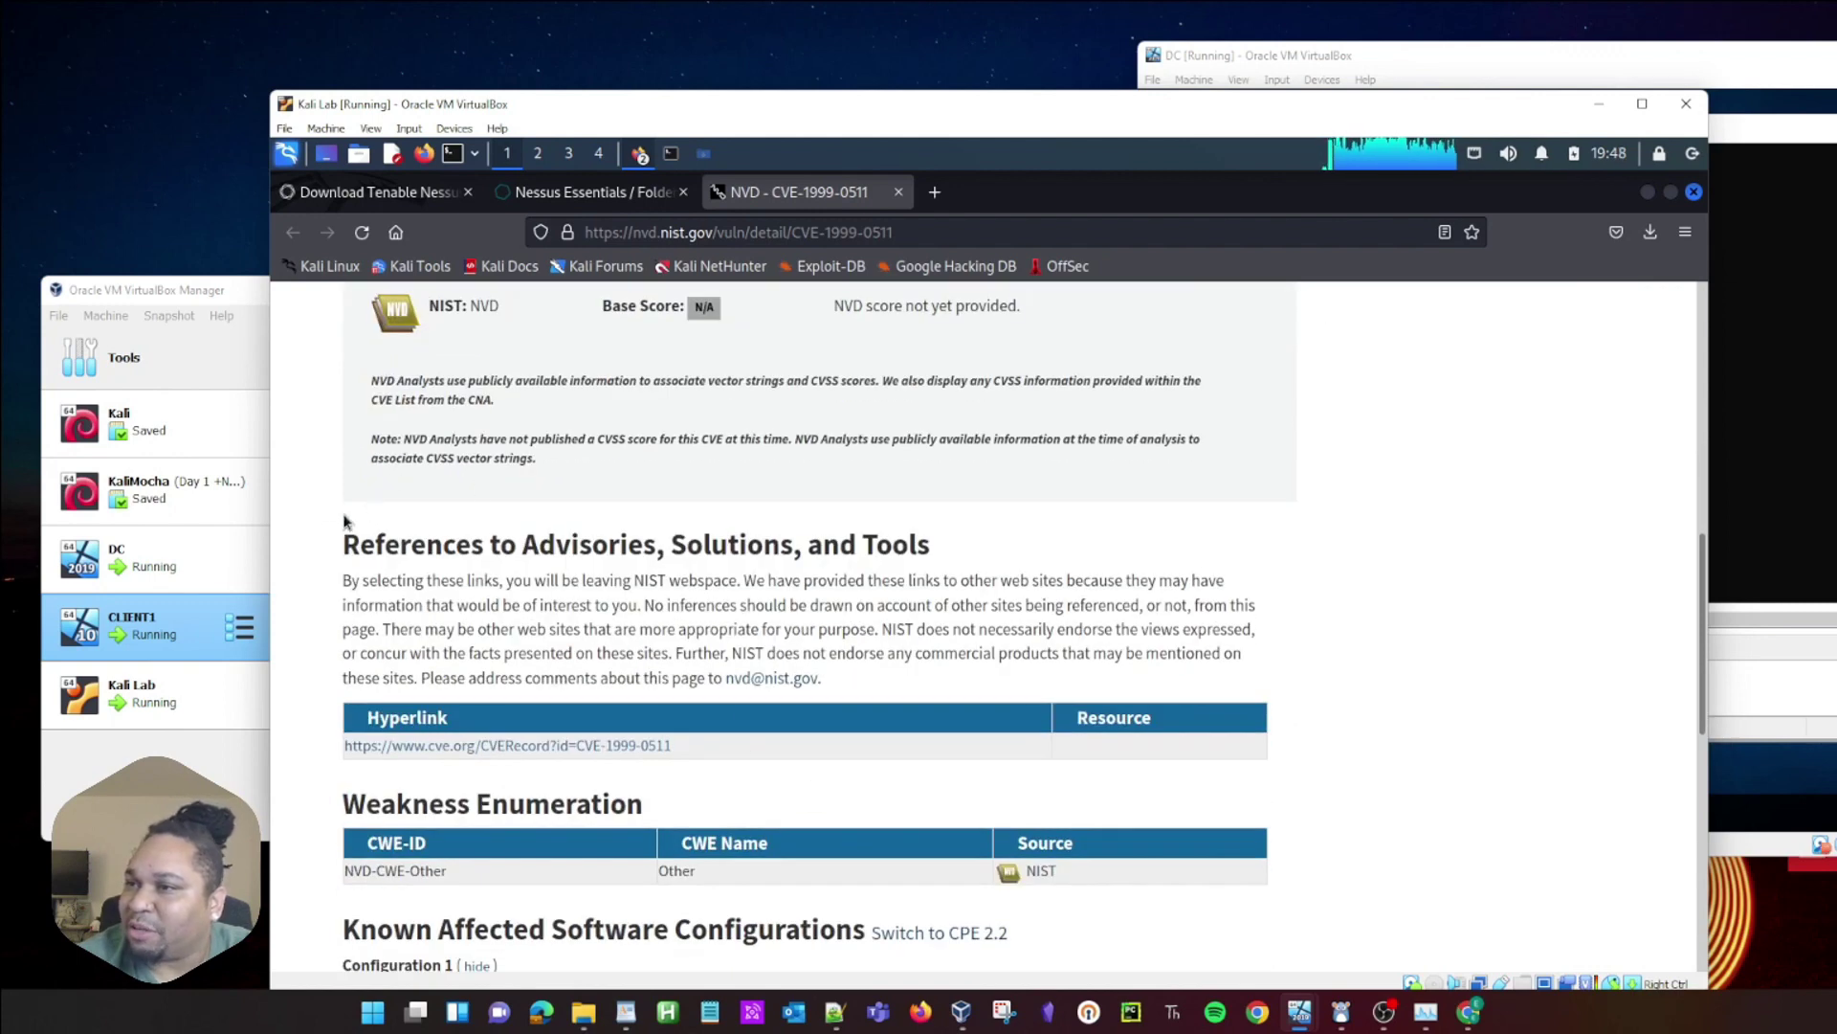
{"action": "scroll", "coordinate": [992, 656], "scroll_direction": "down", "scroll_amount": 4}
{"action": "scroll", "coordinate": [641, 641], "scroll_direction": "down", "scroll_amount": 1}
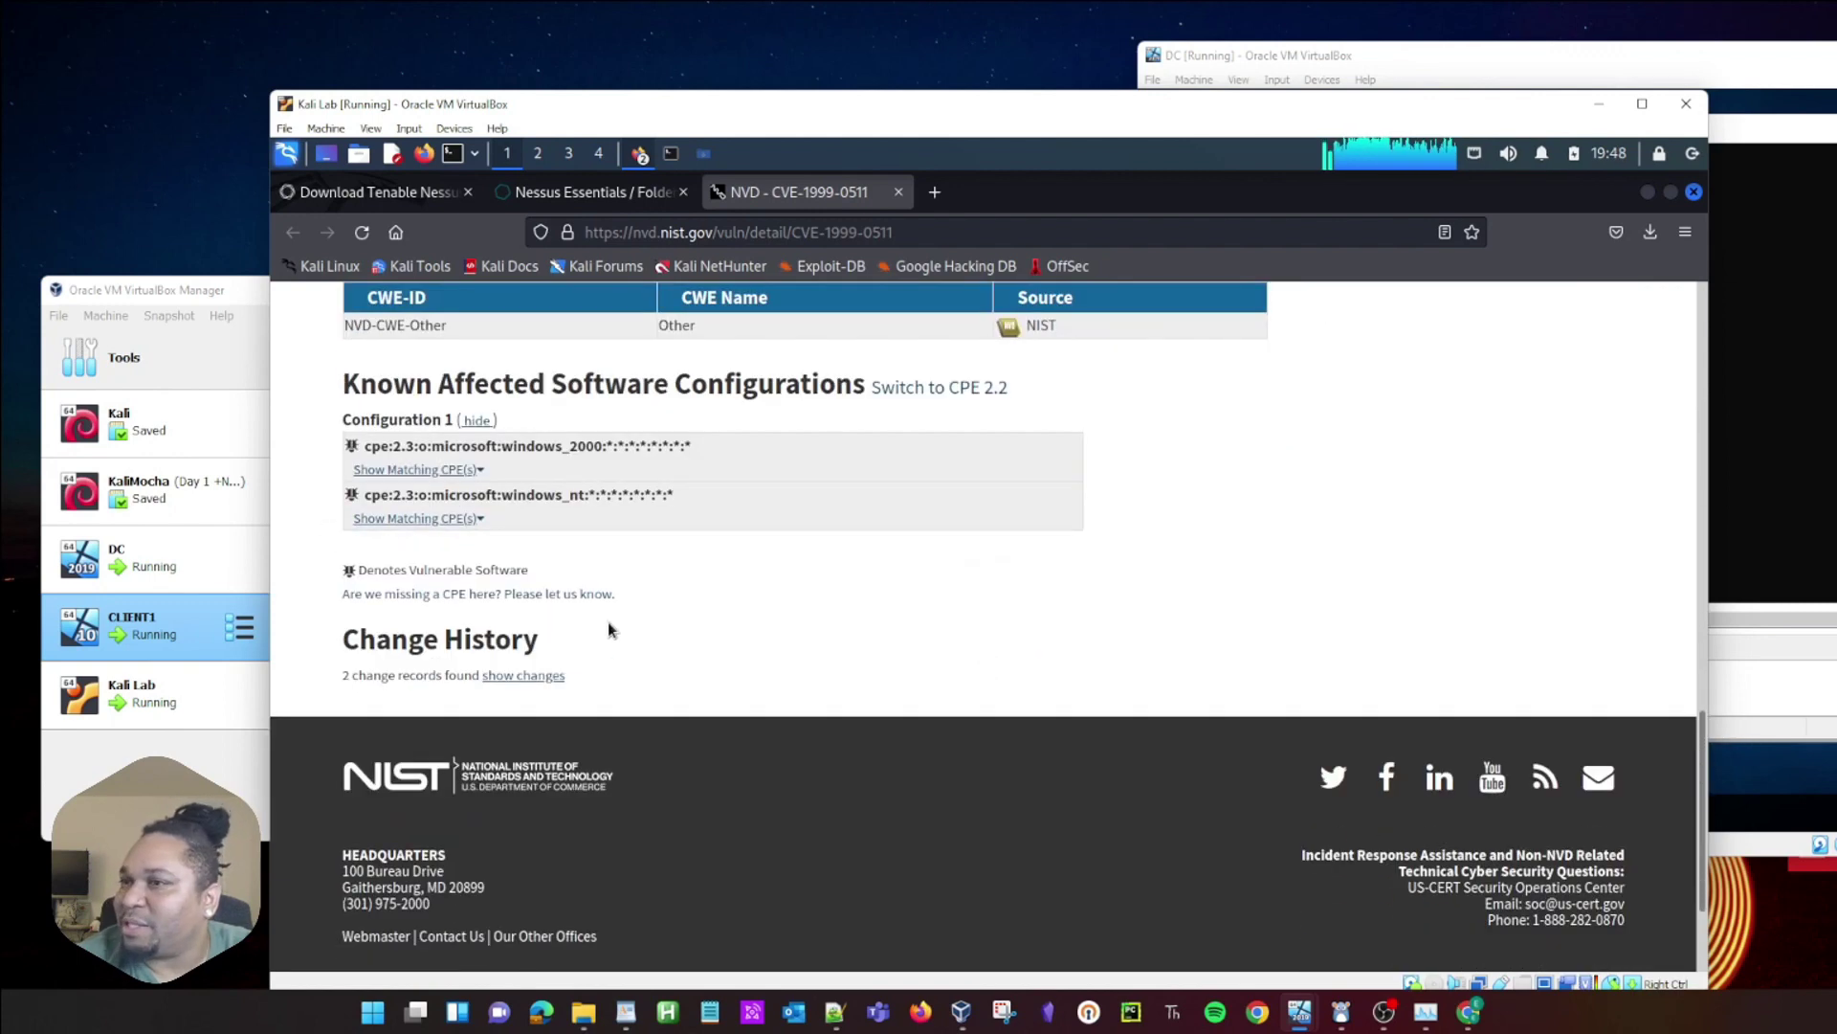
Review the NVD entry's references and affected configurations, and follow its advisory hyperlink to the CVE-1999-0511 record on cve.org.
{"action": "scroll", "coordinate": [555, 630], "scroll_direction": "up", "scroll_amount": 3}
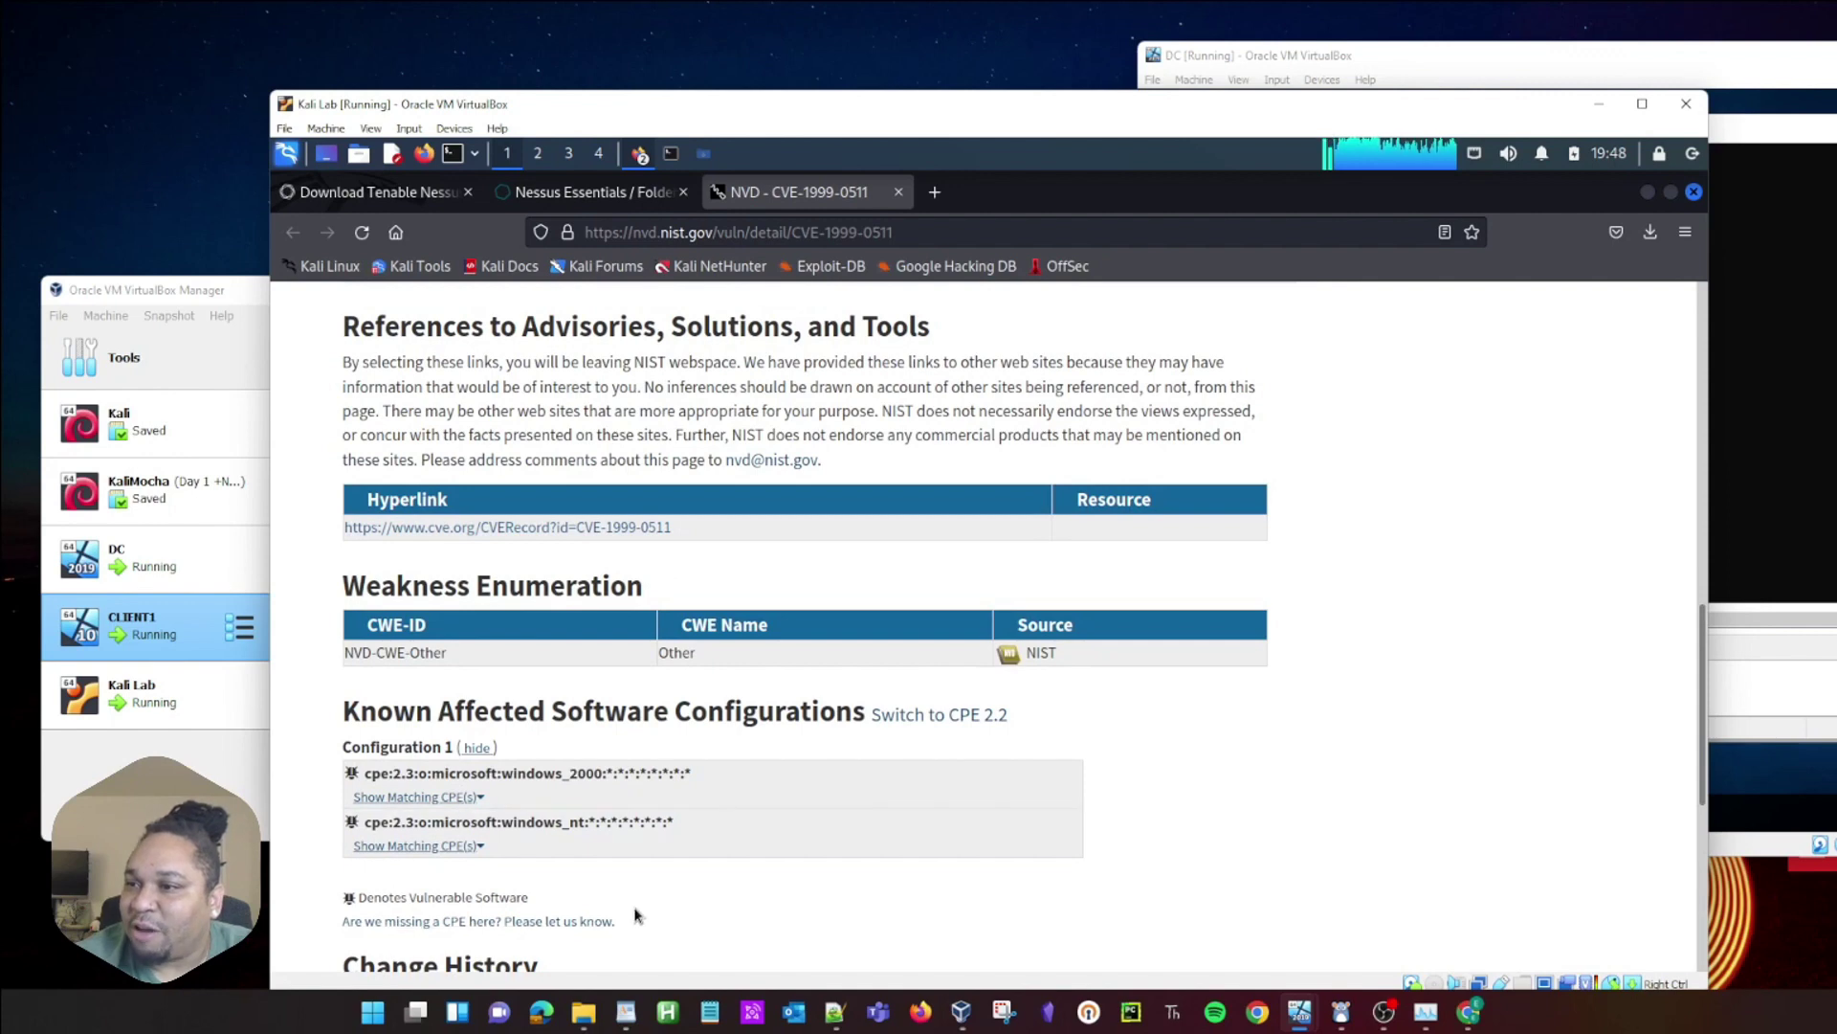
{"action": "scroll", "coordinate": [498, 814], "scroll_direction": "down", "scroll_amount": 1}
{"action": "scroll", "coordinate": [560, 785], "scroll_direction": "up", "scroll_amount": 1}
{"action": "scroll", "coordinate": [412, 557], "scroll_direction": "down", "scroll_amount": 3}
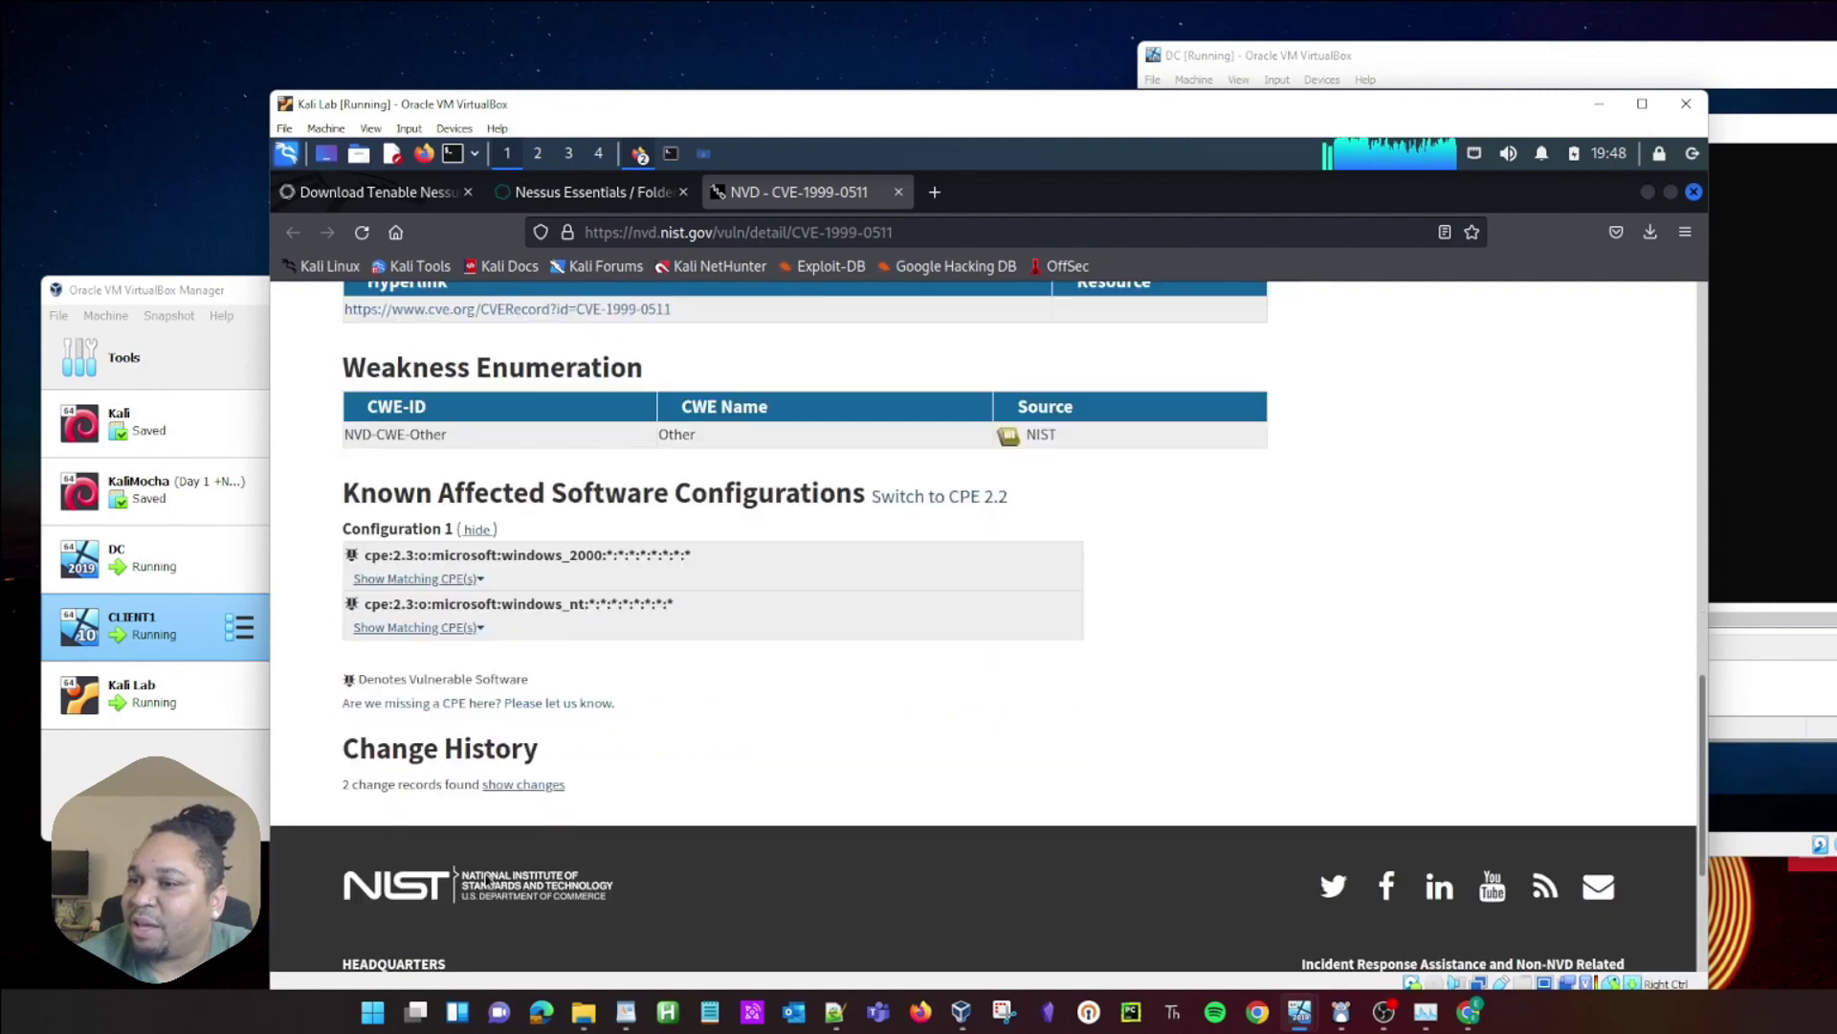
{"action": "scroll", "coordinate": [412, 557], "scroll_direction": "up", "scroll_amount": 4}
{"action": "left_click", "coordinate": [454, 635]}
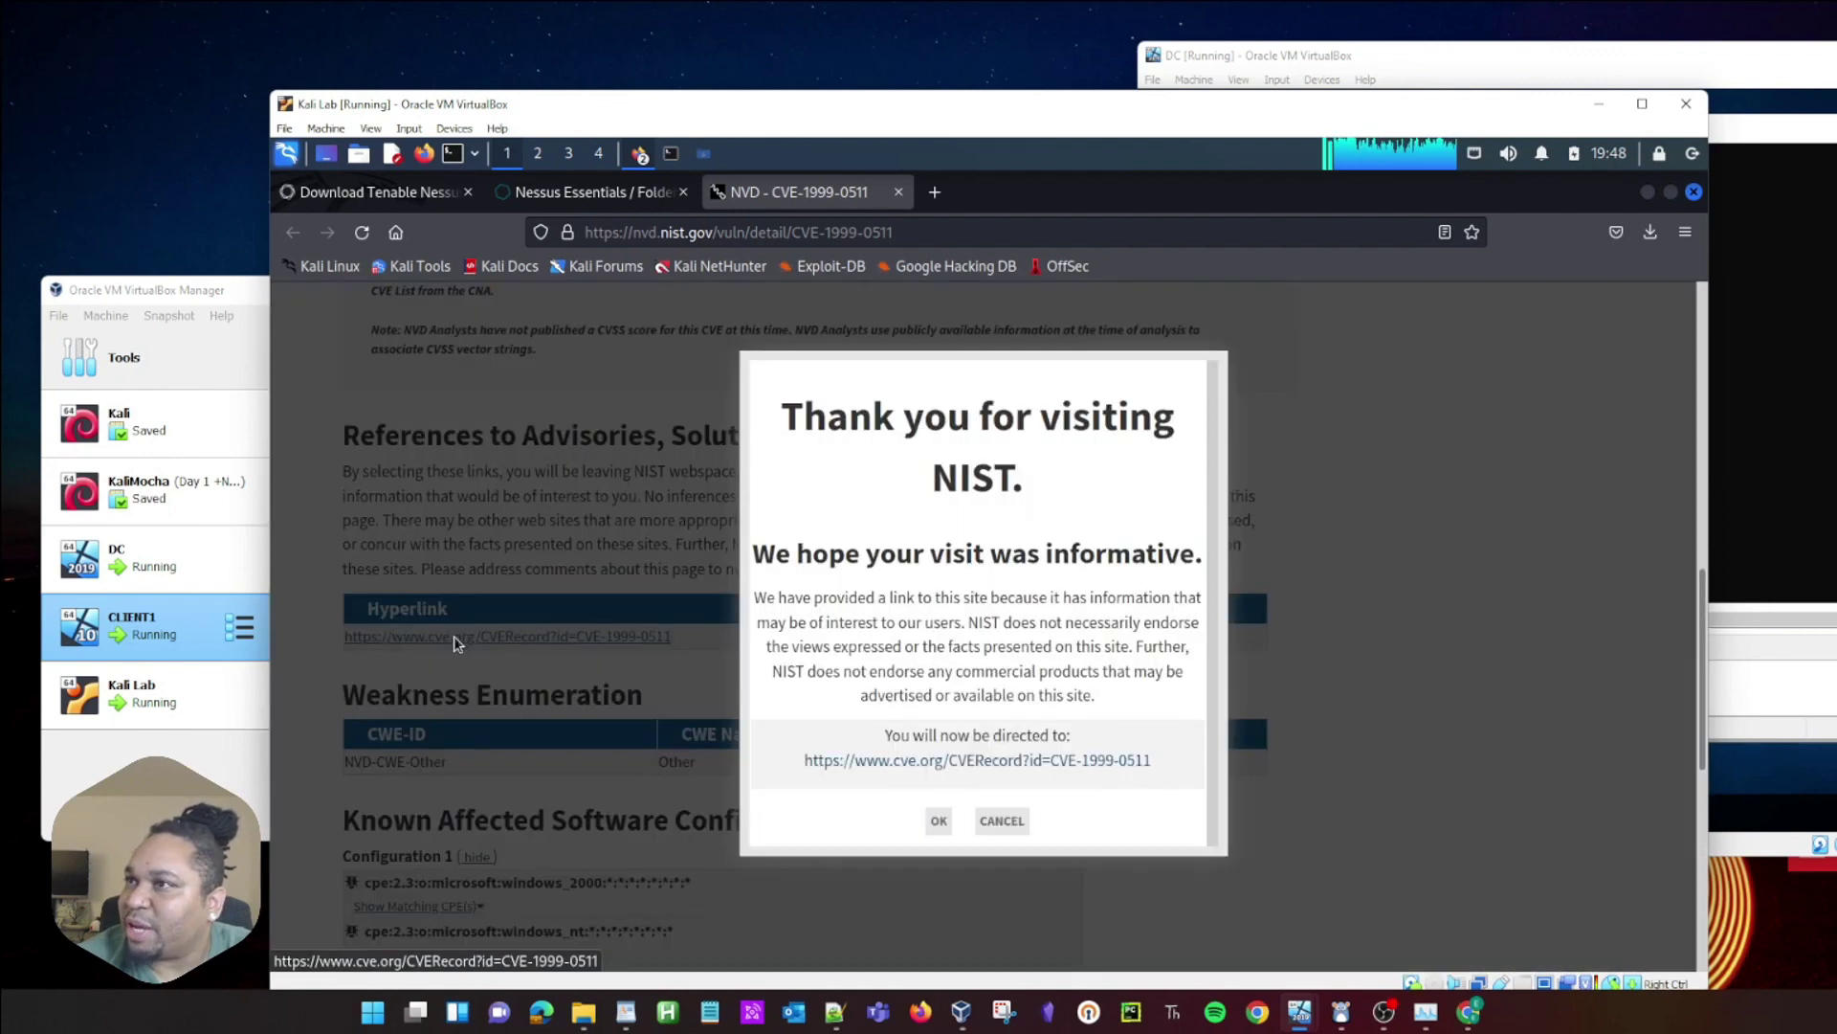
{"action": "left_click", "coordinate": [963, 761]}
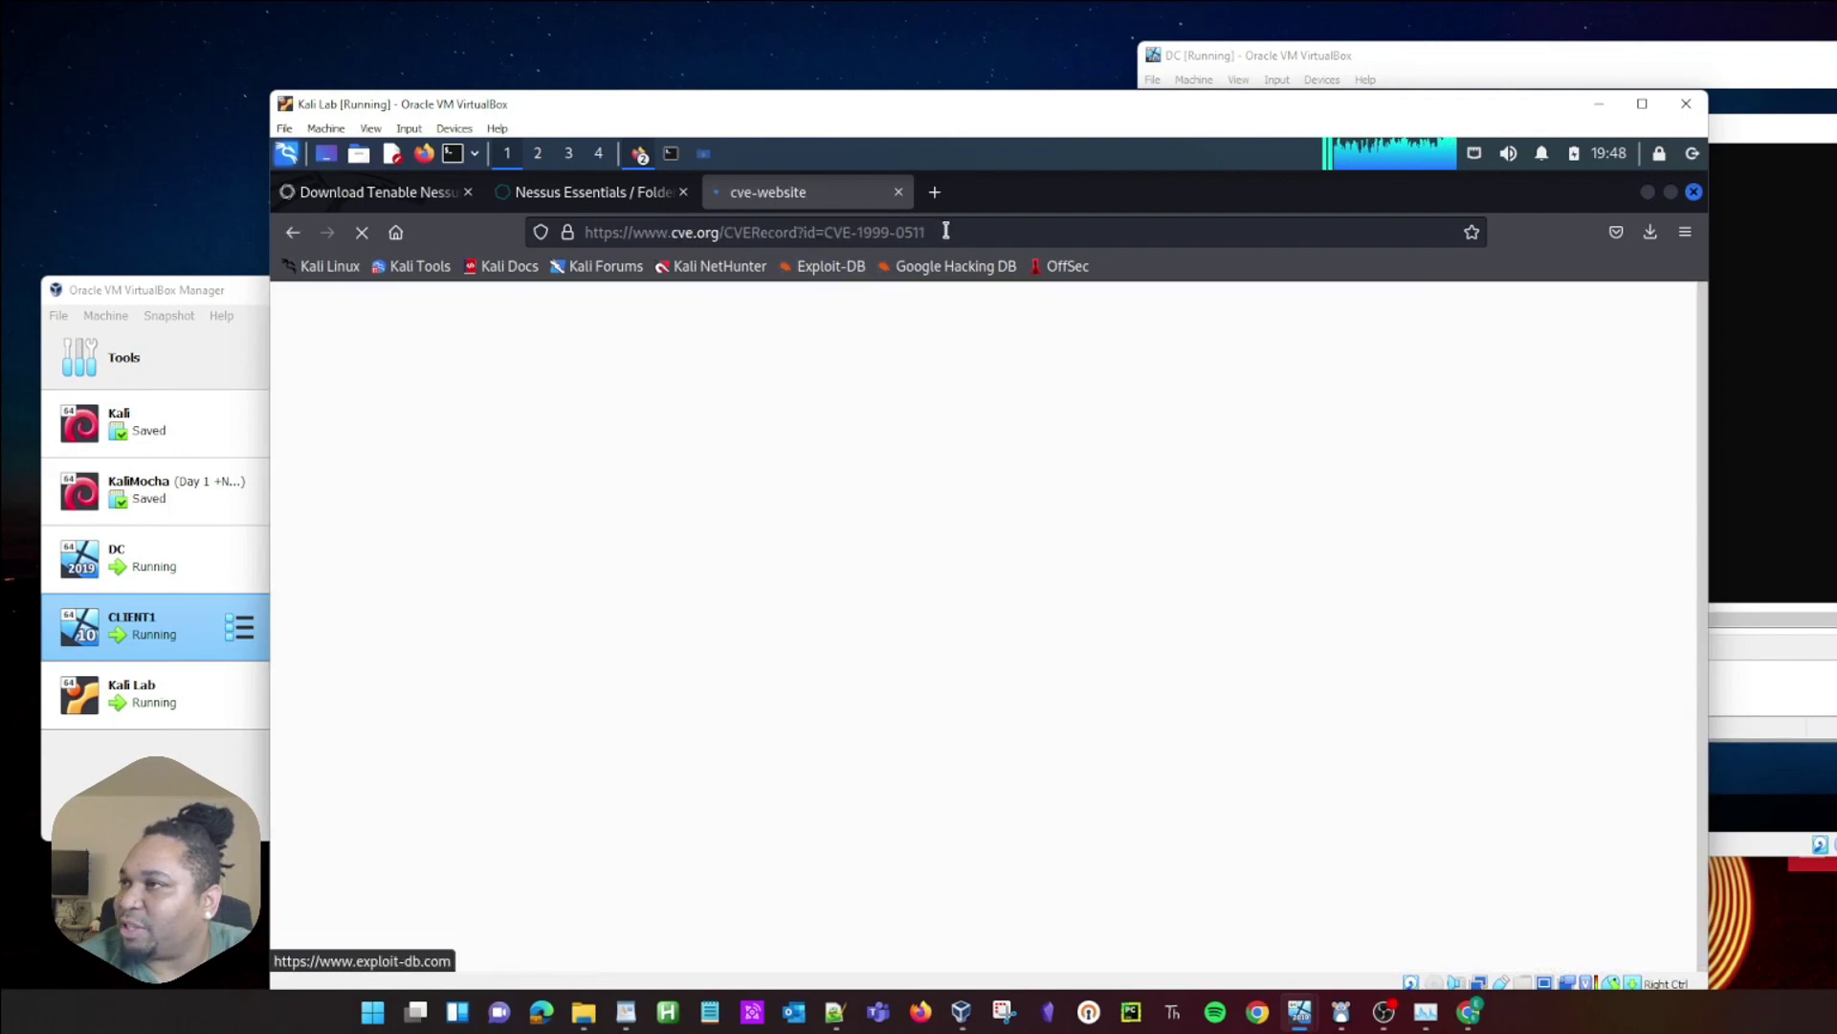
Read the CVE-1999-0511 record's description on cve.org, highlight the CVE ID in the address, and open the record's own reference link.
{"action": "double_click", "coordinate": [946, 231]}
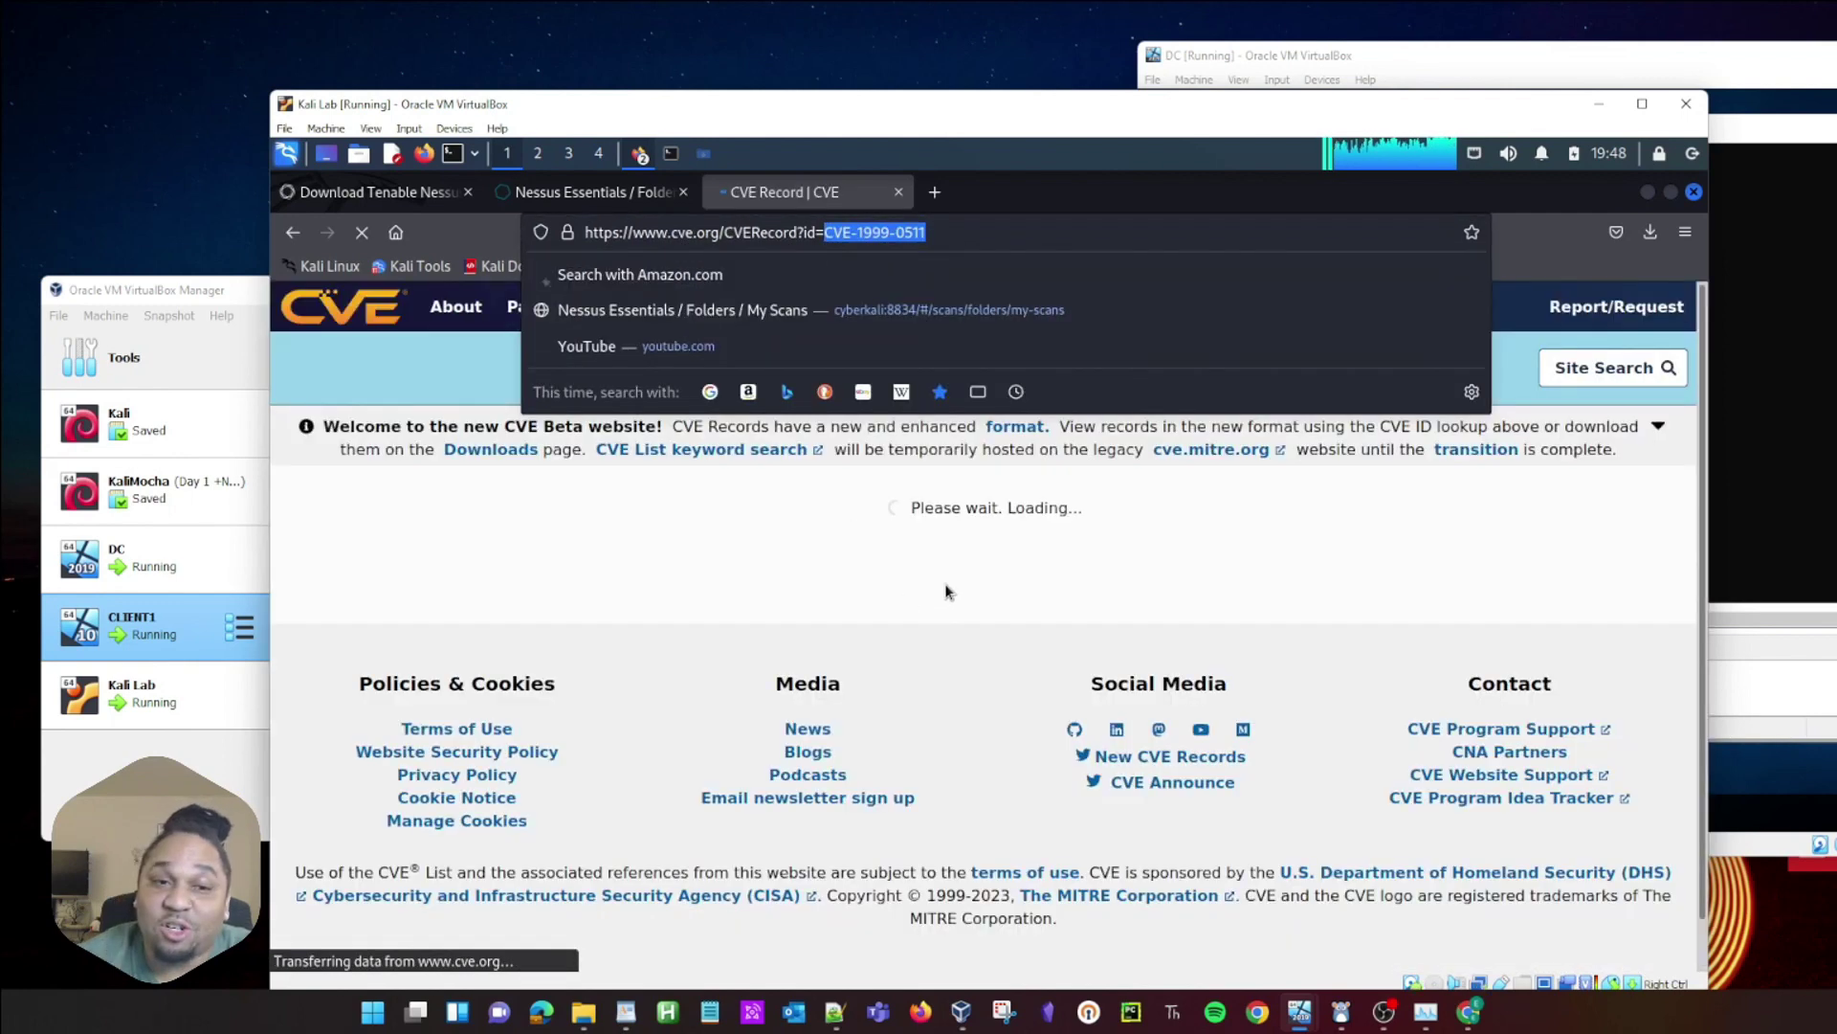
{"action": "left_click", "coordinate": [945, 586]}
{"action": "scroll", "coordinate": [1148, 560], "scroll_direction": "down", "scroll_amount": 3}
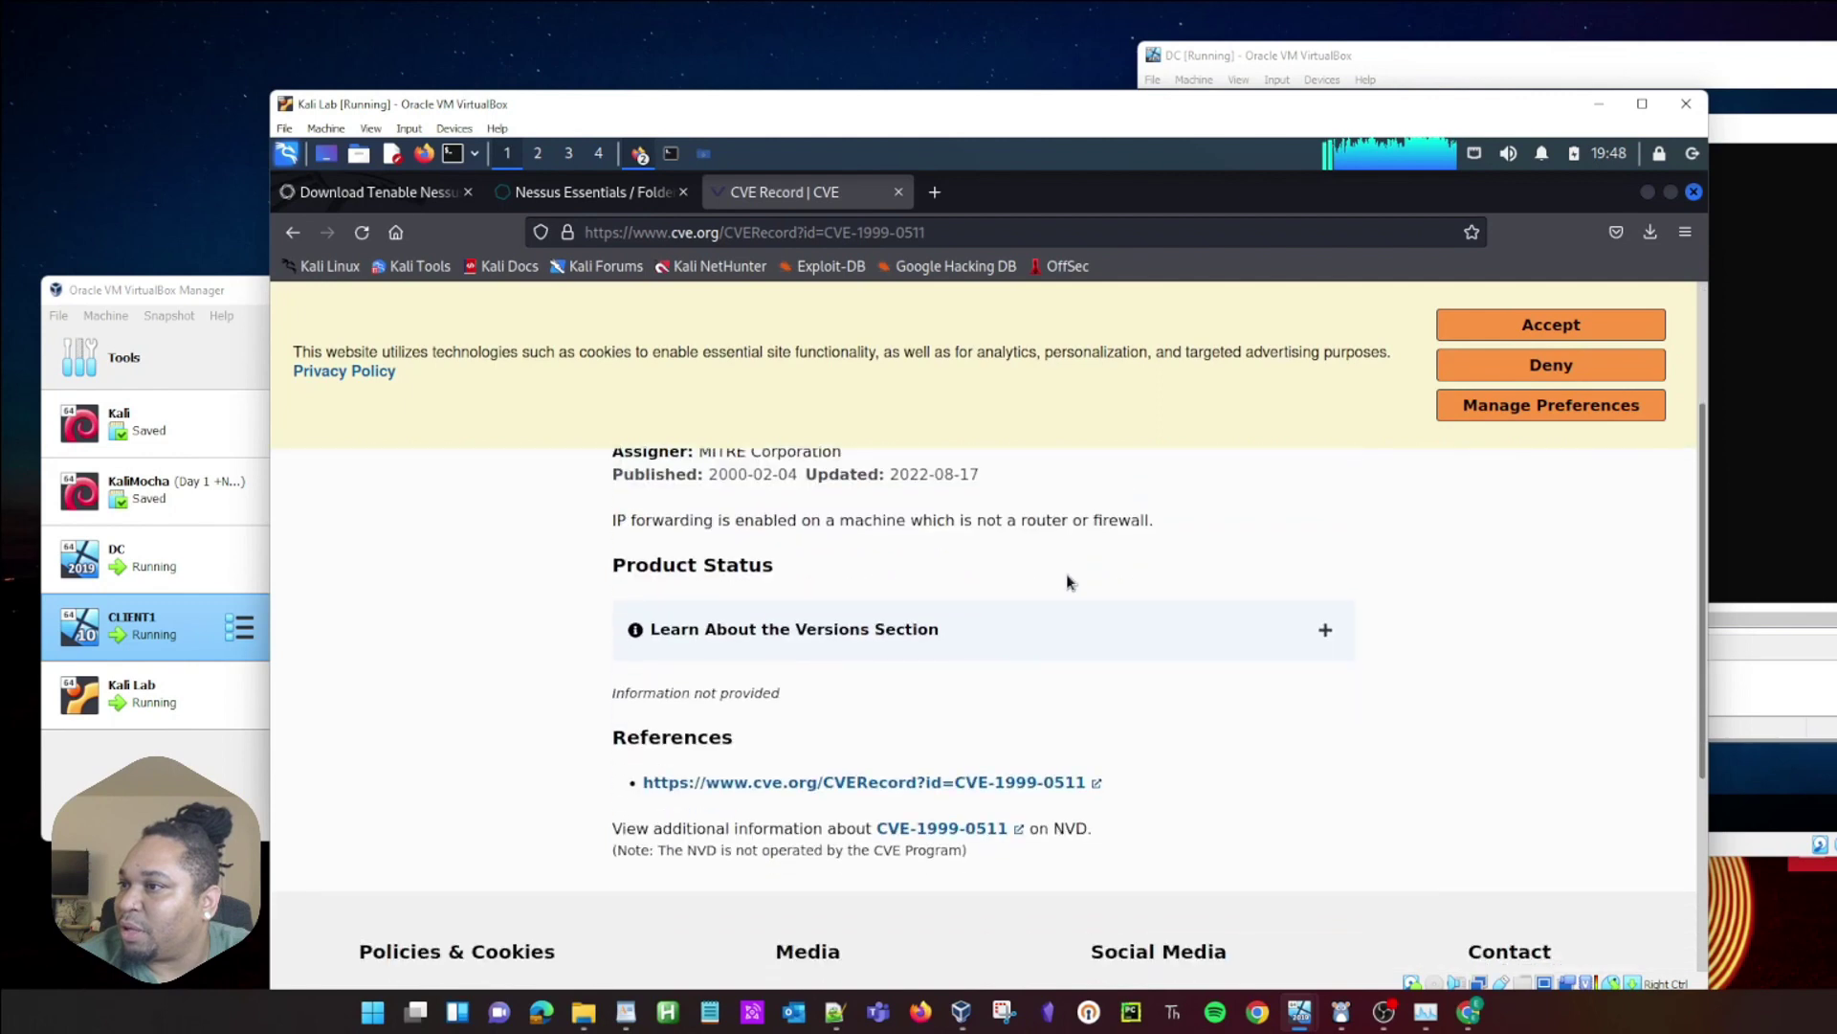
{"action": "left_click", "coordinate": [1048, 660]}
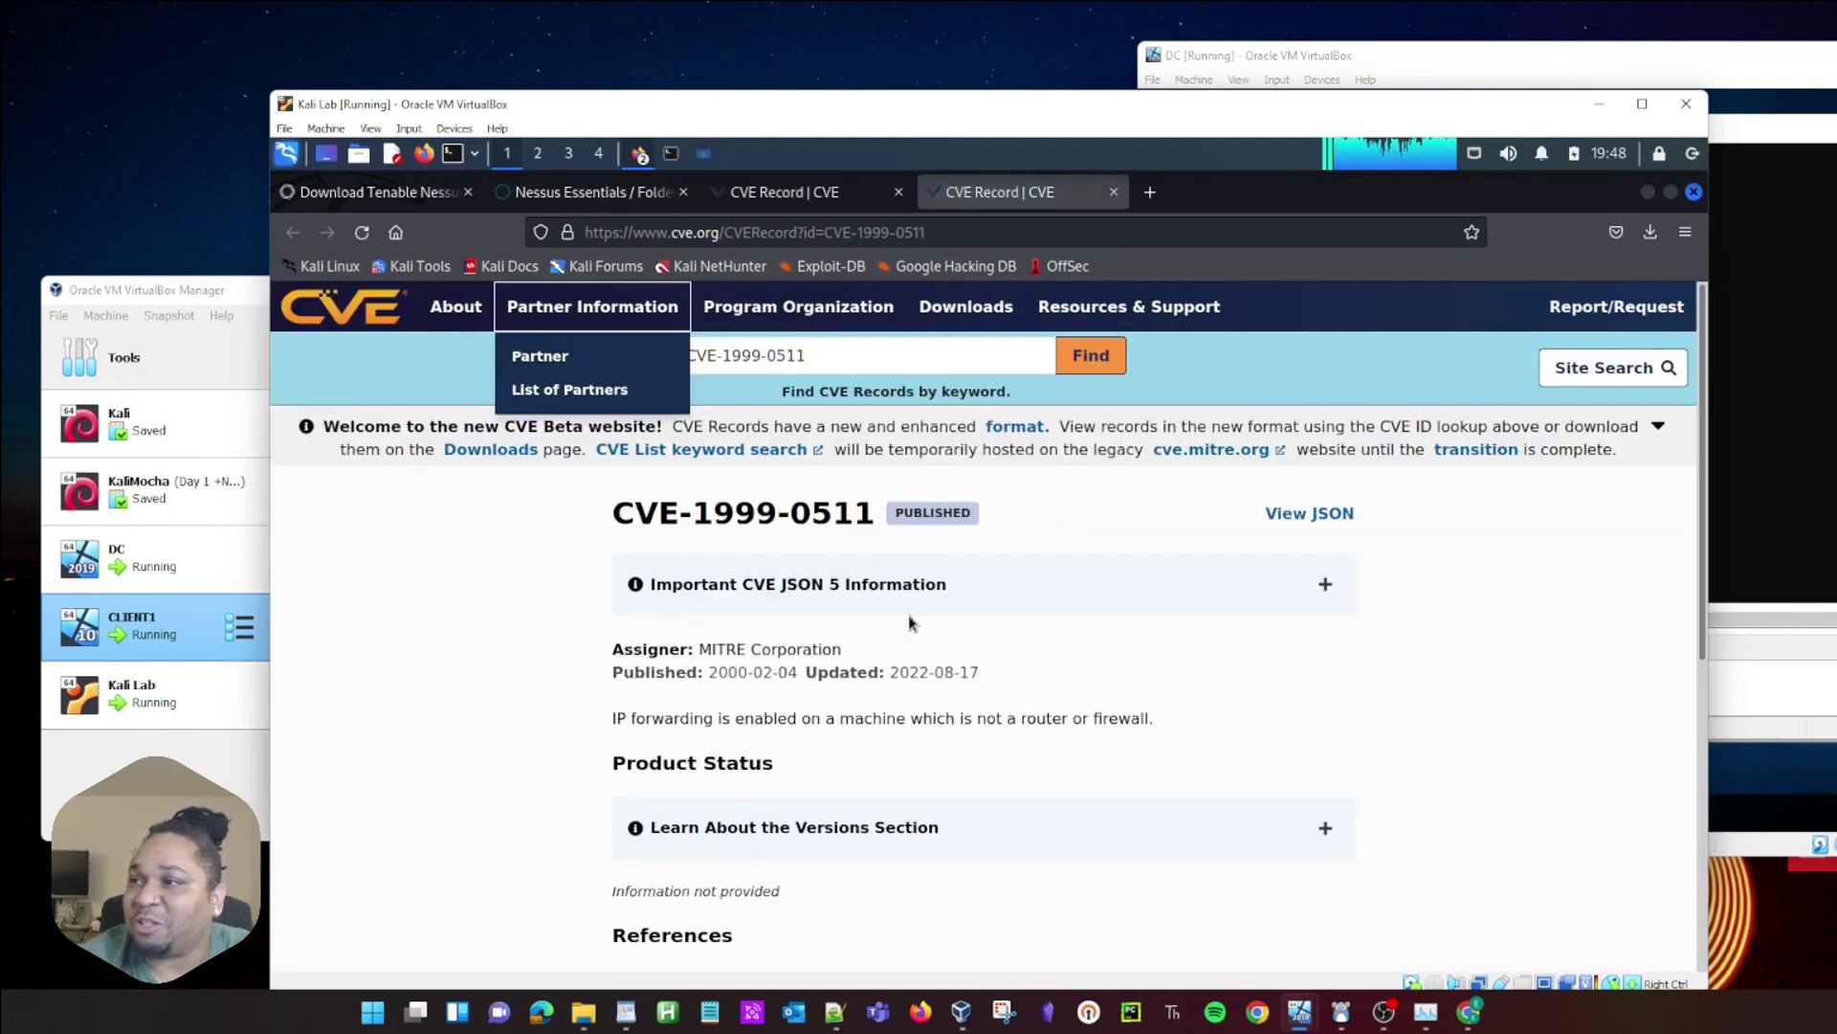
{"action": "scroll", "coordinate": [909, 617], "scroll_direction": "down", "scroll_amount": 1}
Close both CVE record pages and return to the start of the IP Forwarding Enabled finding in Nessus.
{"action": "left_click", "coordinate": [1114, 191]}
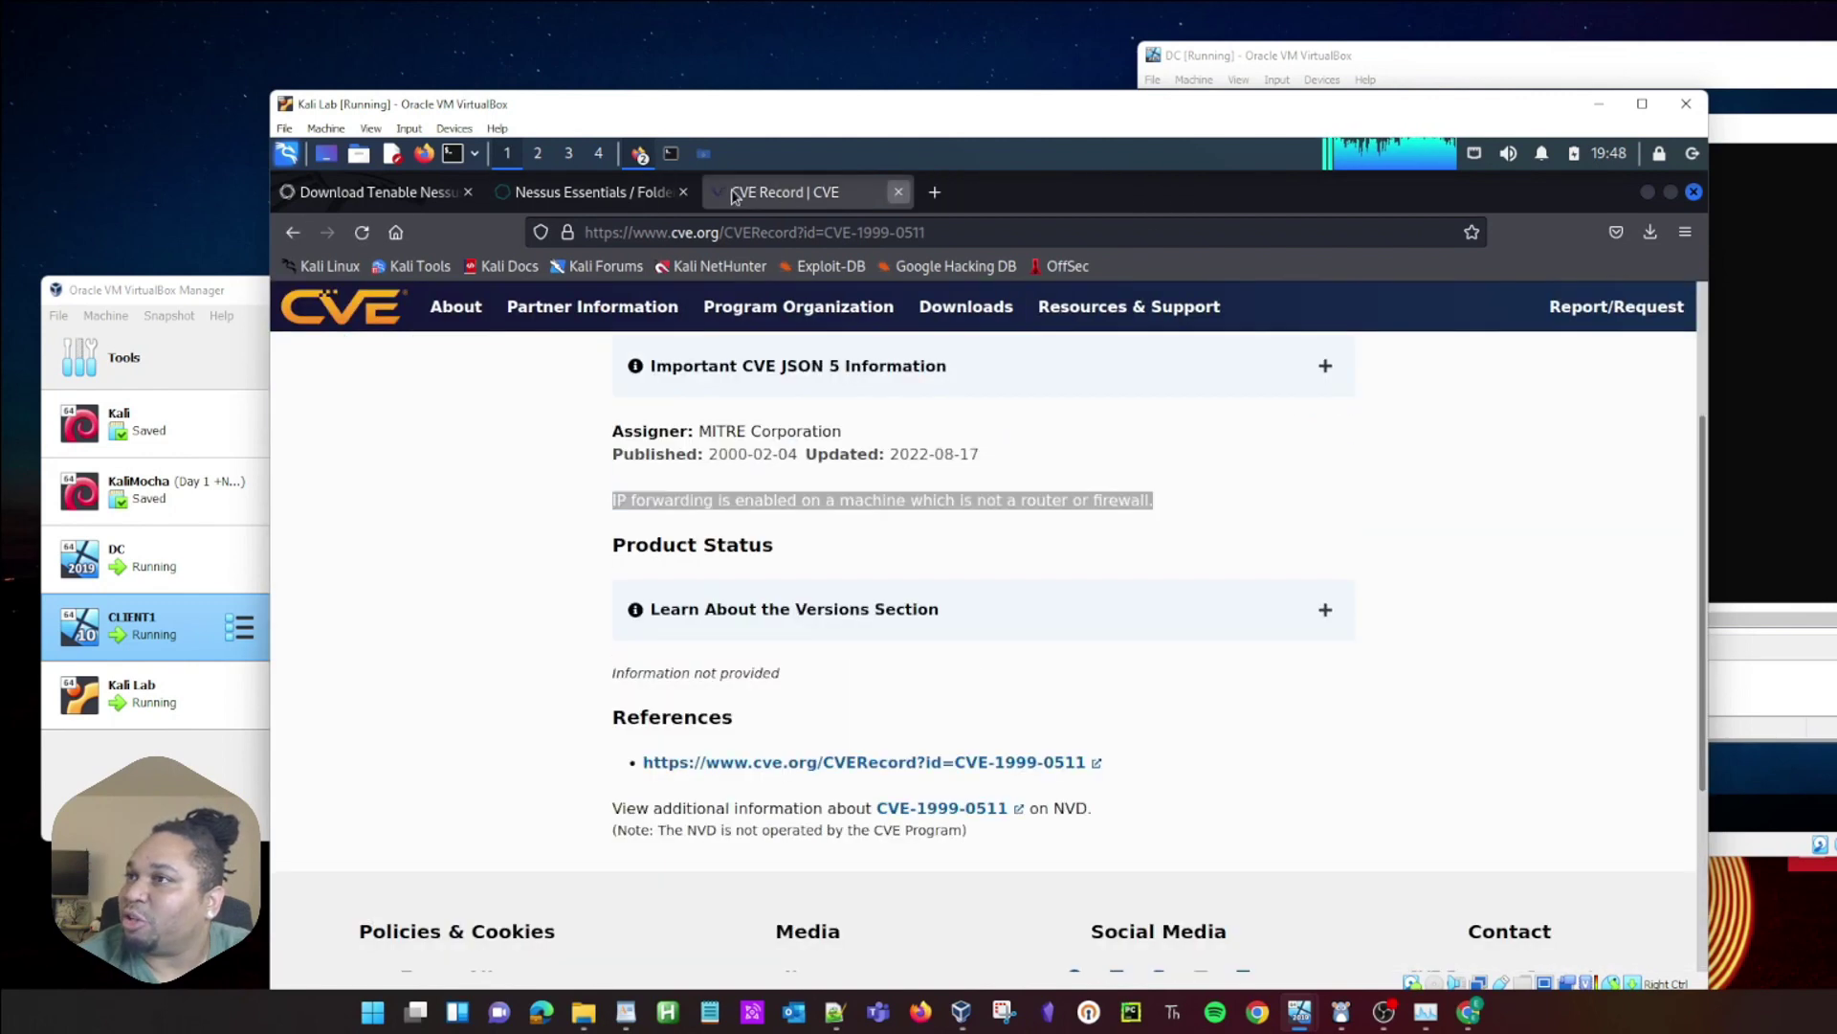
{"action": "left_click", "coordinate": [898, 191]}
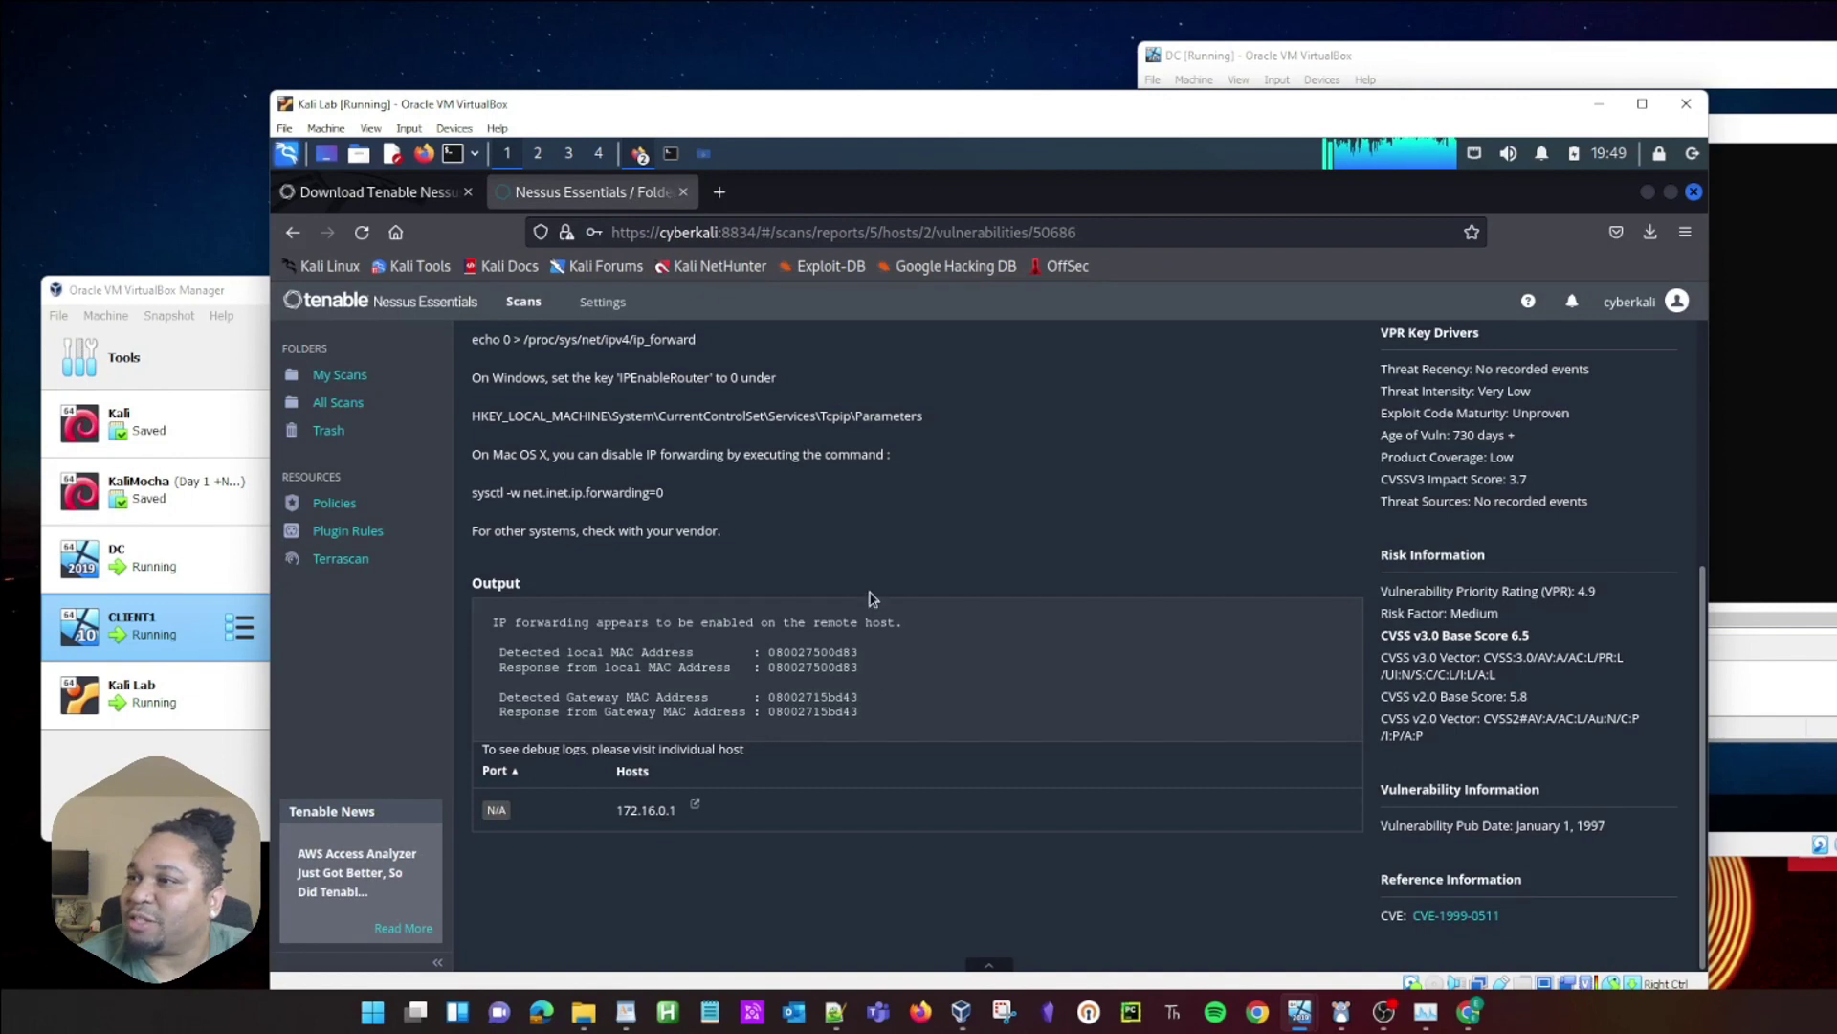
{"action": "scroll", "coordinate": [873, 598], "scroll_direction": "up", "scroll_amount": 5}
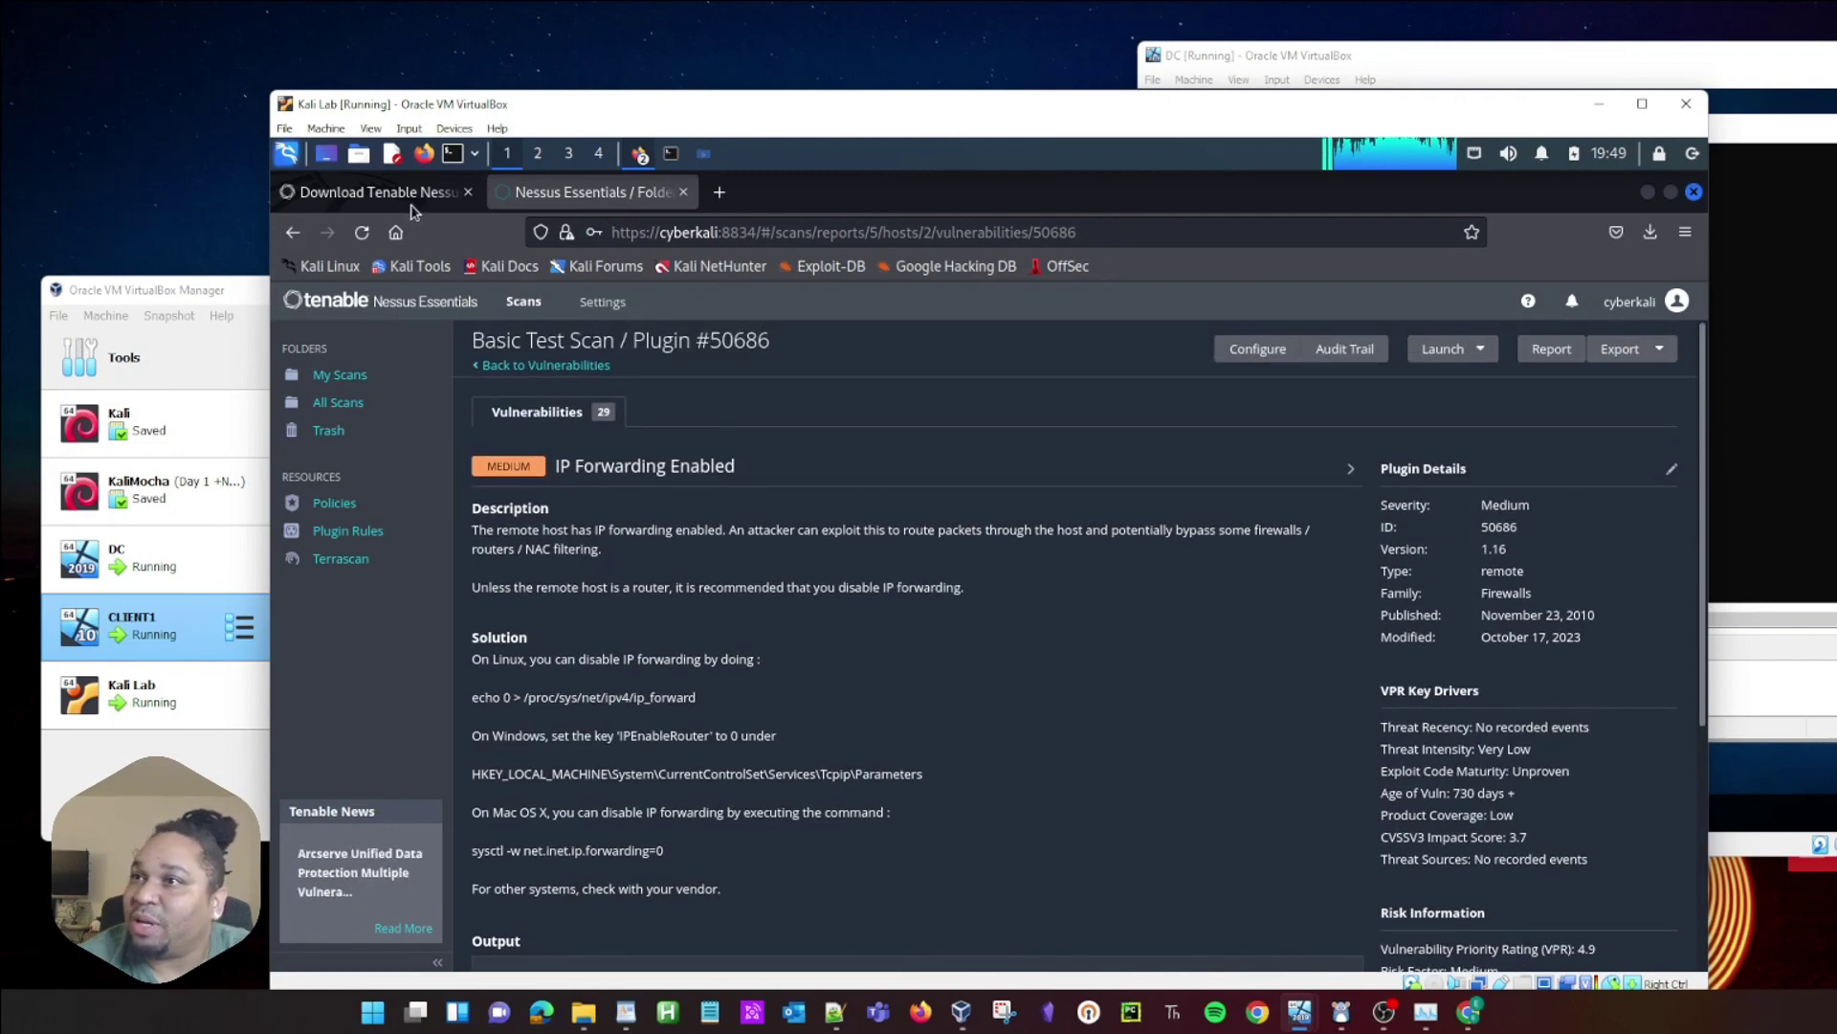
Open host 172.16.0.101 in the Basic Test Scan from My Scans and look through its vulnerability list.
{"action": "left_click", "coordinate": [352, 401]}
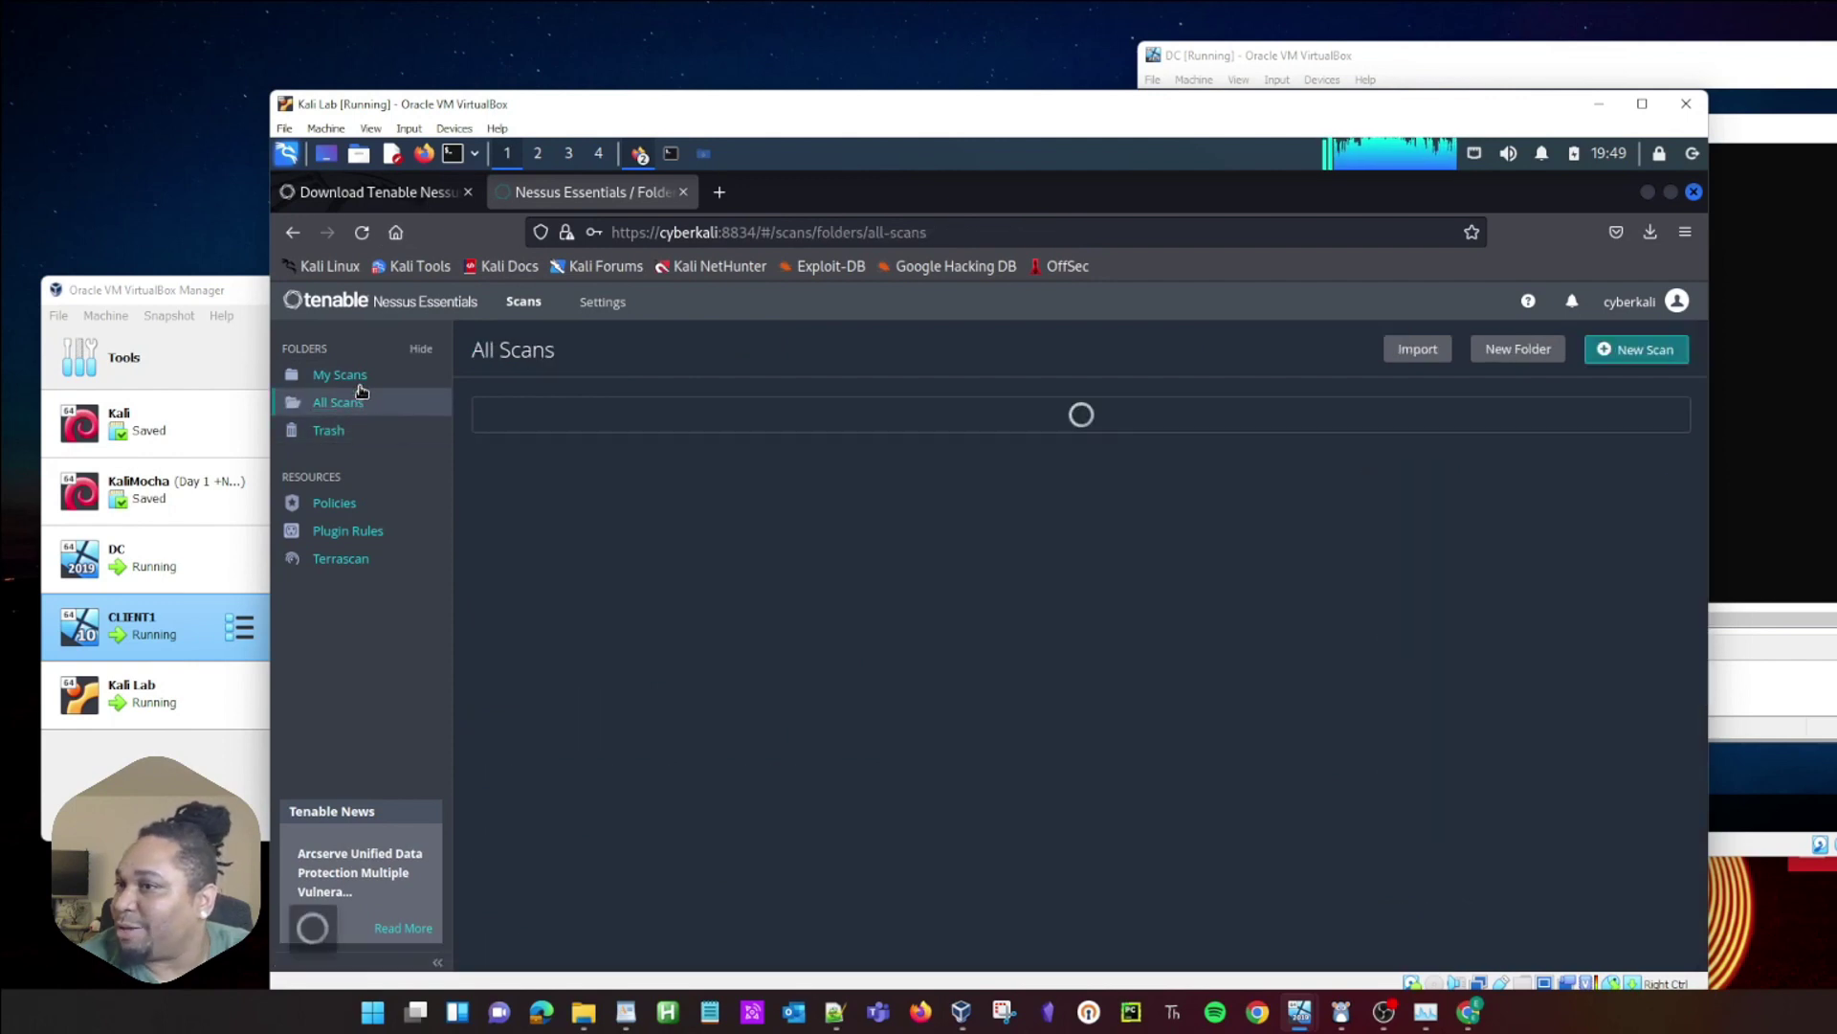
{"action": "left_click", "coordinate": [358, 383]}
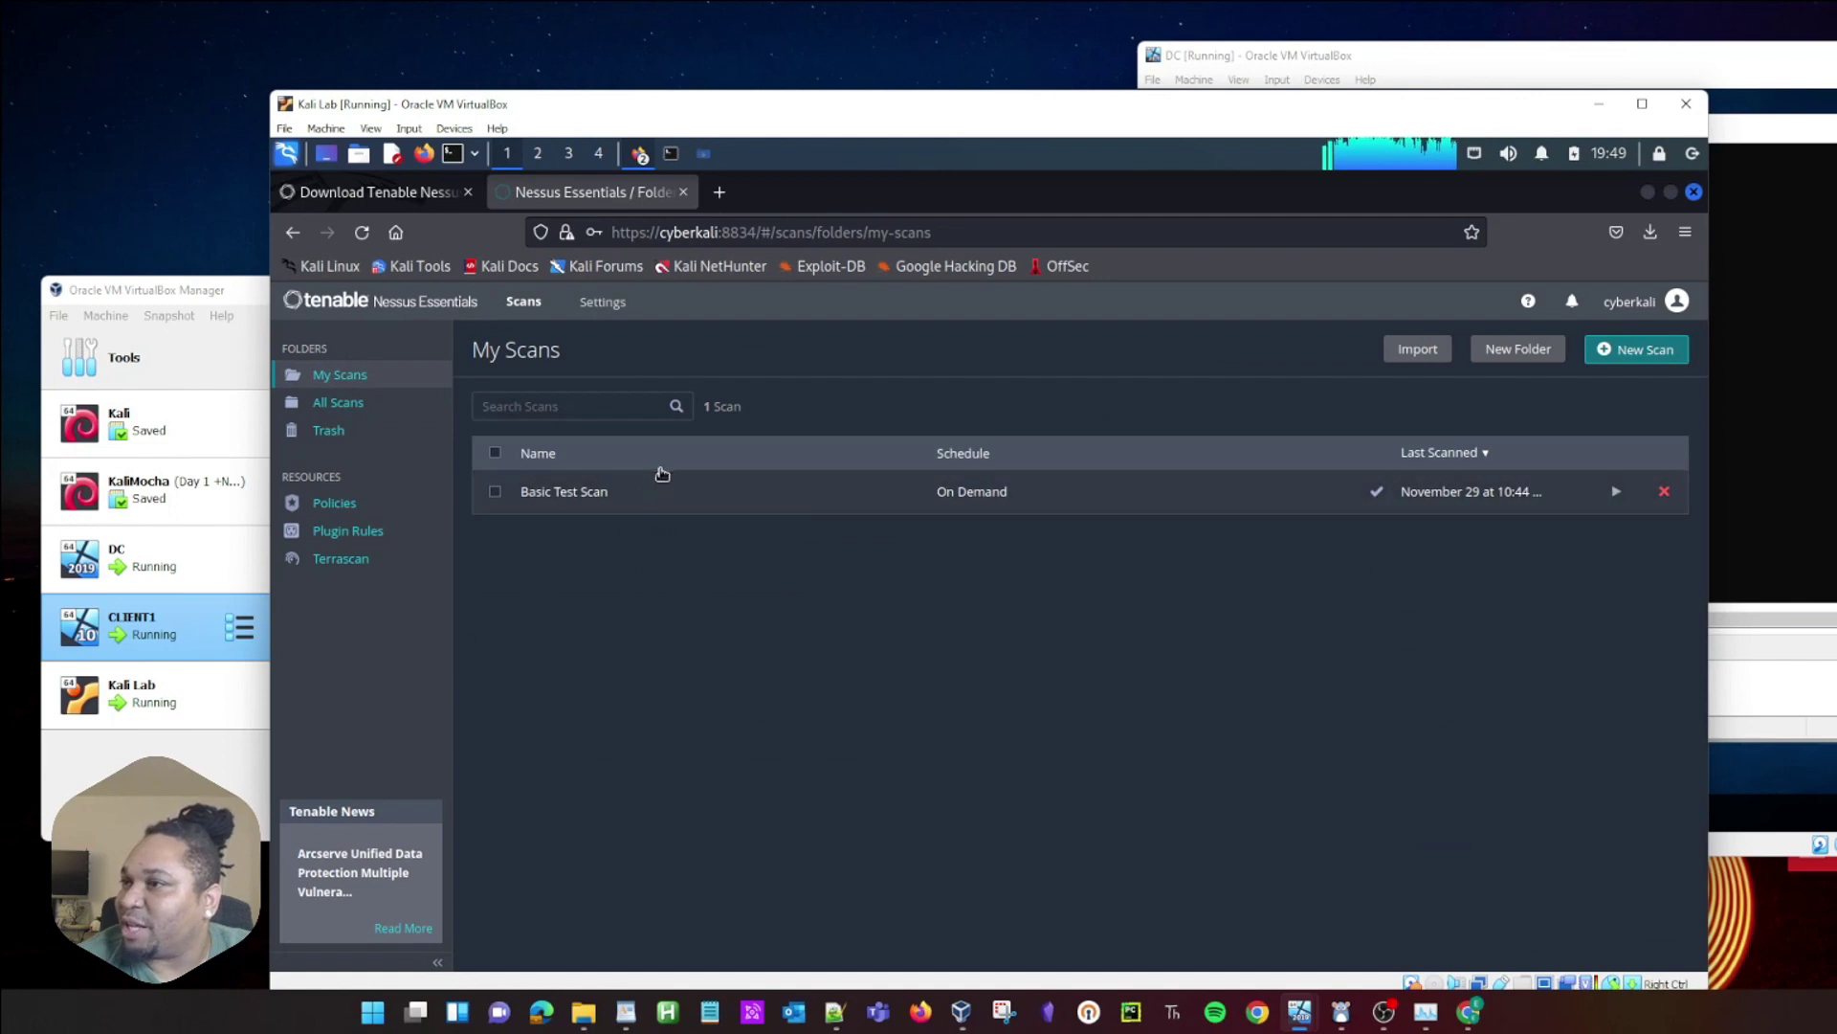
{"action": "left_click", "coordinate": [599, 495]}
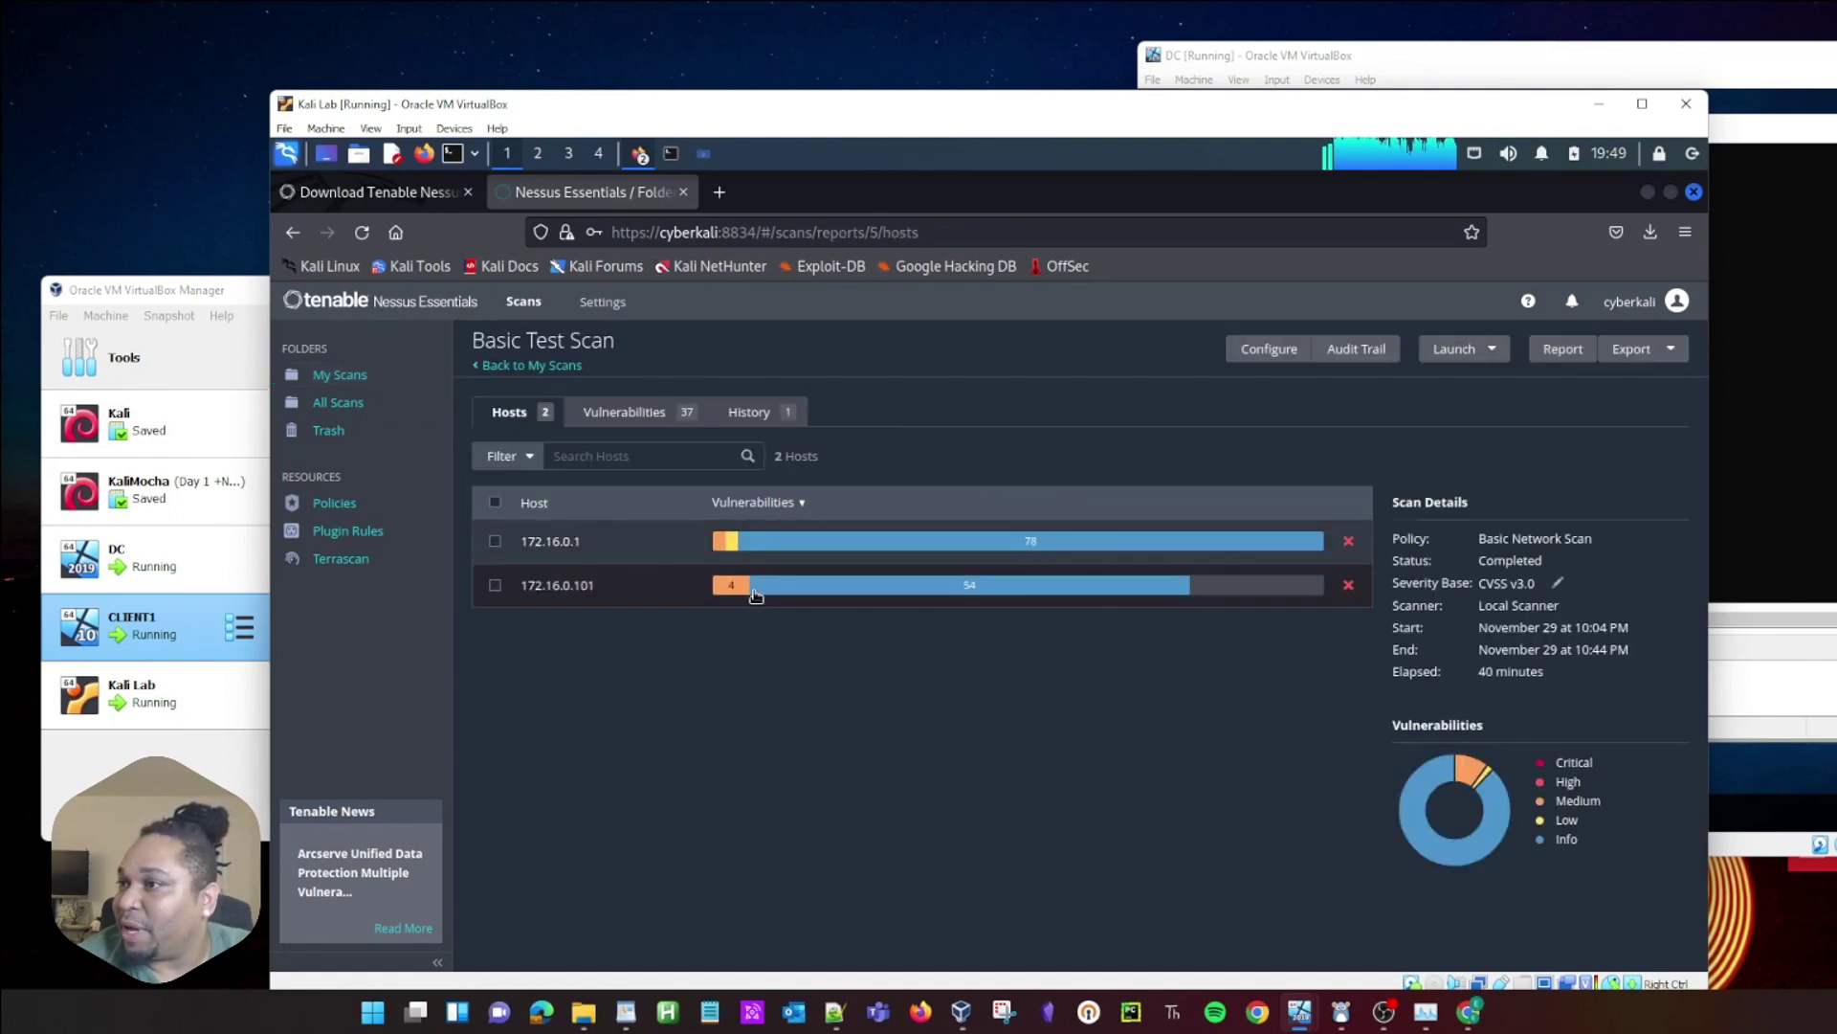
{"action": "left_click", "coordinate": [757, 595]}
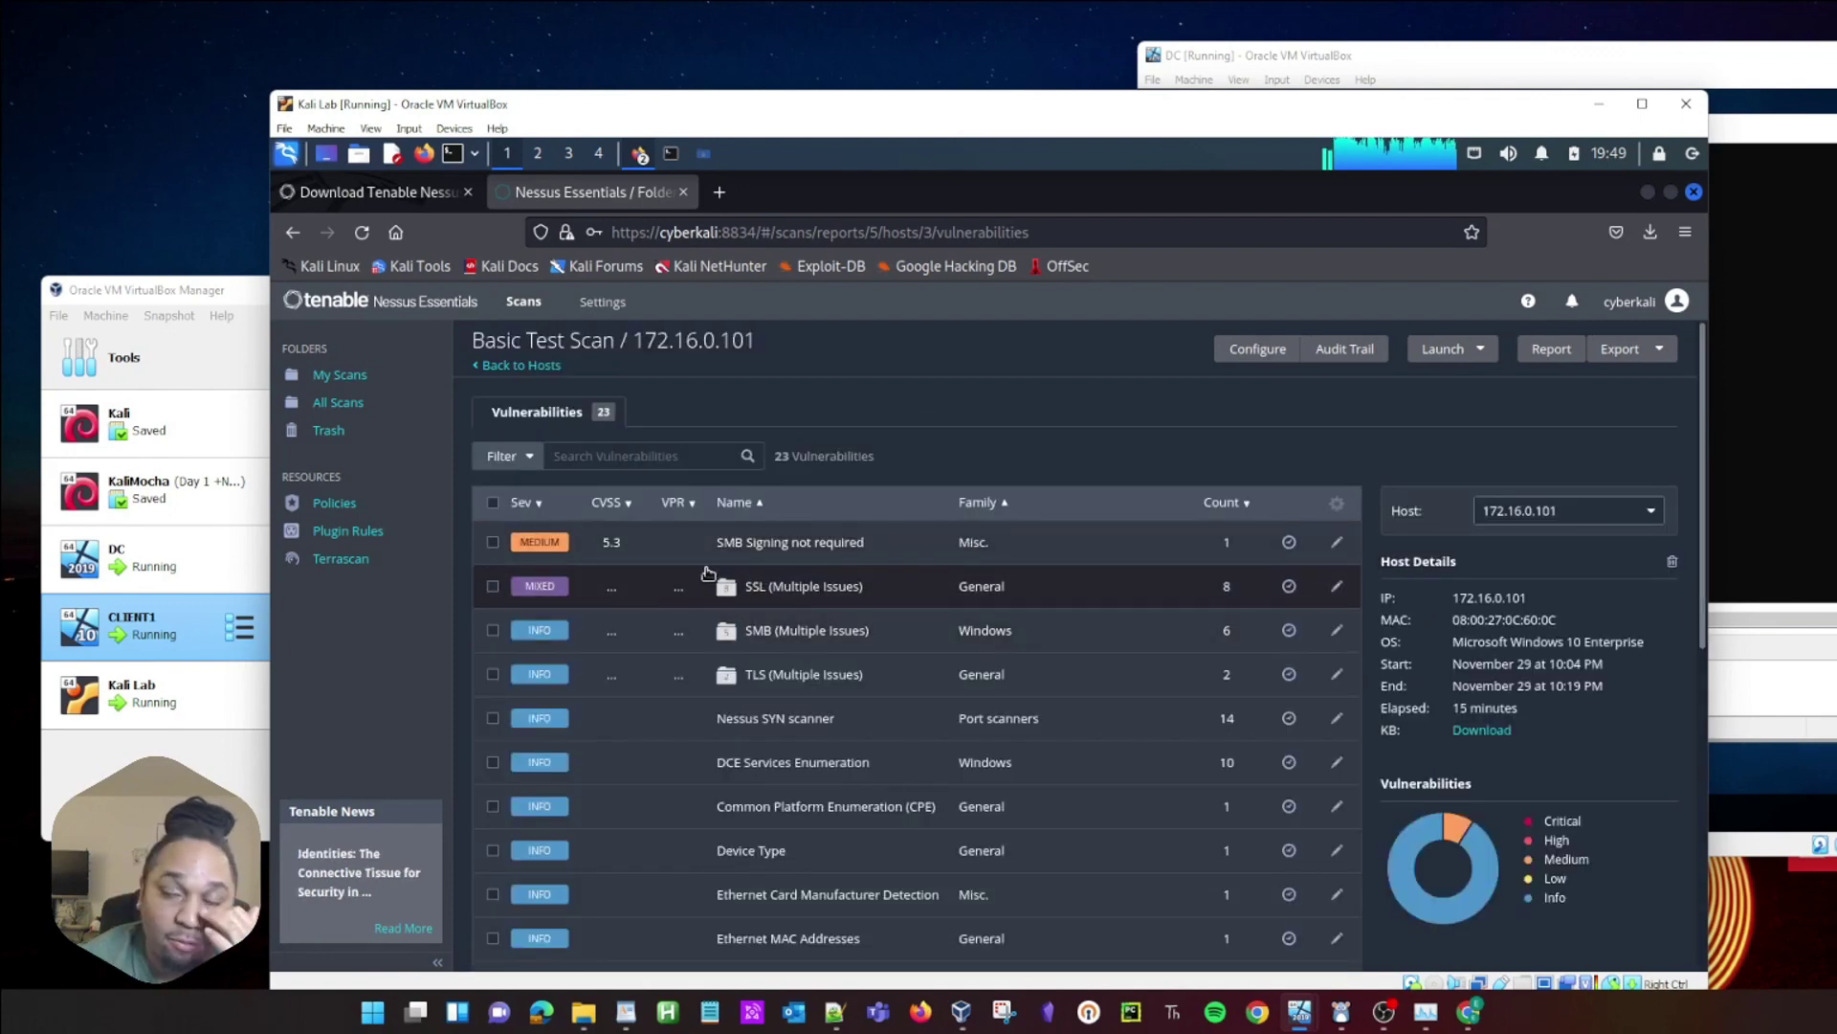
{"action": "scroll", "coordinate": [850, 688], "scroll_direction": "down", "scroll_amount": 2}
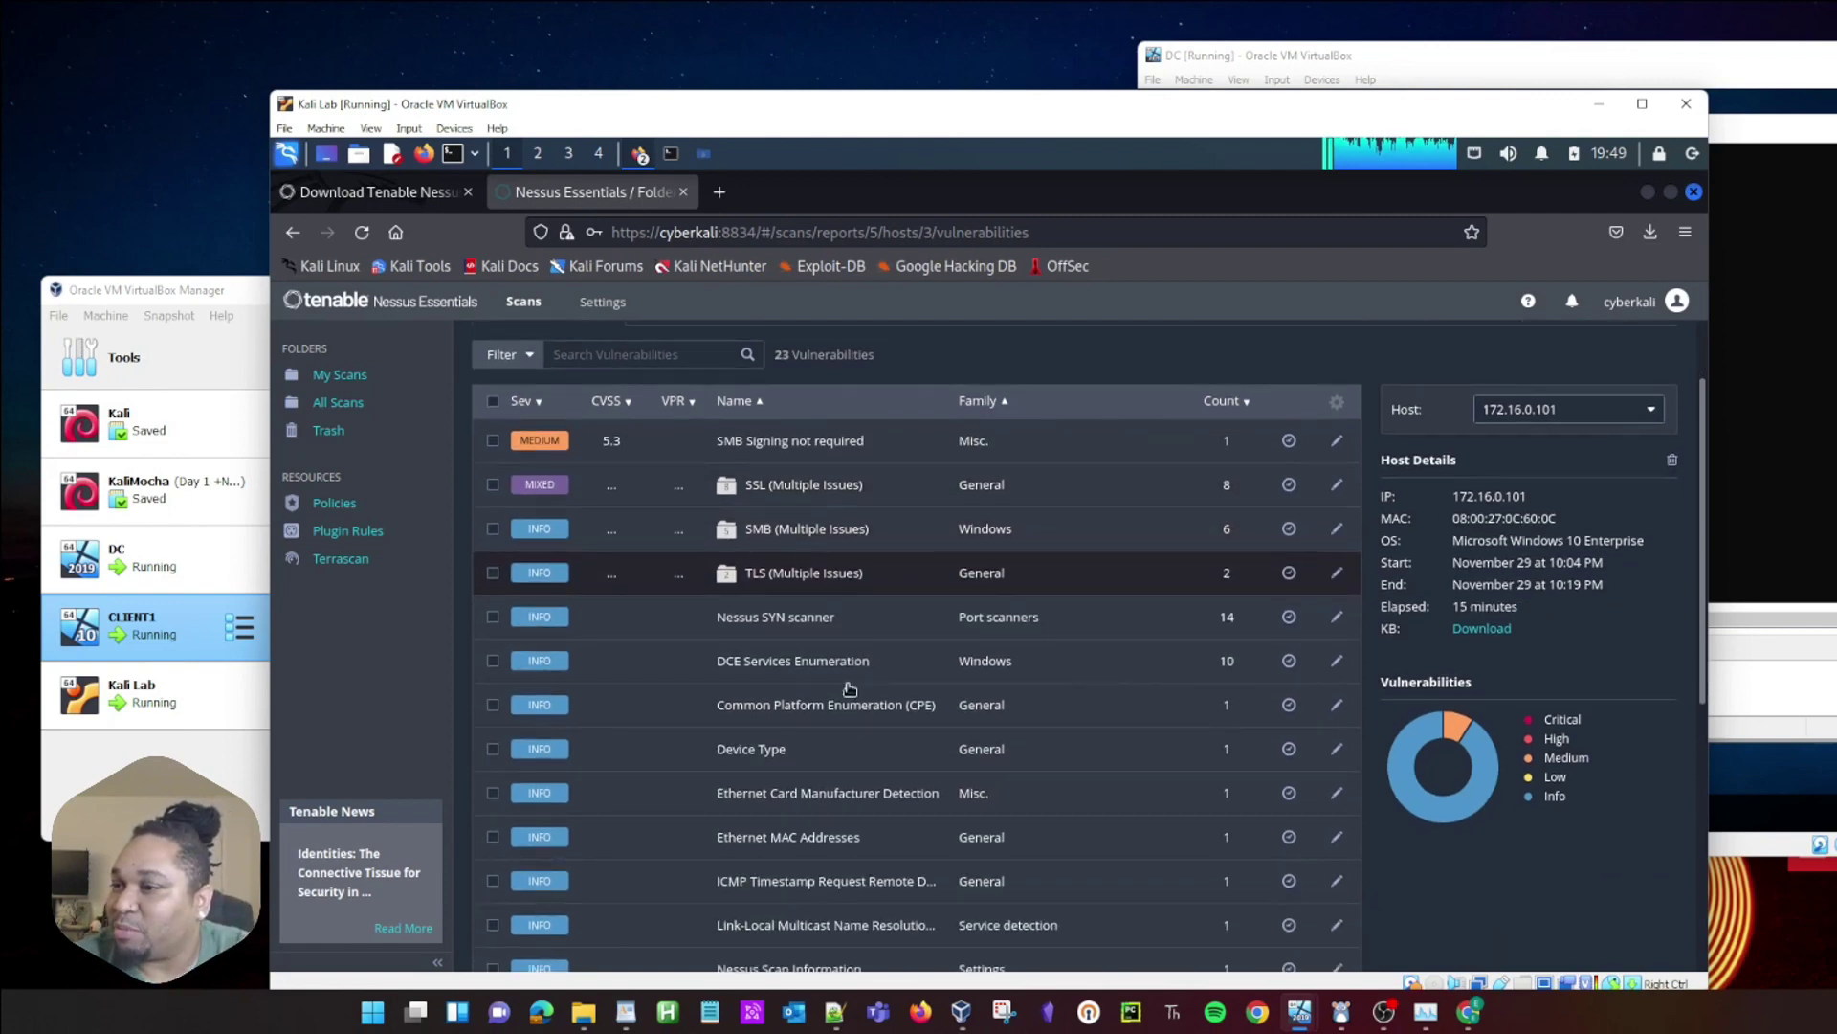
{"action": "scroll", "coordinate": [841, 677], "scroll_direction": "down", "scroll_amount": 5}
{"action": "scroll", "coordinate": [821, 438], "scroll_direction": "up", "scroll_amount": 10}
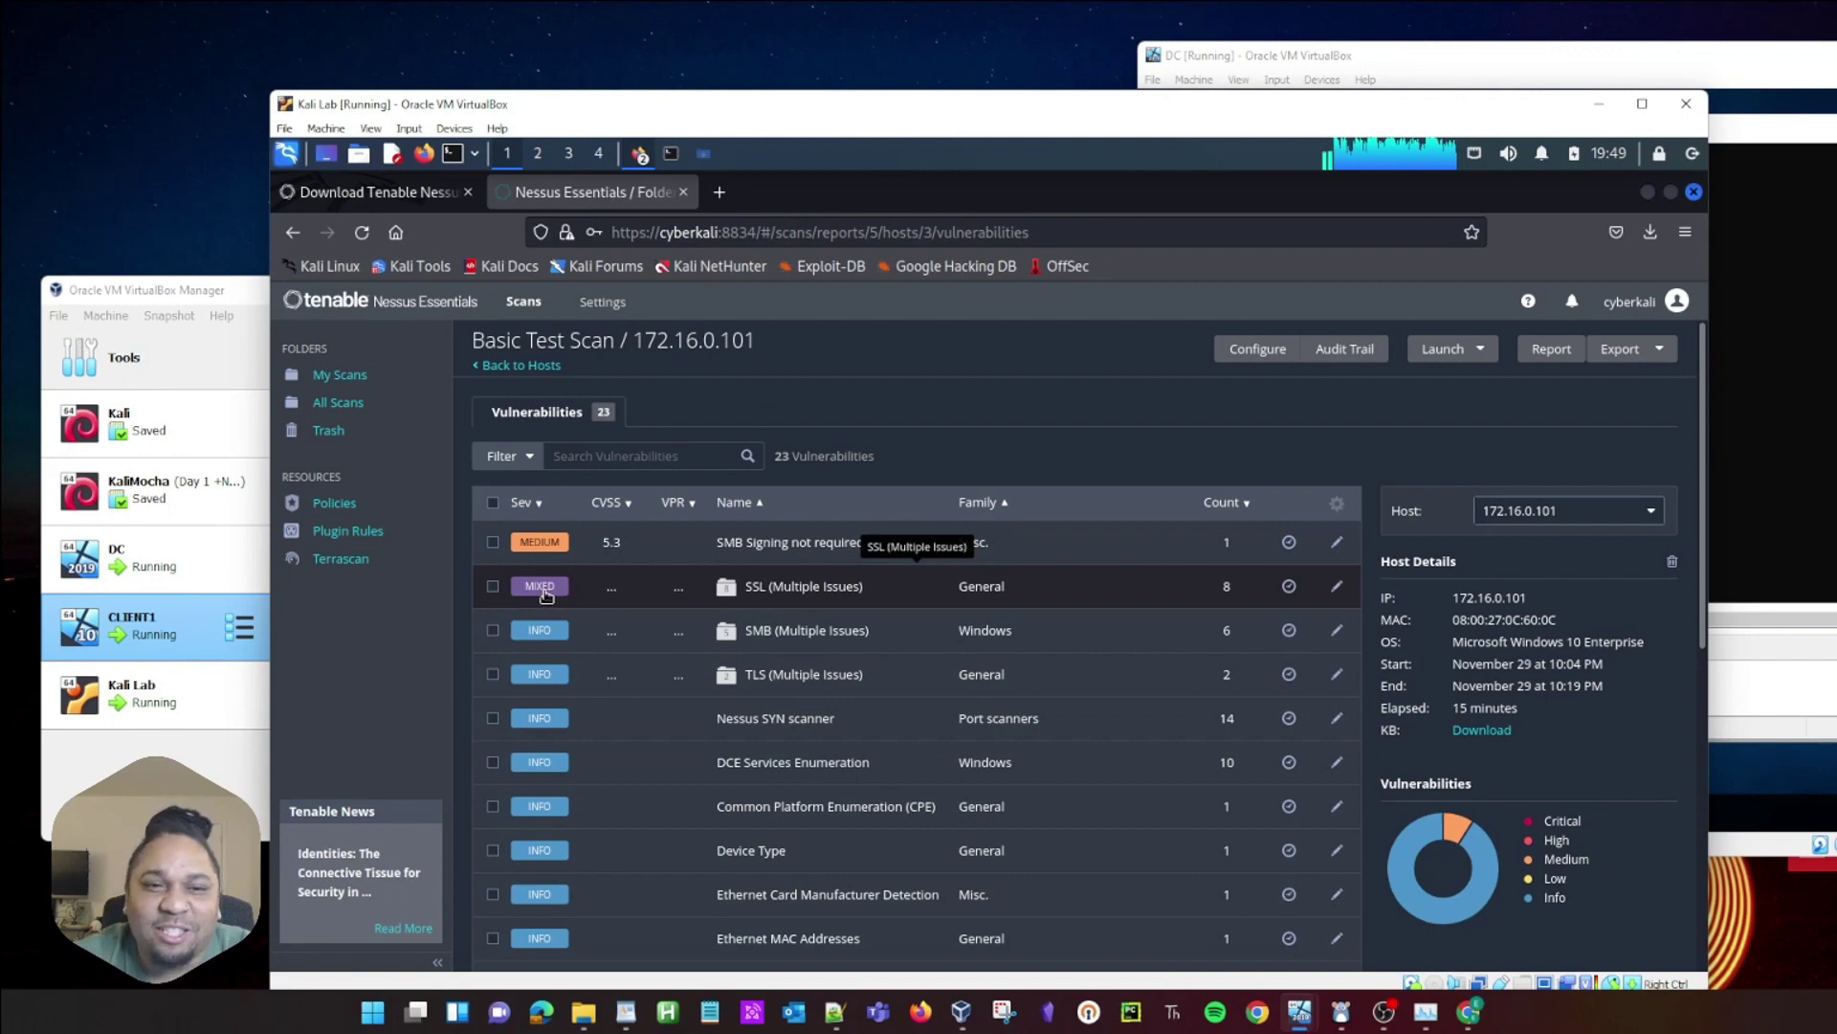
Open the host's SSL (Multiple Issues) group, read the SSL Certificate Cannot Be Trusted finding, and return to the group.
{"action": "left_click", "coordinate": [811, 591]}
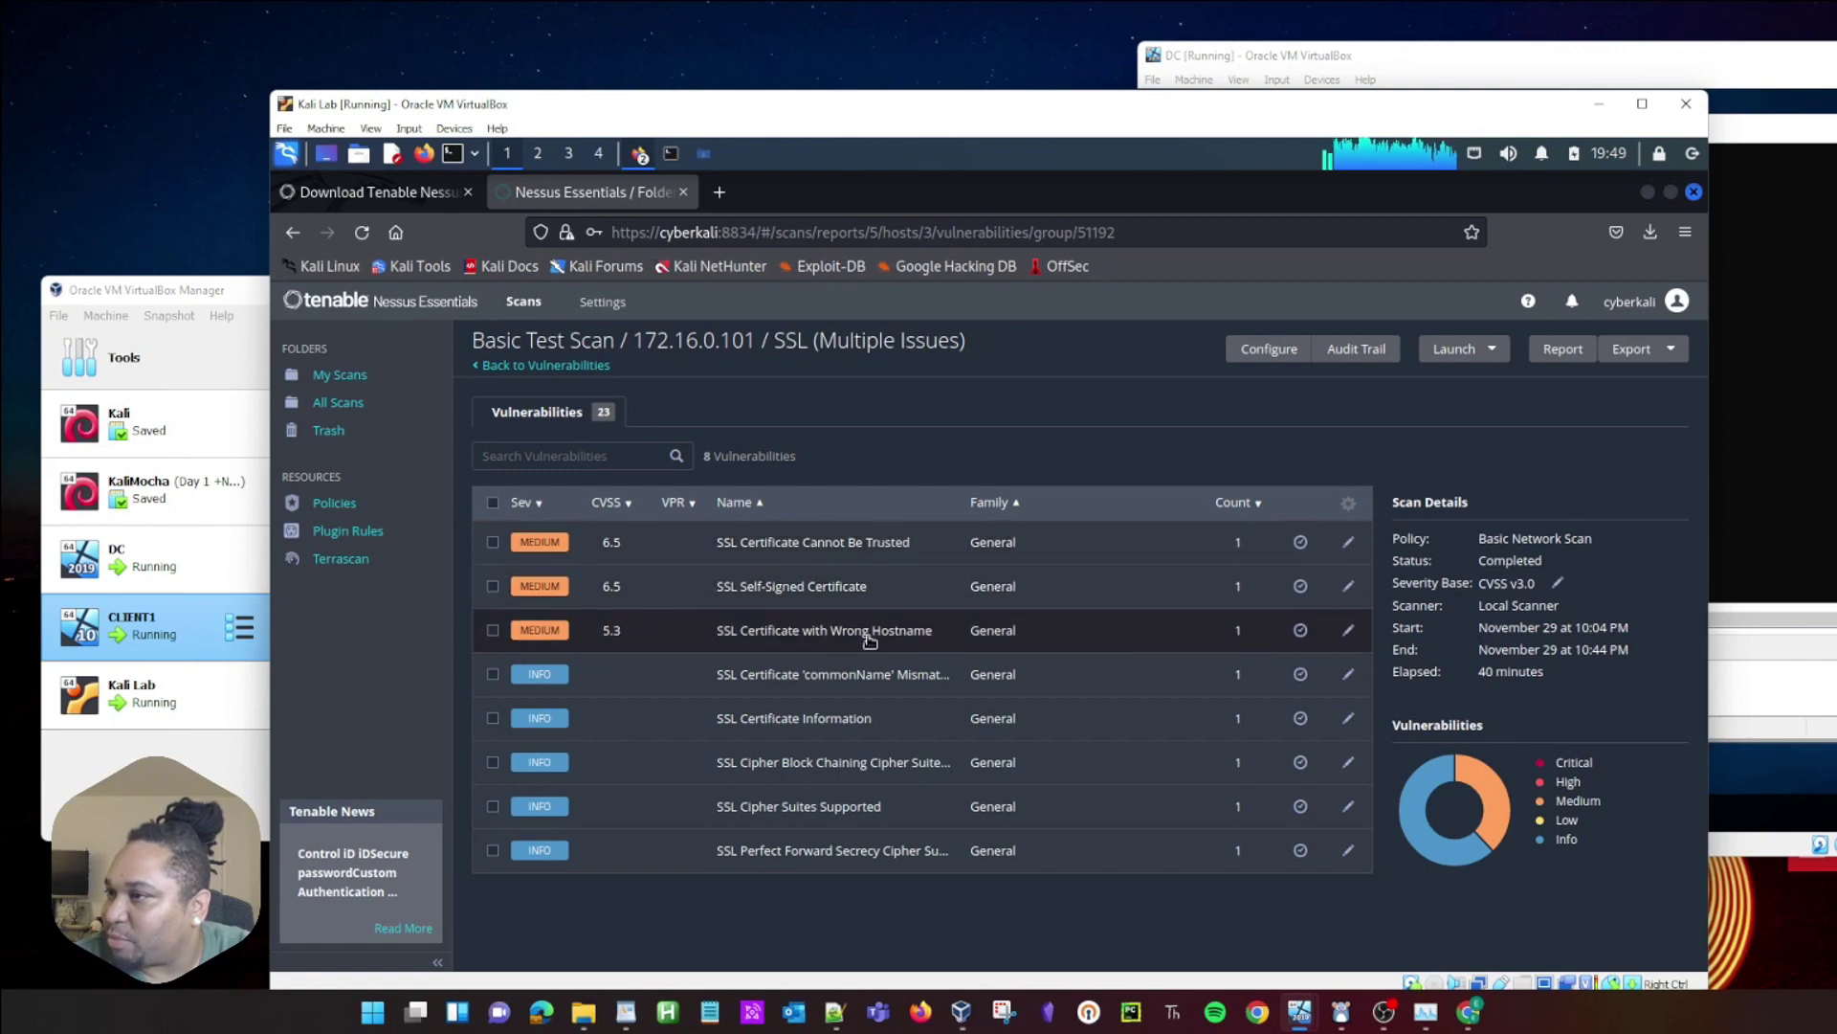
{"action": "left_click", "coordinate": [830, 545]}
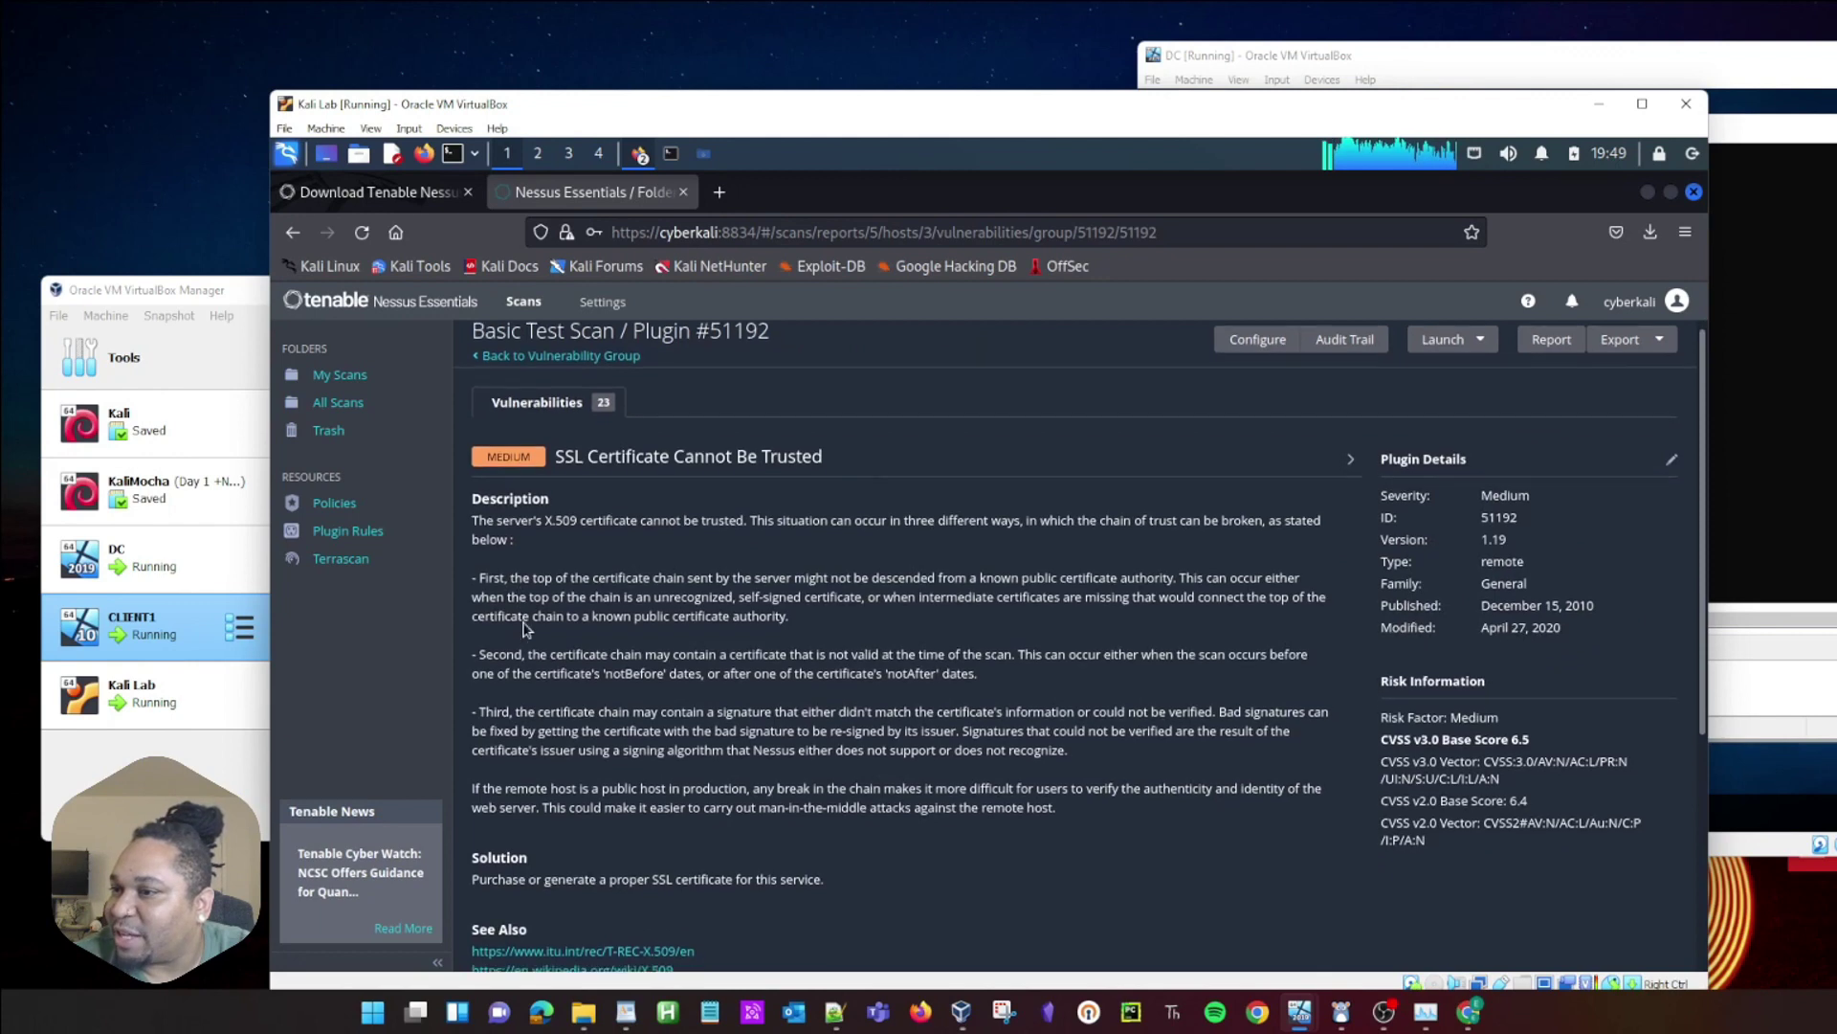
{"action": "left_click", "coordinate": [292, 232]}
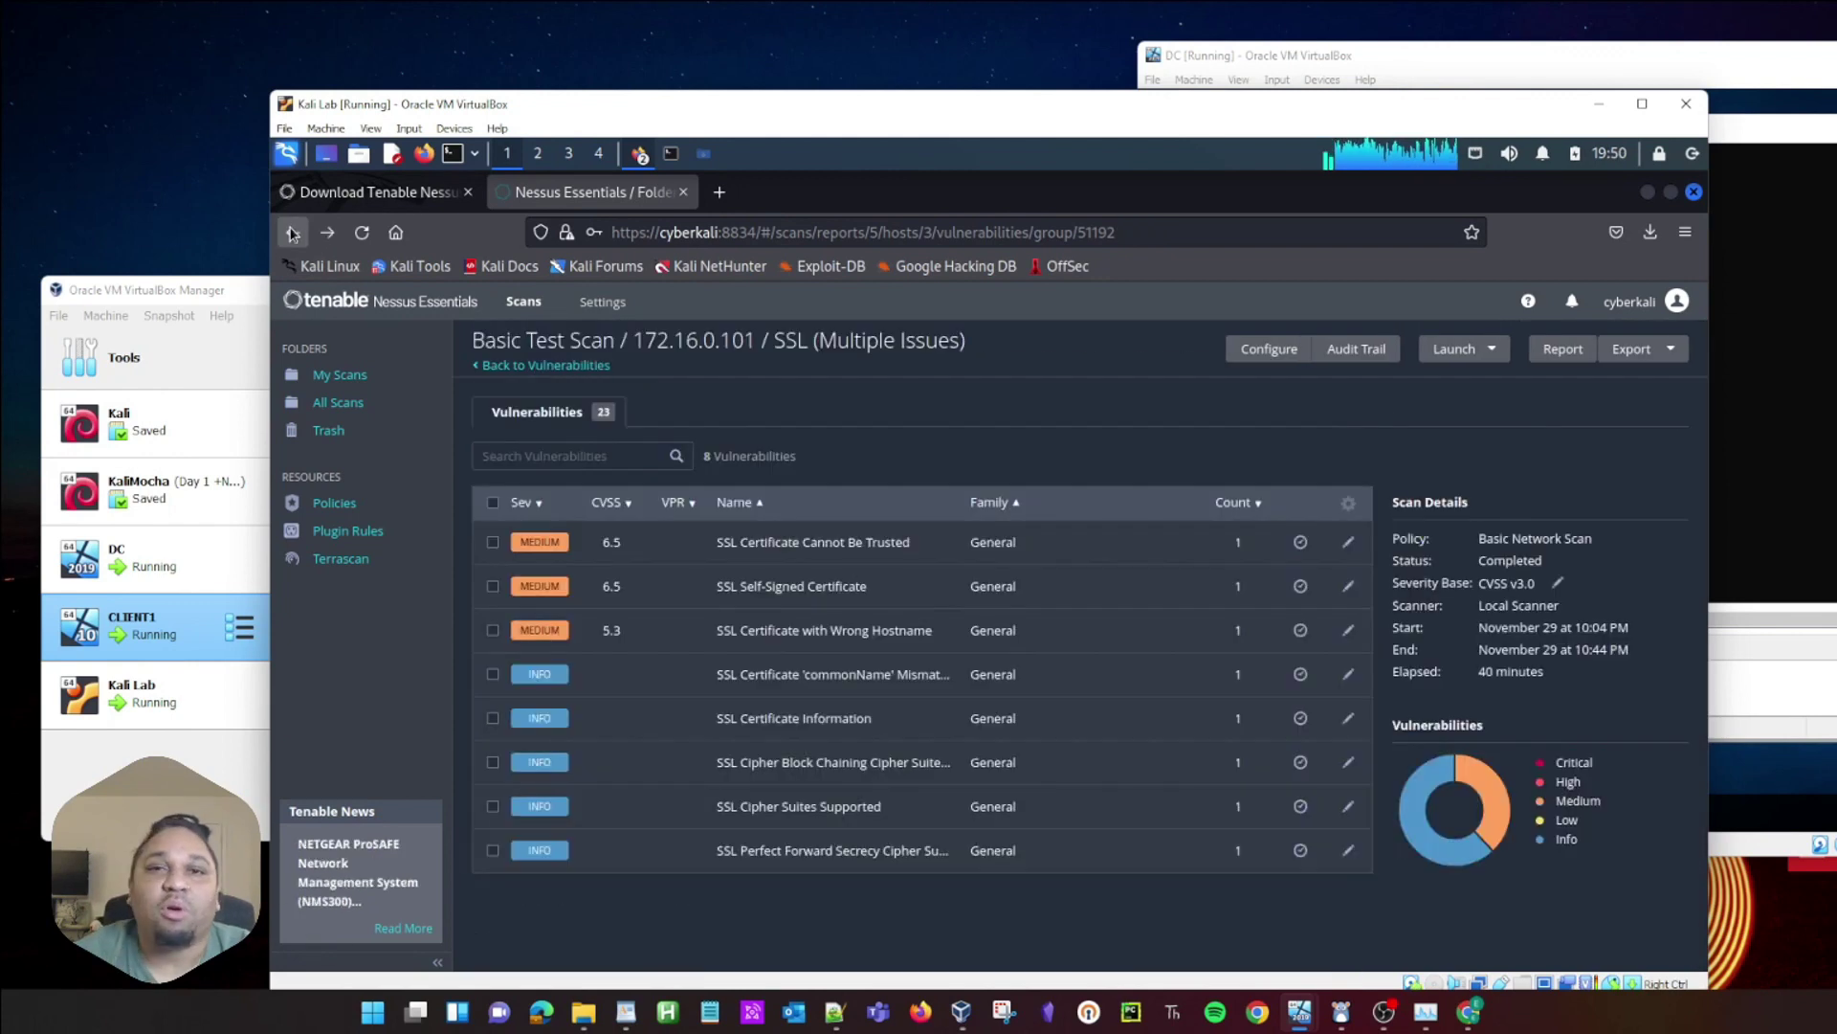